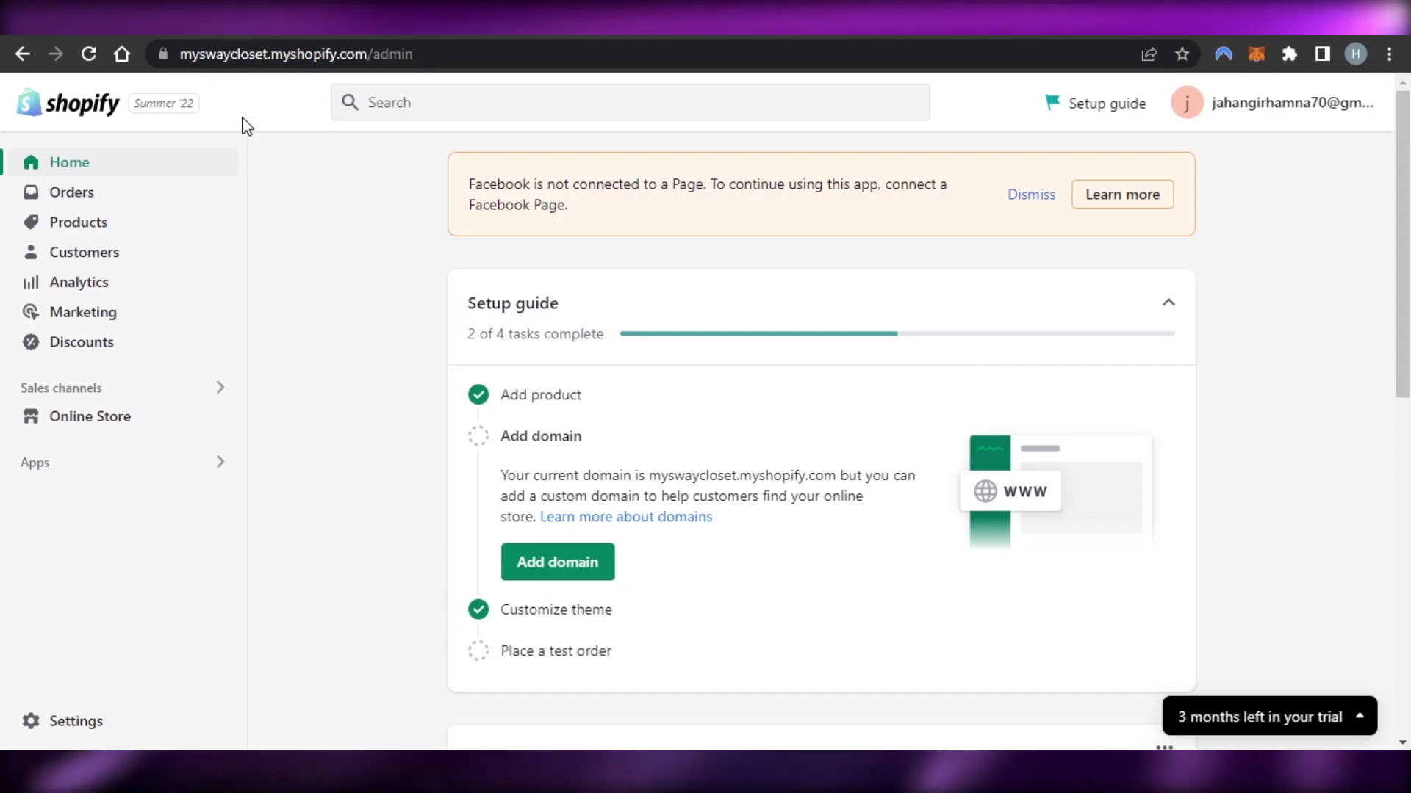
- Dismiss the notification about the unconnected Facebook Page and close the remaining dismissal banner
scroll(985, 440, "down", 1)
scroll(1099, 230, "down", 1)
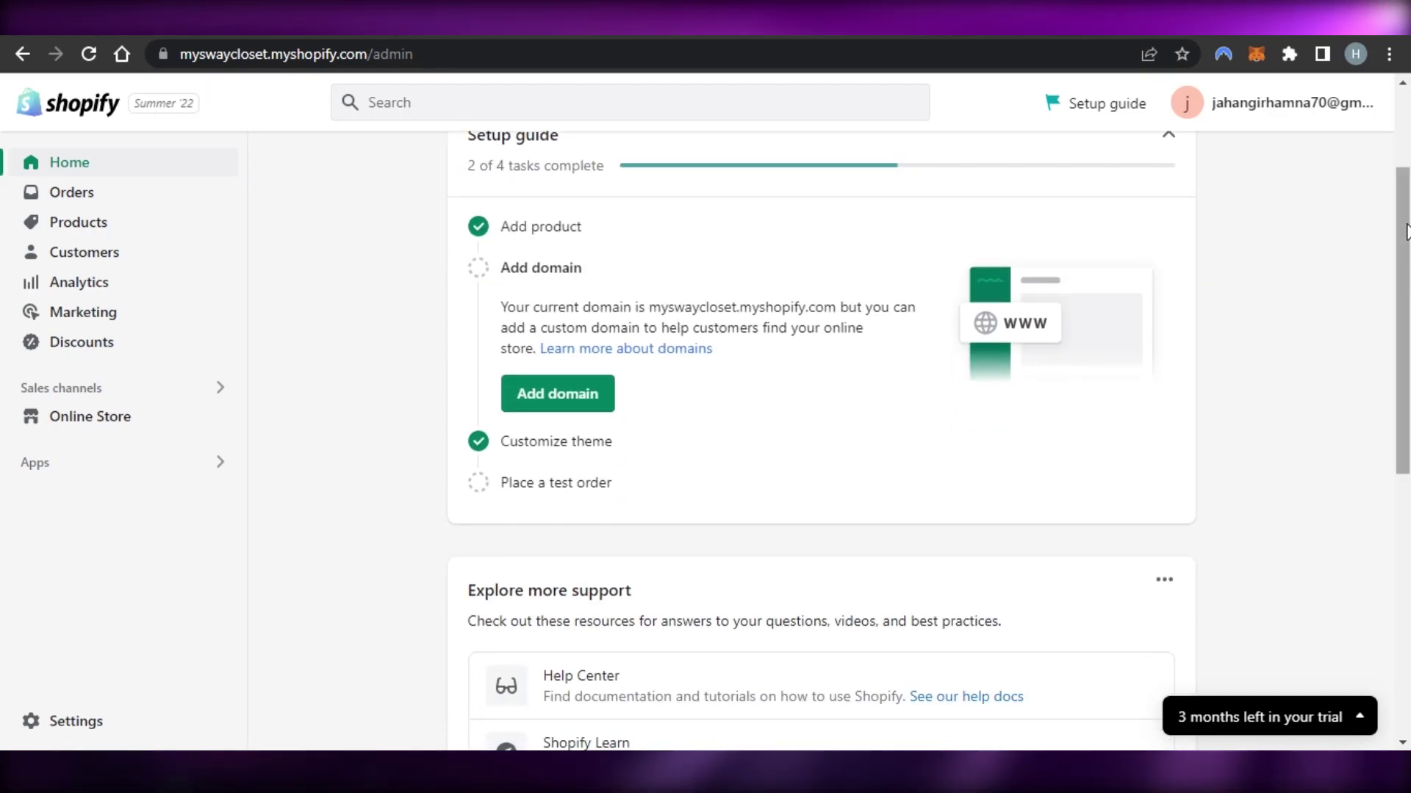
scroll(1099, 230, "up", 2)
left_click(1050, 175)
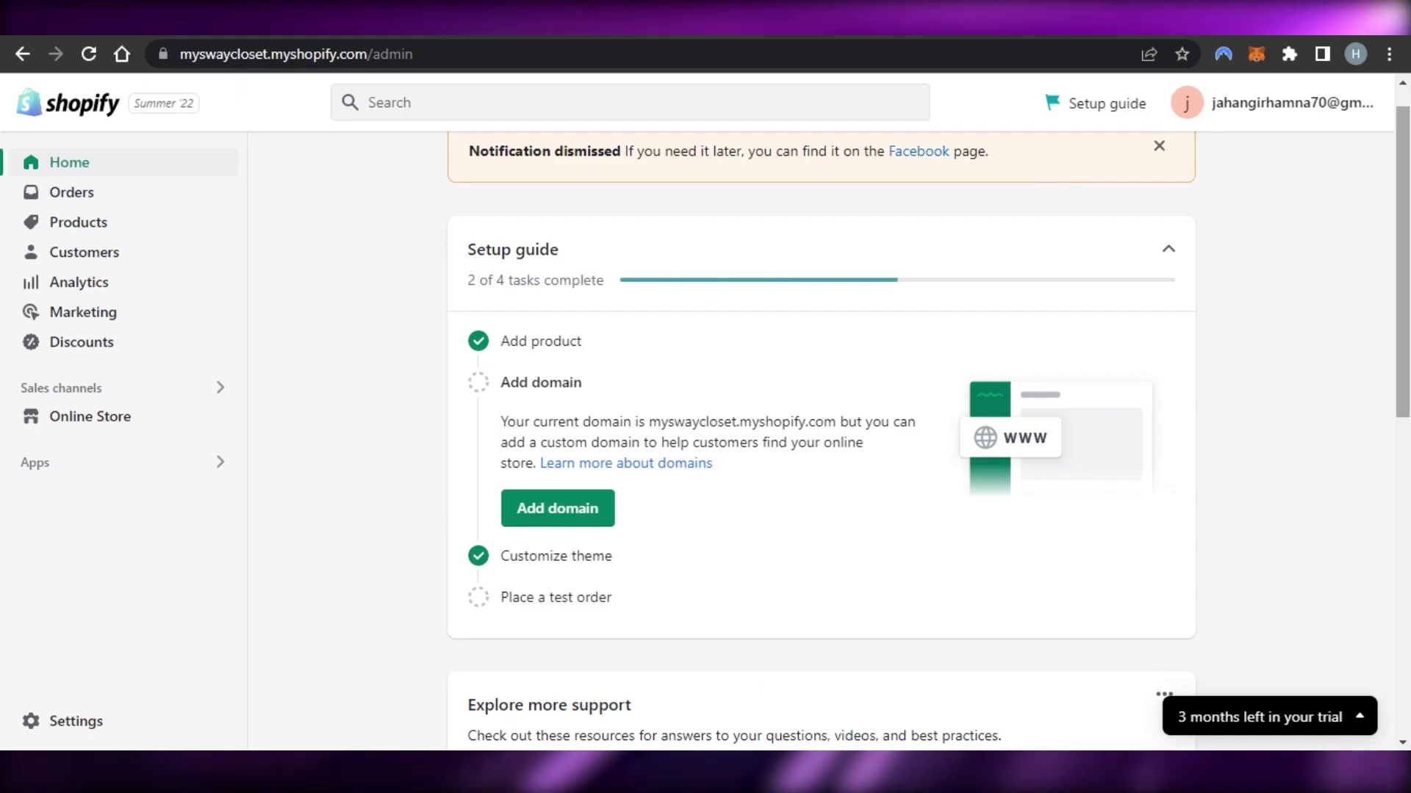
scroll(1055, 184, "down", 1)
scroll(1117, 190, "up", 2)
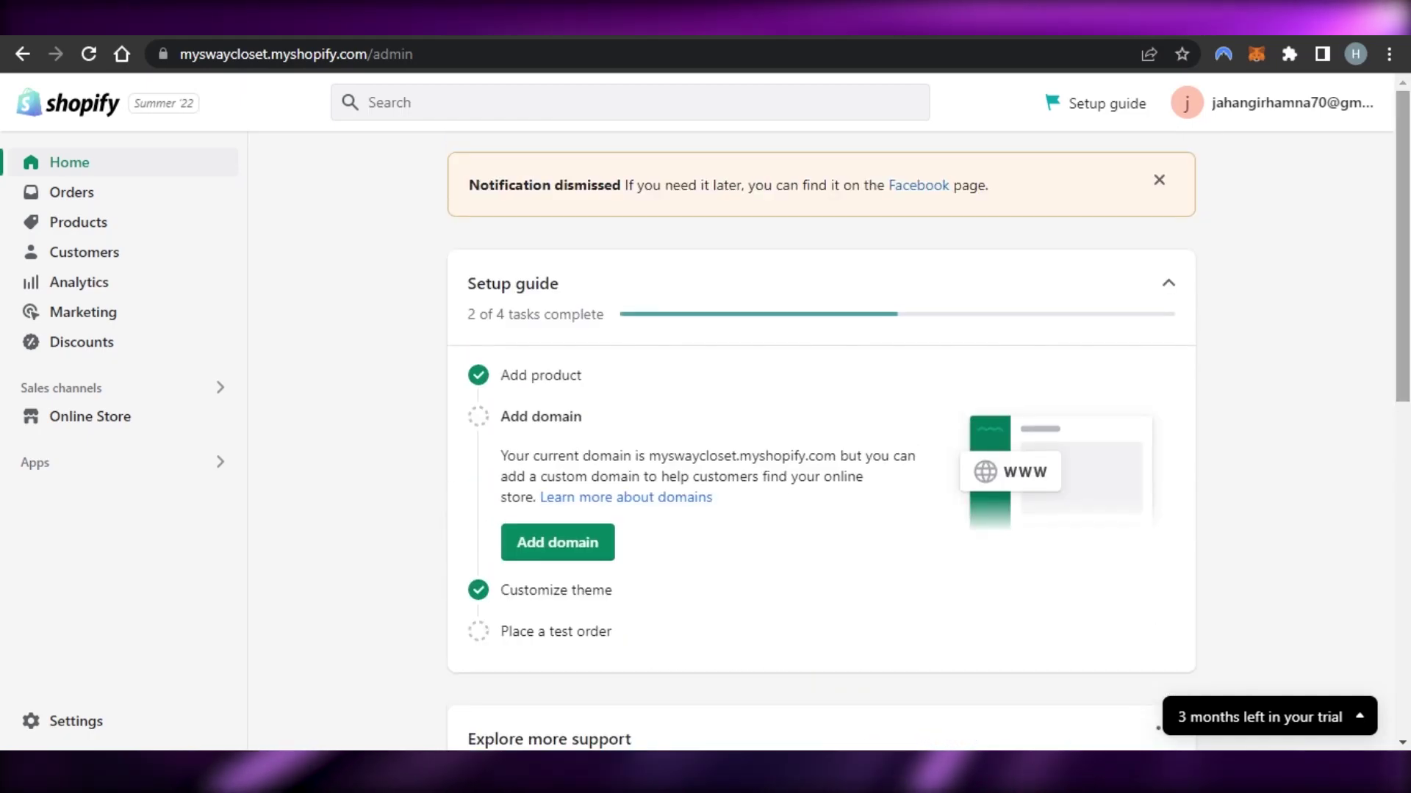
left_click(1162, 184)
- Open the store's Shipping and delivery settings
scroll(1163, 183, "down", 5)
scroll(820, 441, "up", 5)
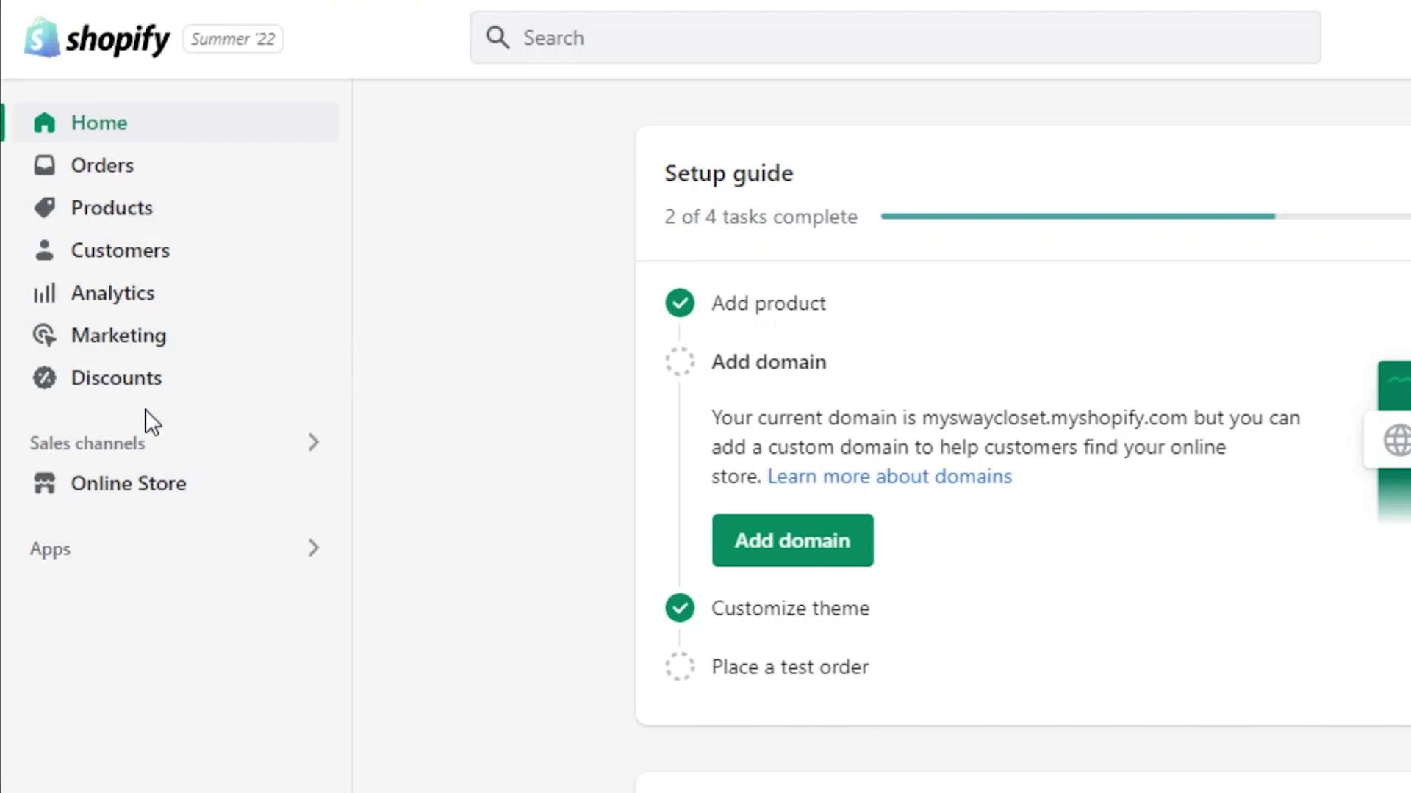
scroll(131, 716, "down", 3)
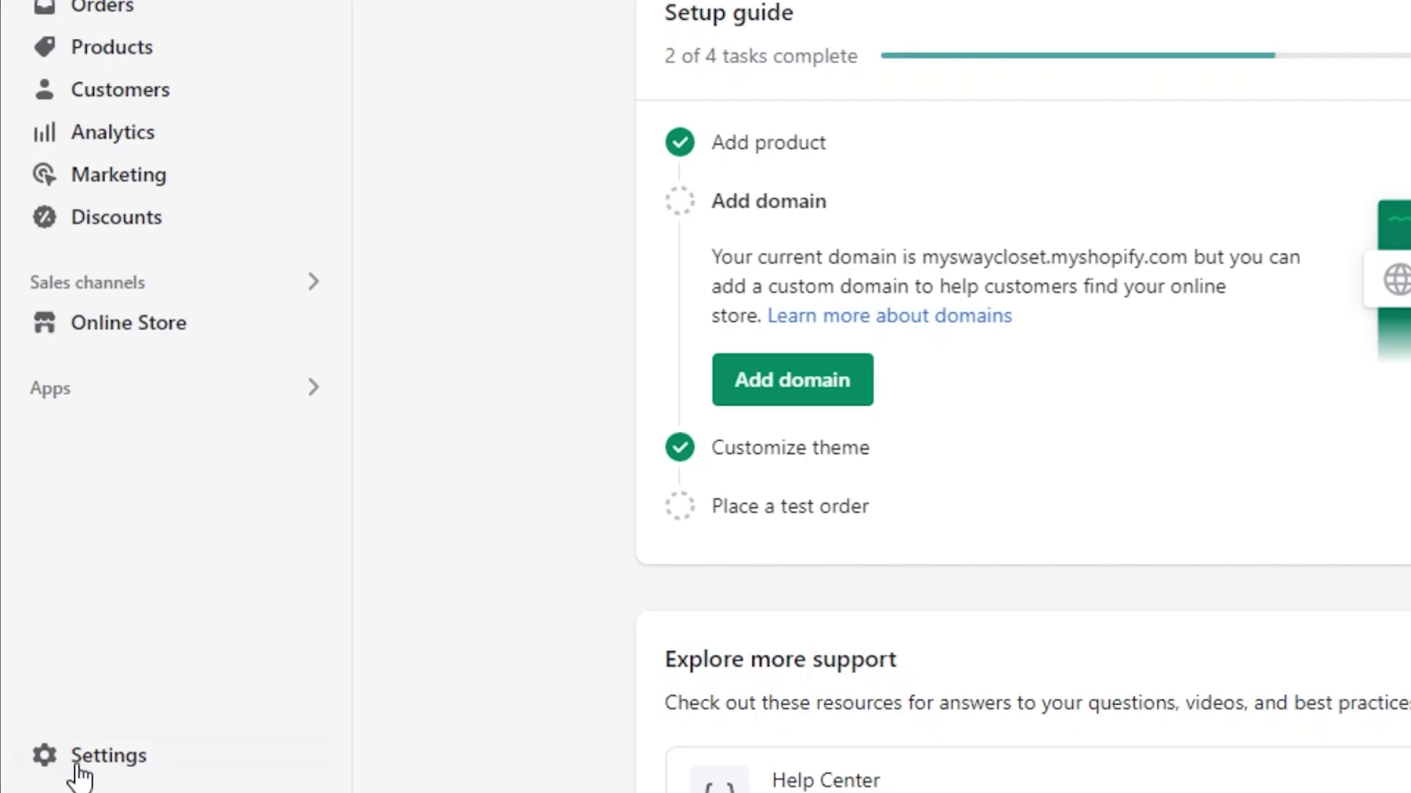
left_click(75, 756)
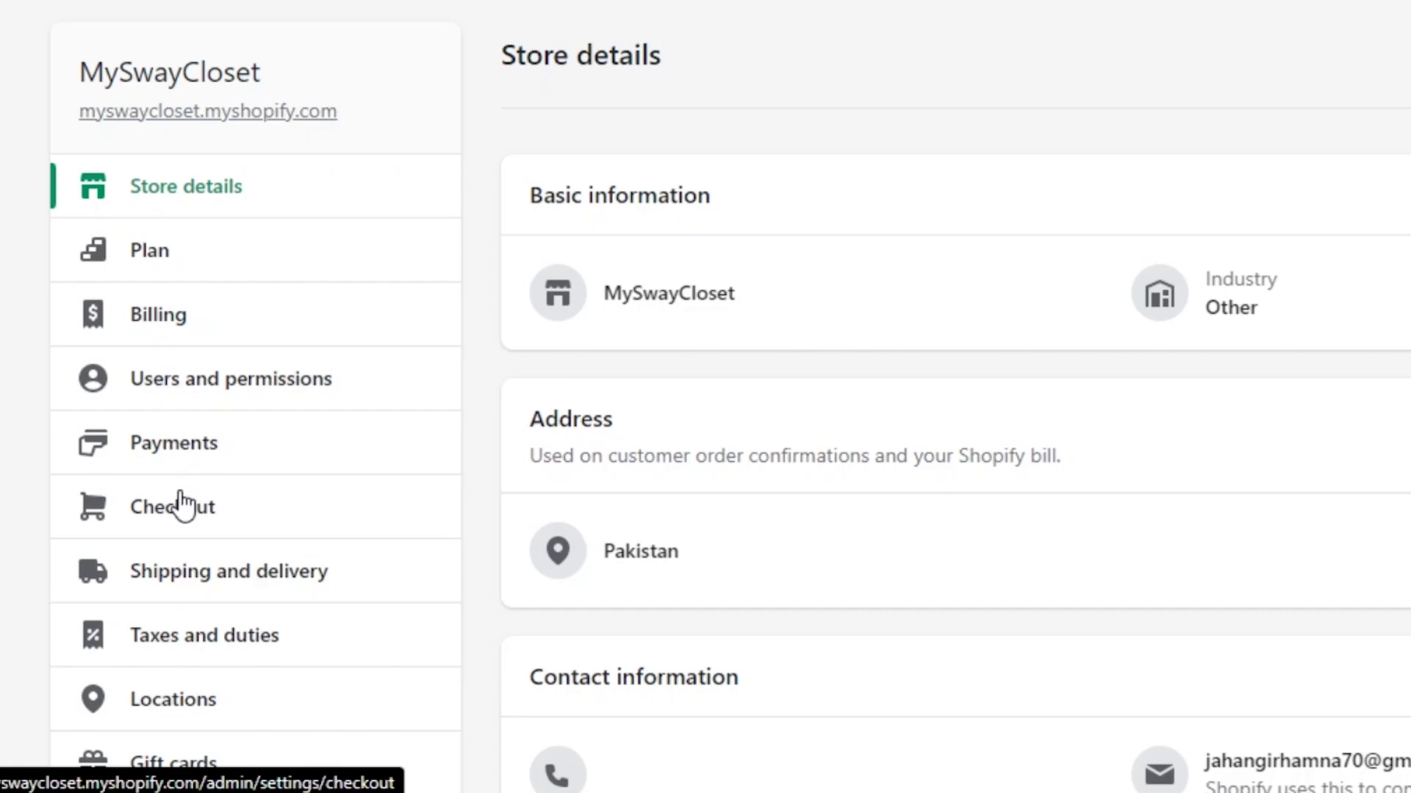
left_click(153, 580)
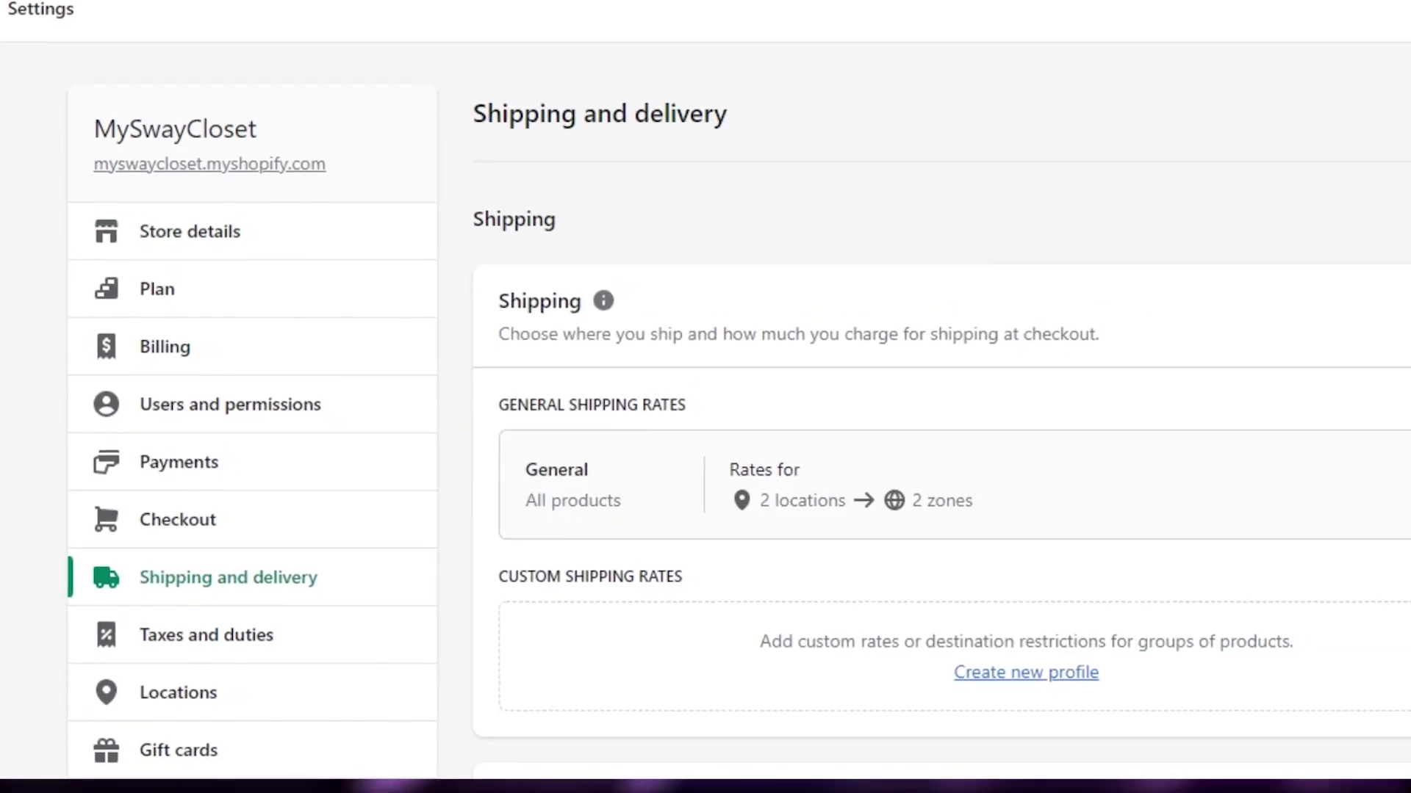
- Look through the Shipping and delivery settings, including packages, packing slips, carrier accounts and custom order fulfillment
scroll(882, 441, "down", 15)
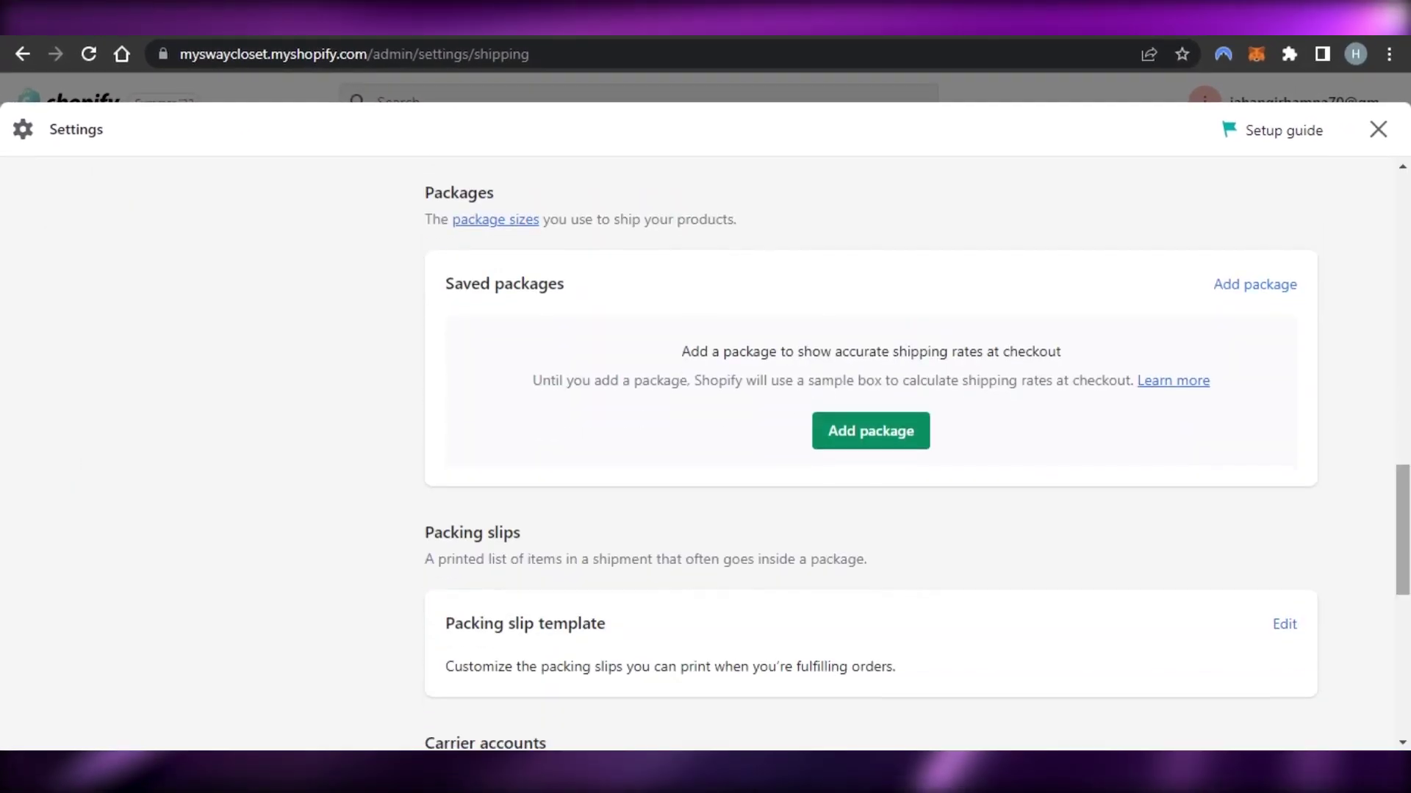
scroll(871, 441, "down", 5)
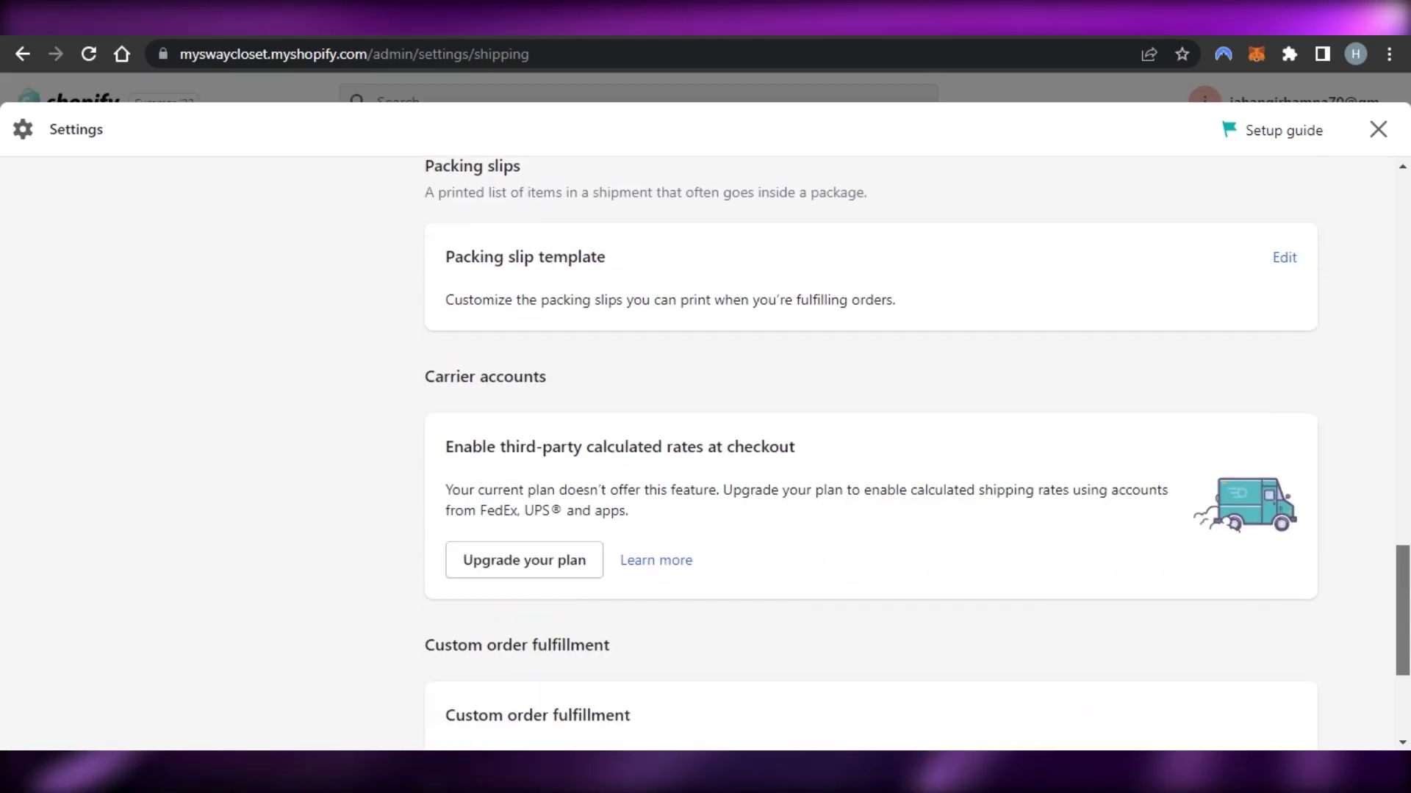
scroll(871, 441, "up", 15)
scroll(871, 441, "up", 3)
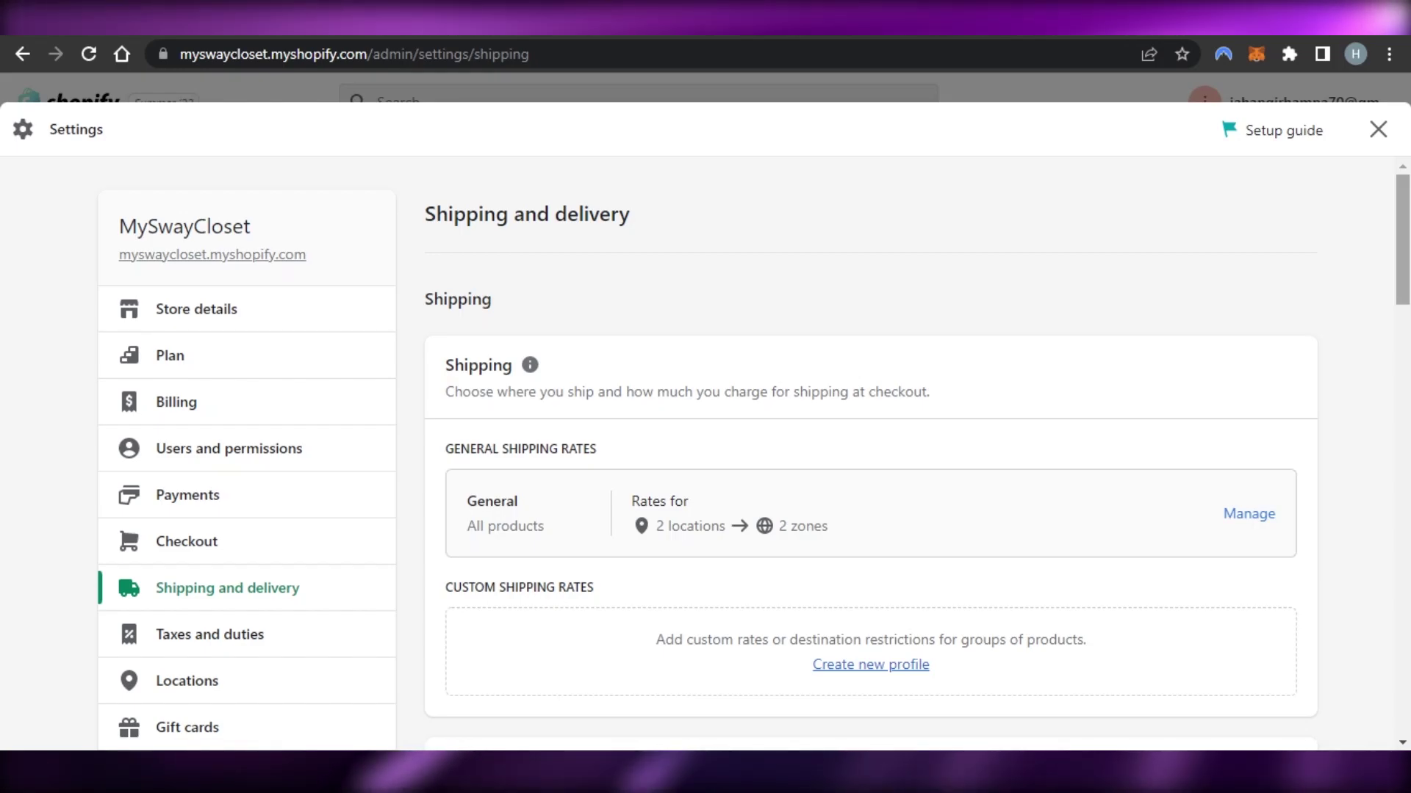
scroll(871, 452, "down", 15)
scroll(945, 582, "down", 12)
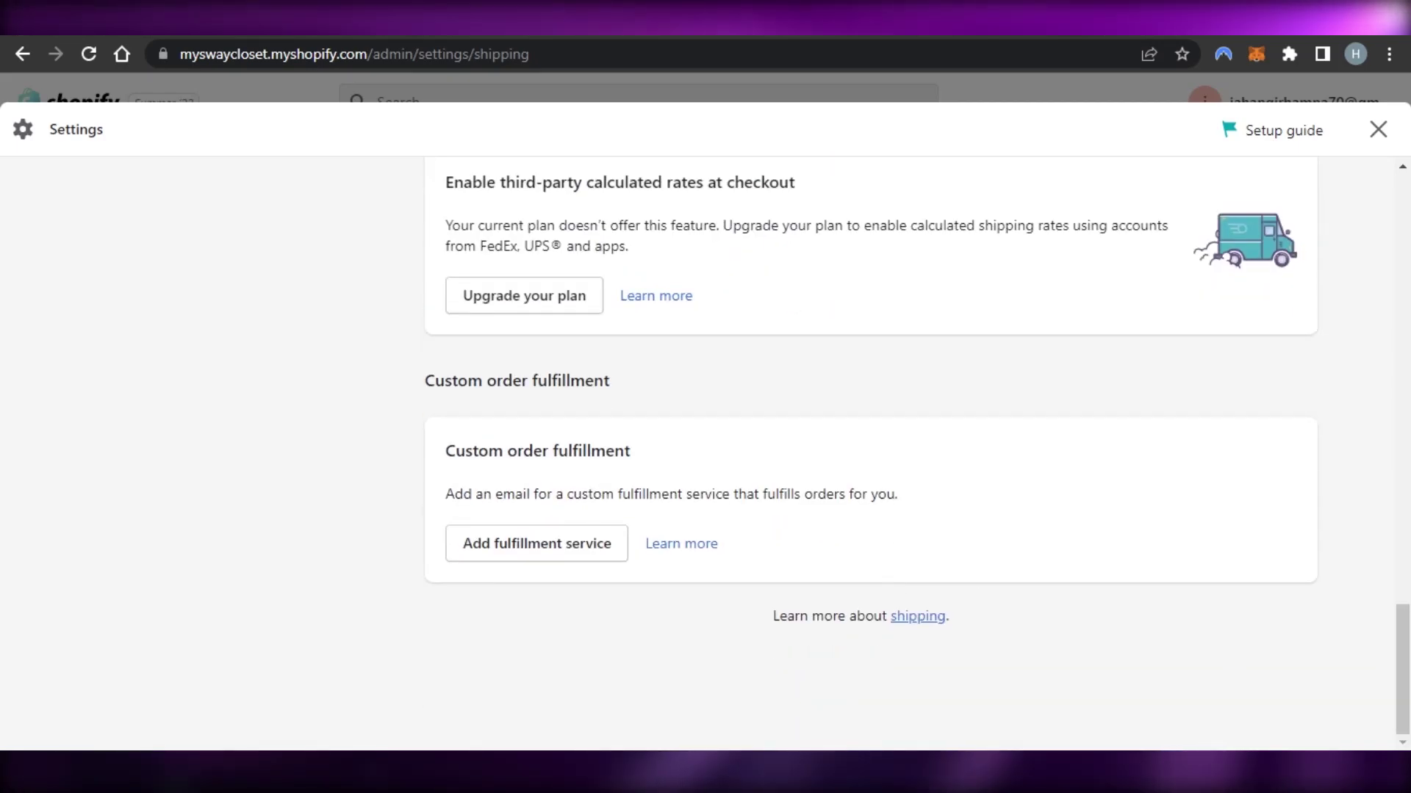
left_click_drag(1403, 655, 1403, 224)
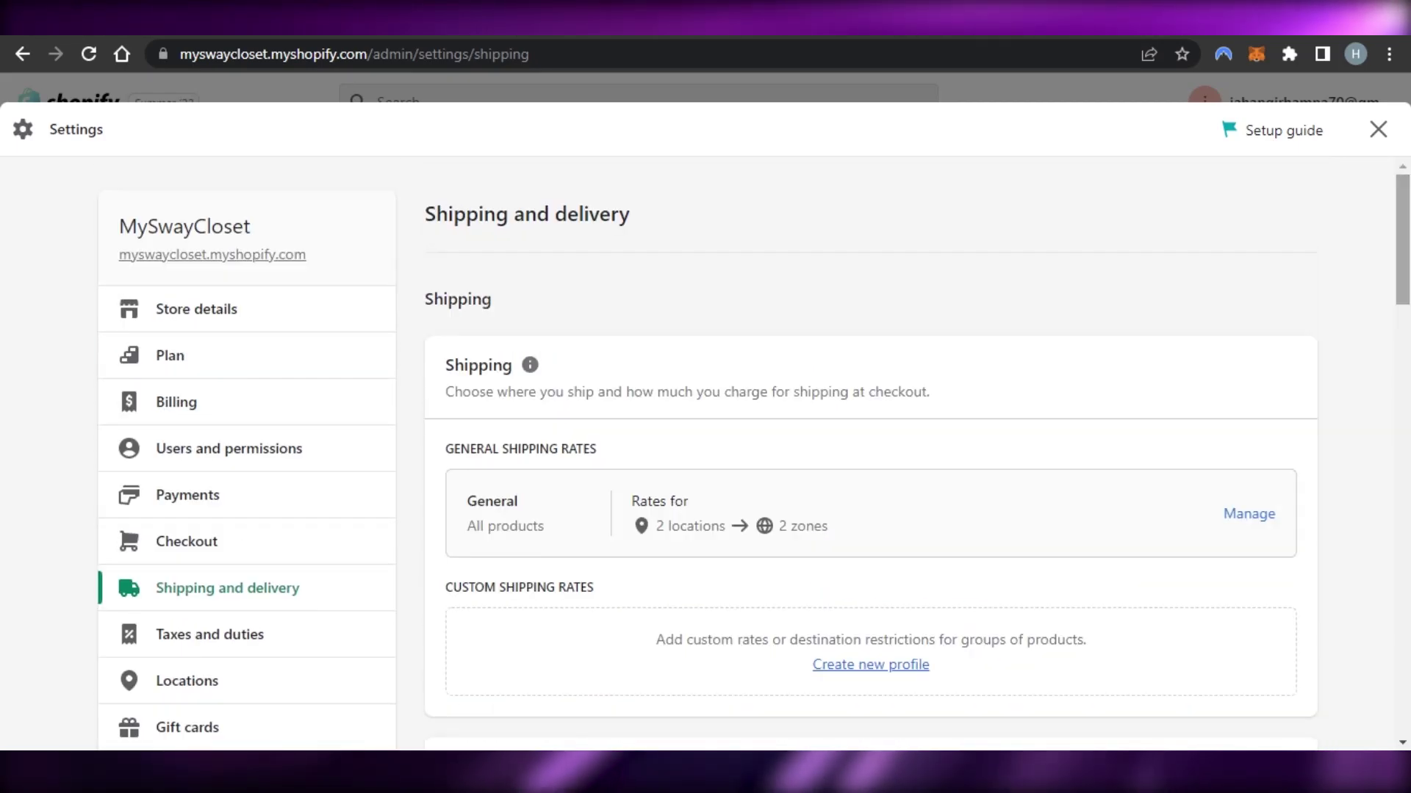
- Open the General shipping rates profile for managing and go to the rates of its Domestic zone
scroll(746, 168, "down", 2)
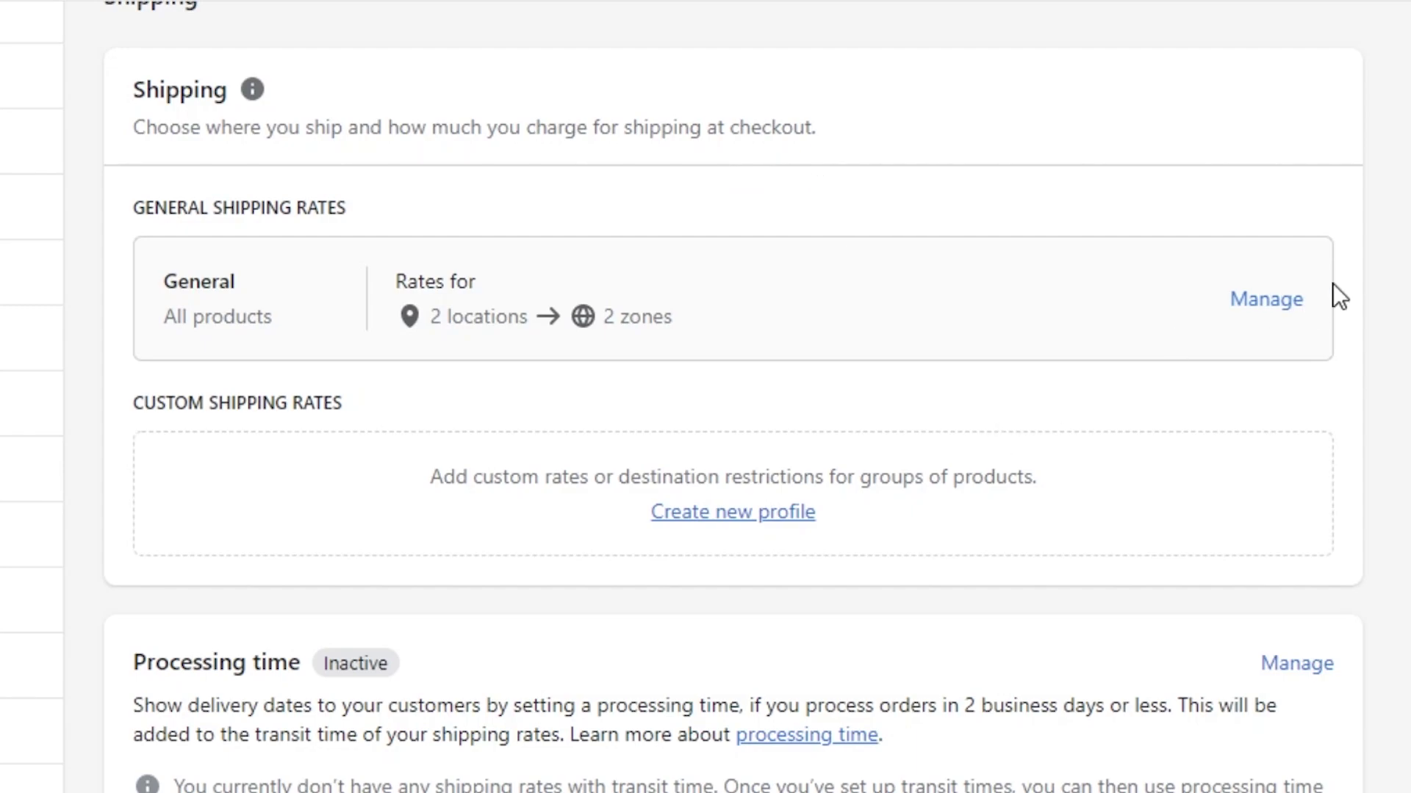
left_click(1282, 302)
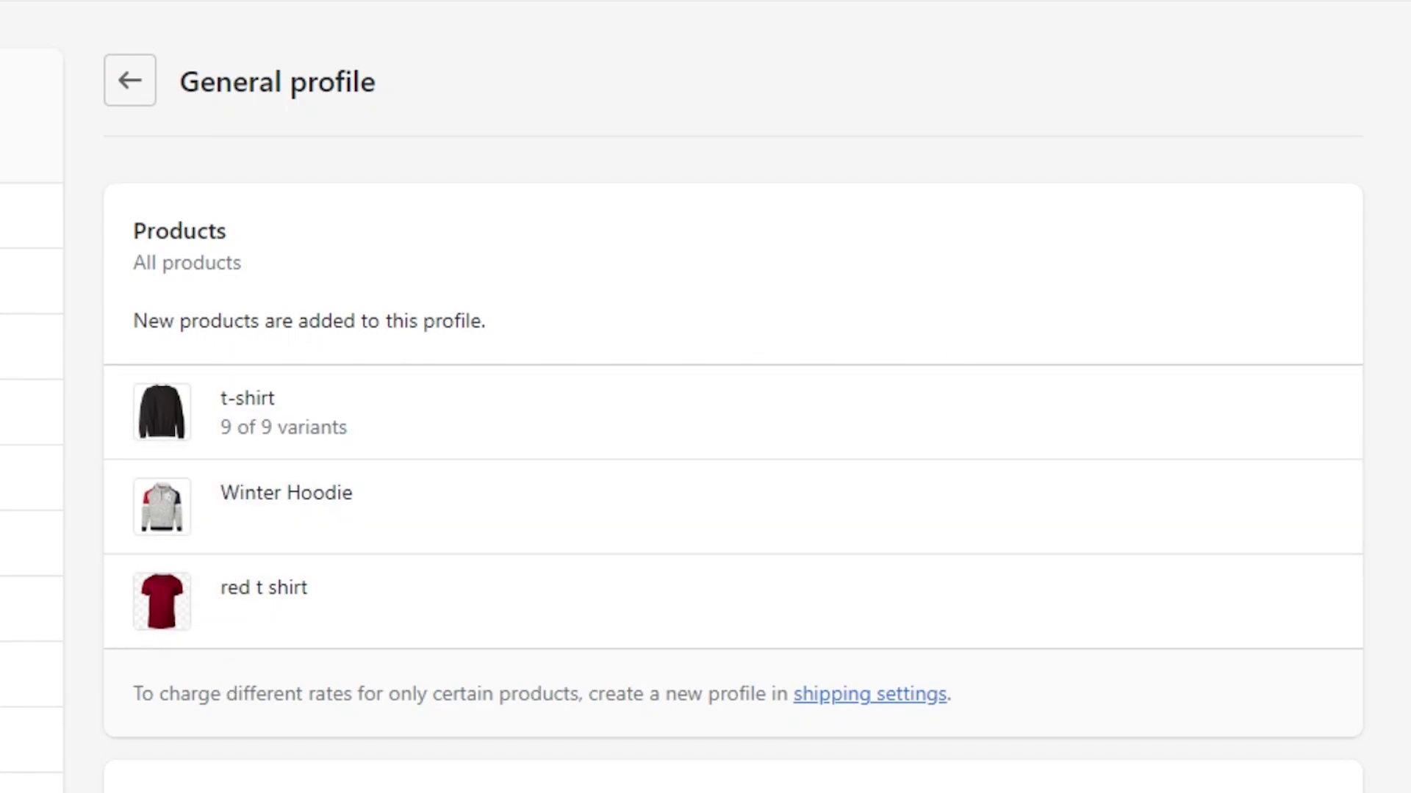
scroll(734, 396, "down", 1)
scroll(735, 397, "down", 10)
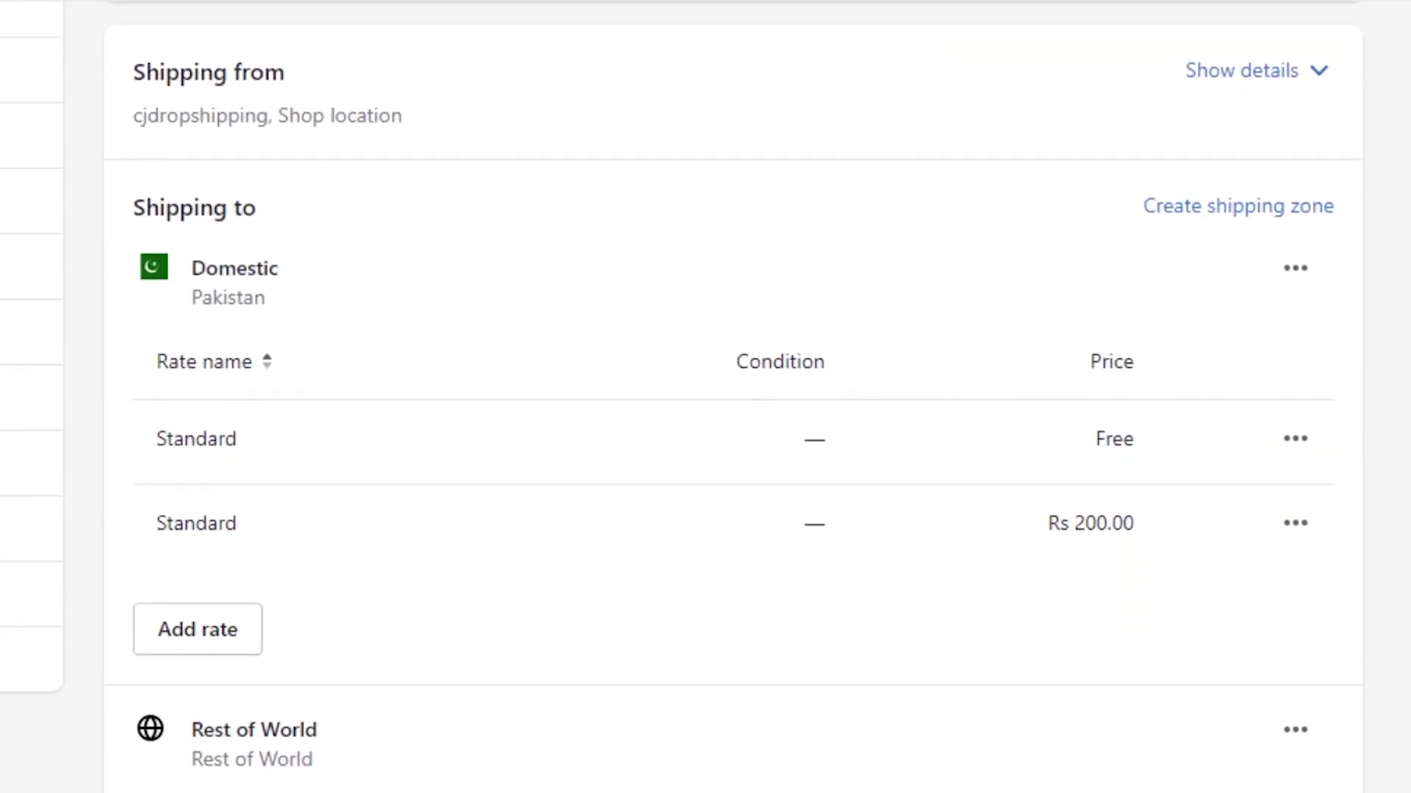
scroll(863, 308, "down", 1)
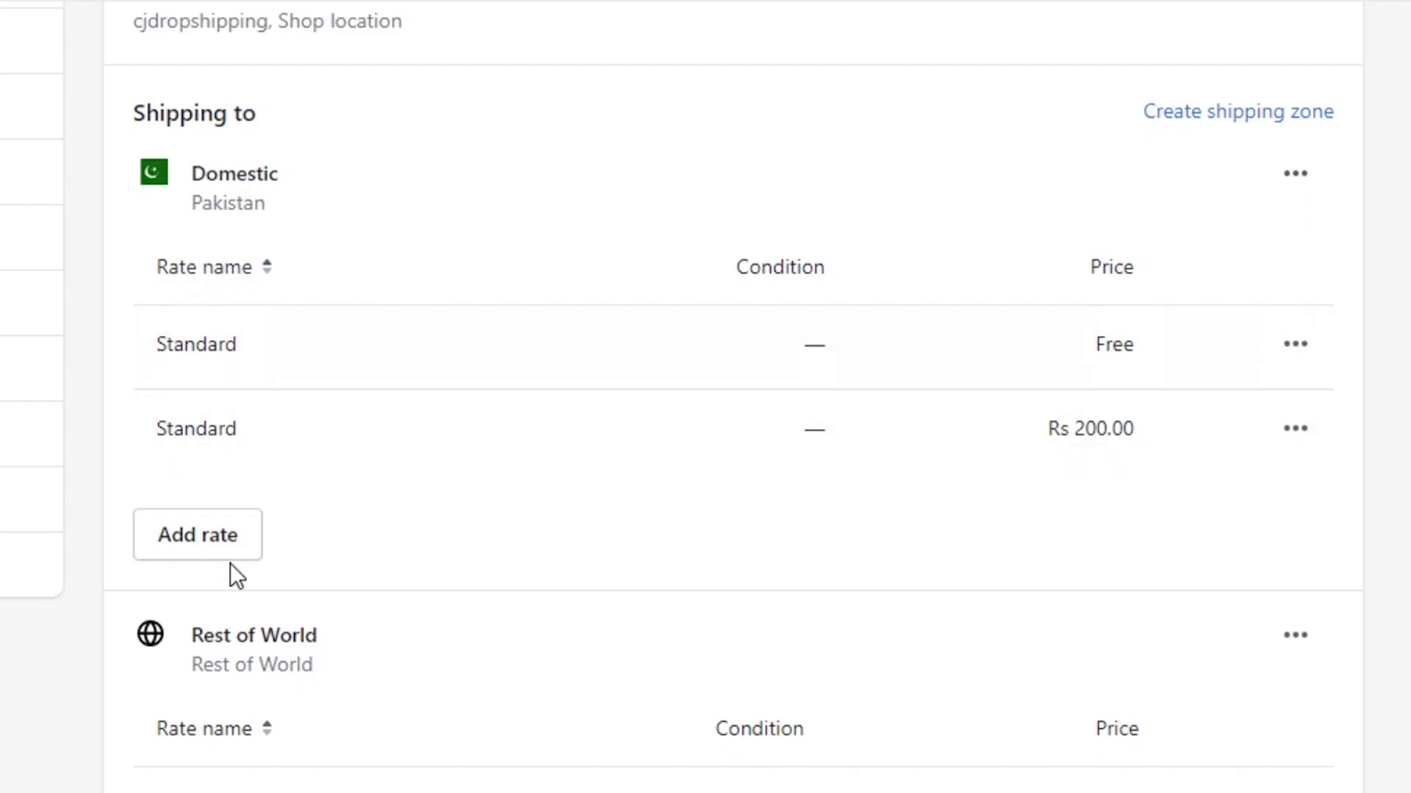
- Add an own shipping rate named Standard with a price of Rs 200.00 to the Domestic (Pakistan) zone
left_click(200, 542)
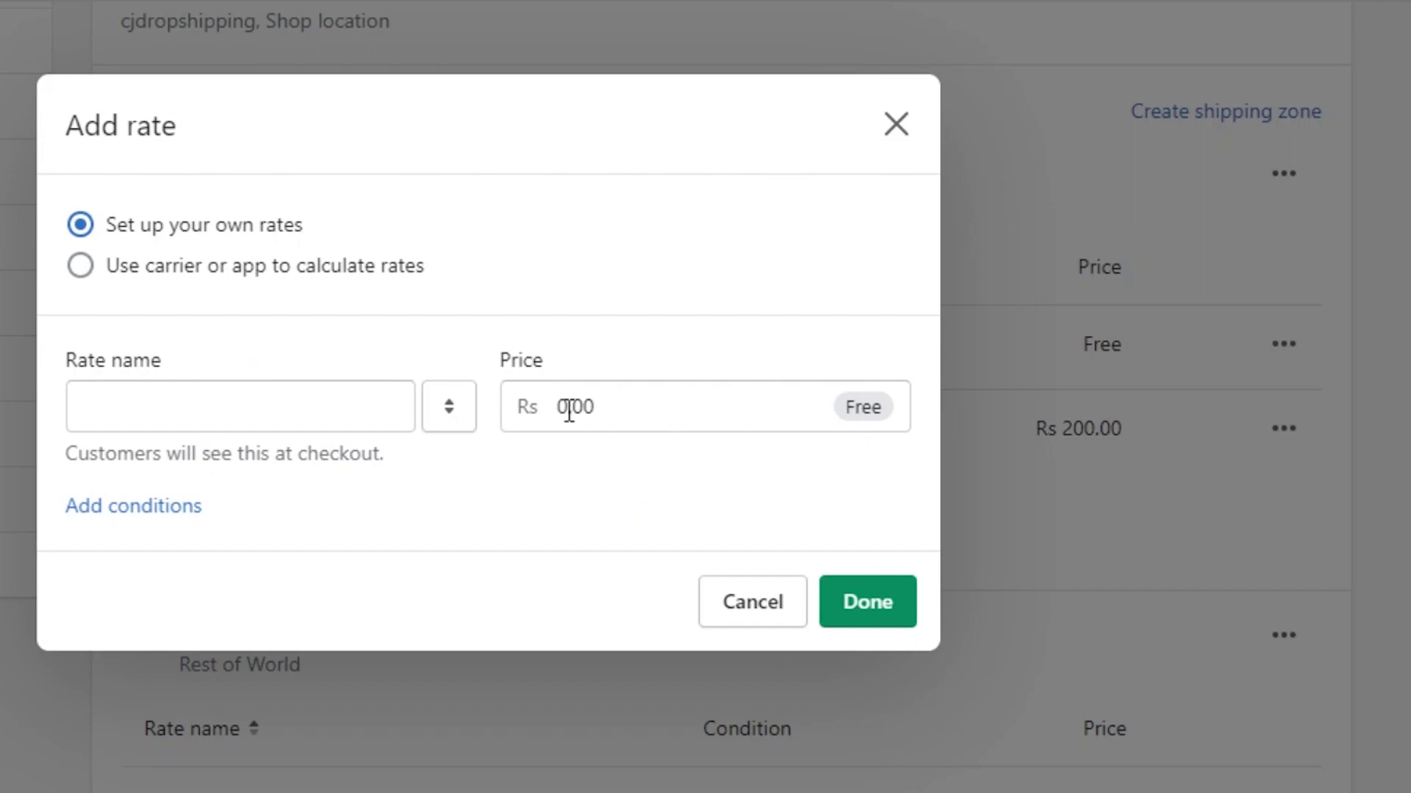
left_click(260, 412)
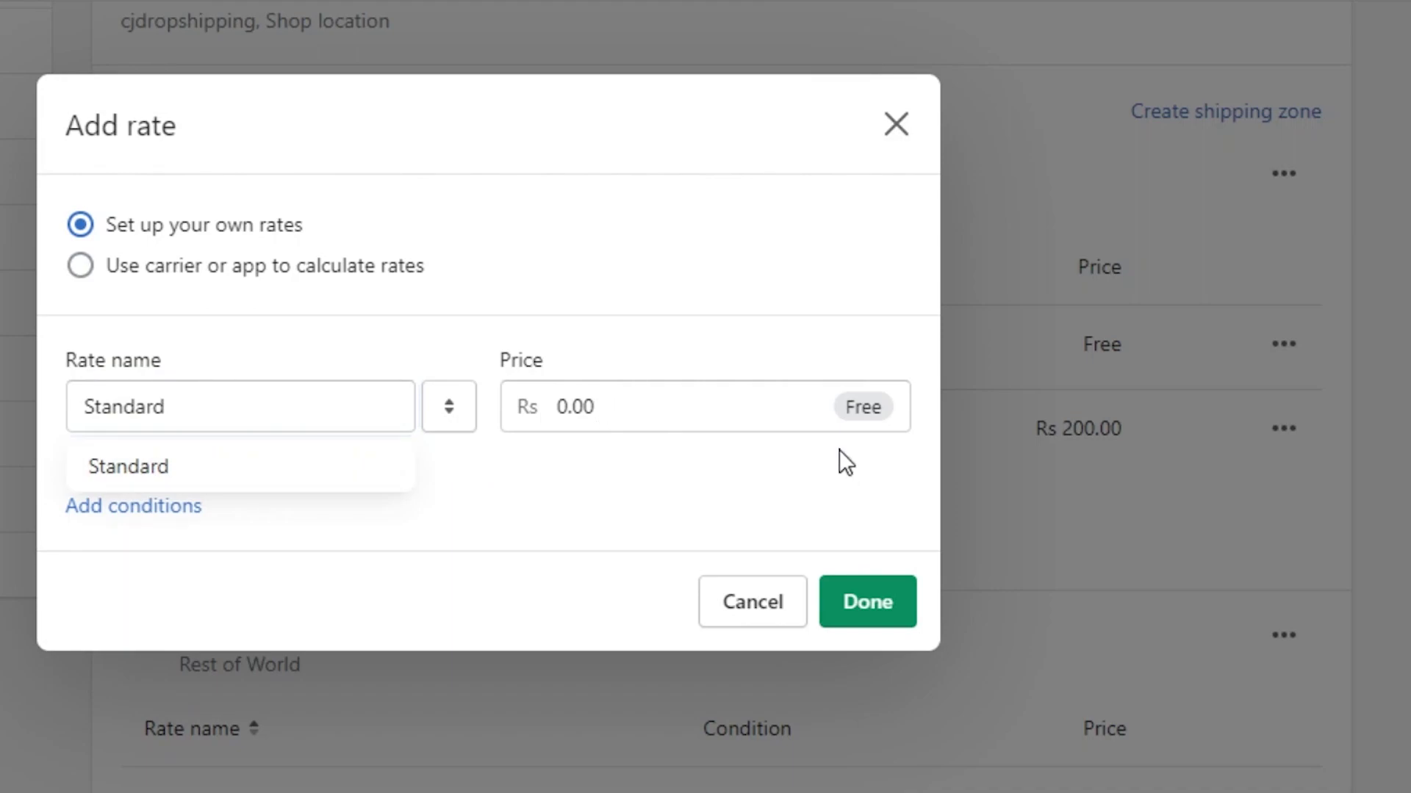
left_click(571, 406)
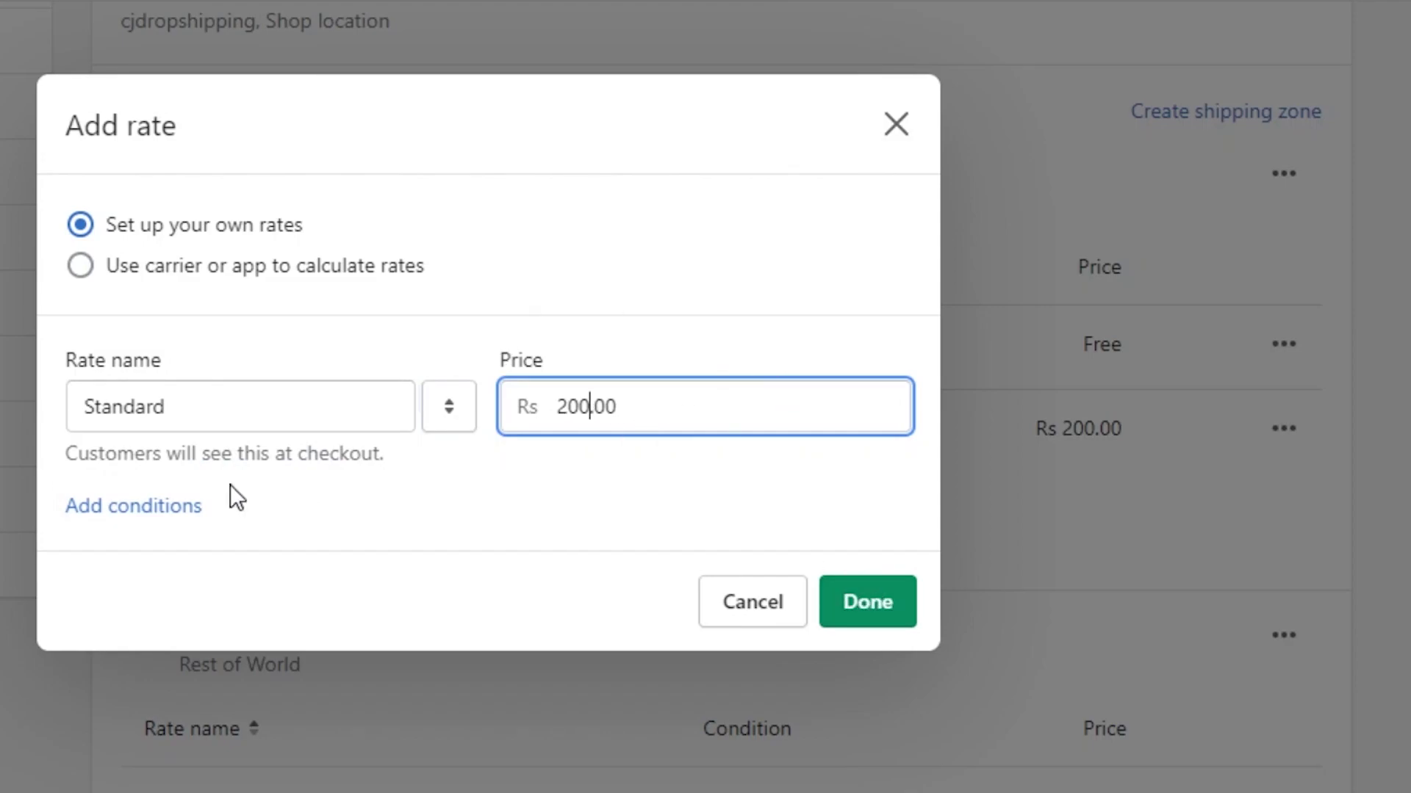
left_click(862, 588)
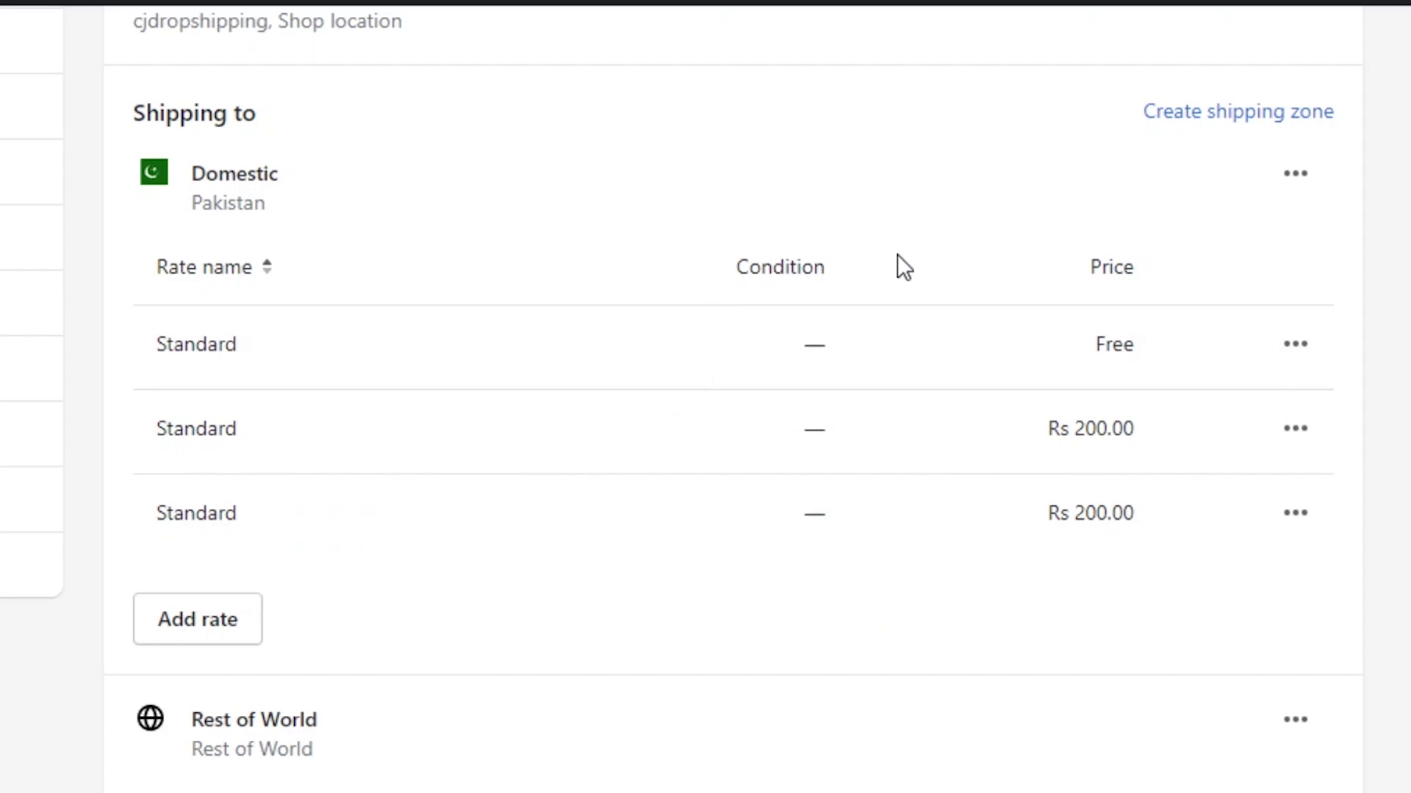
- Add an own shipping rate named Standard with a price of Rs 500.00 to the Rest of World zone
scroll(1183, 438, "down", 5)
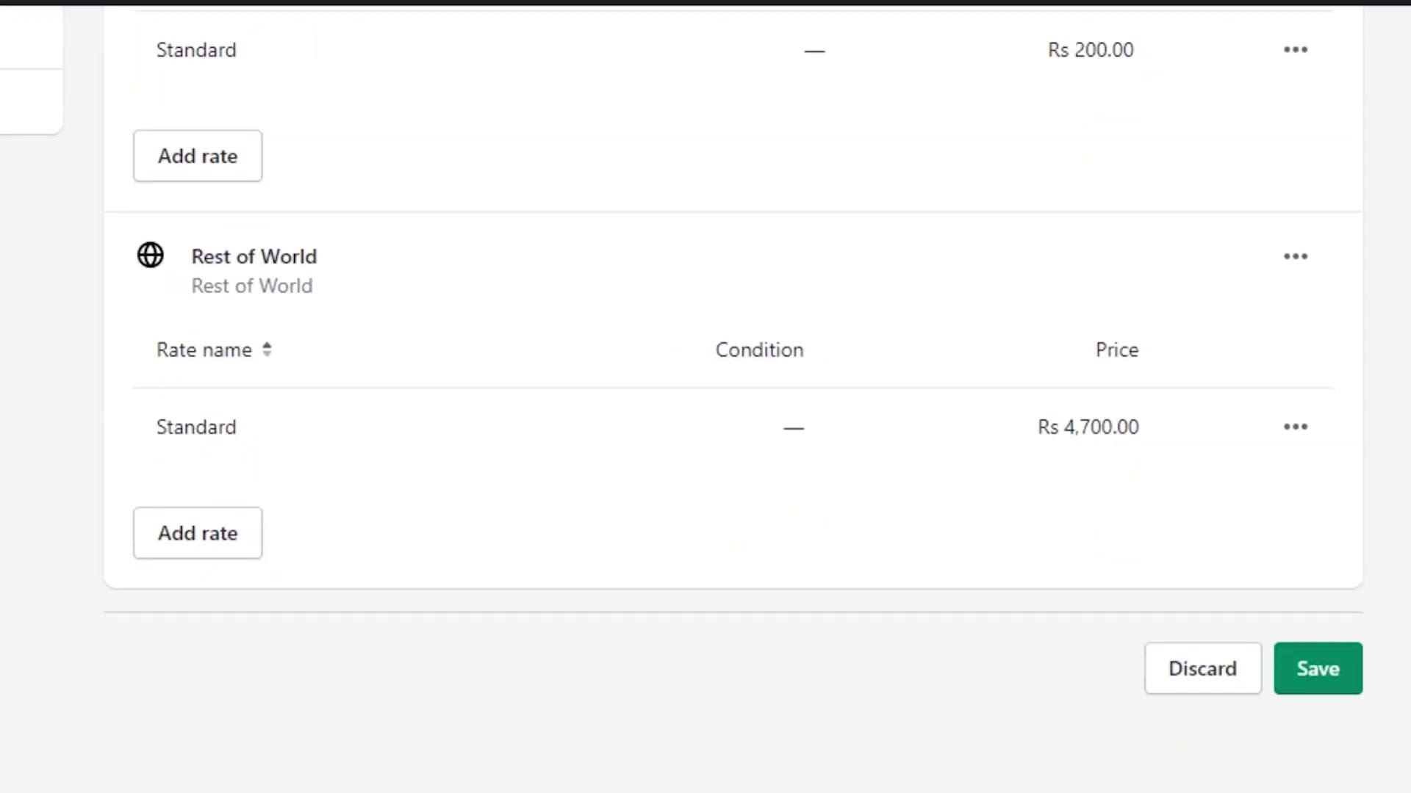
scroll(7, 481, "up", 6)
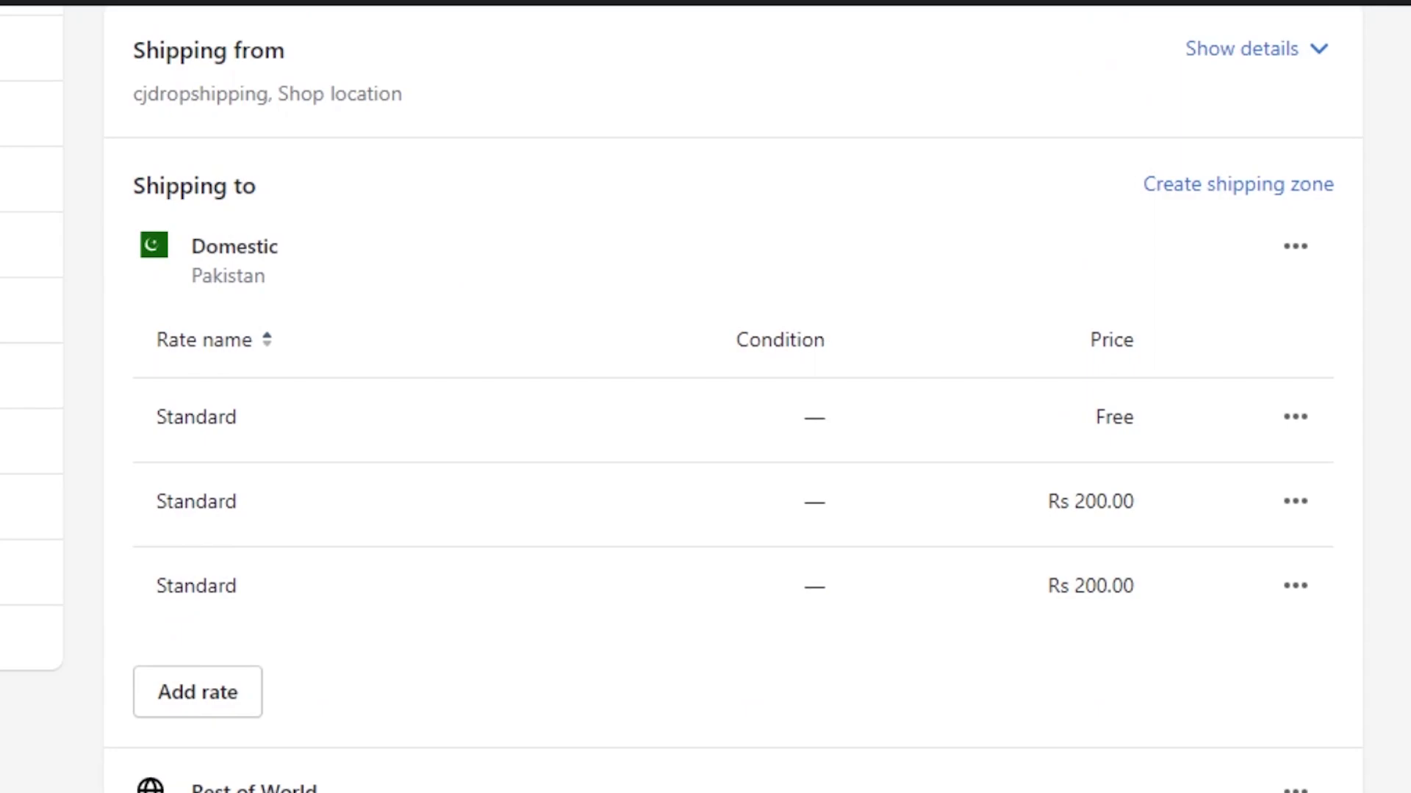
scroll(705, 367, "down", 6)
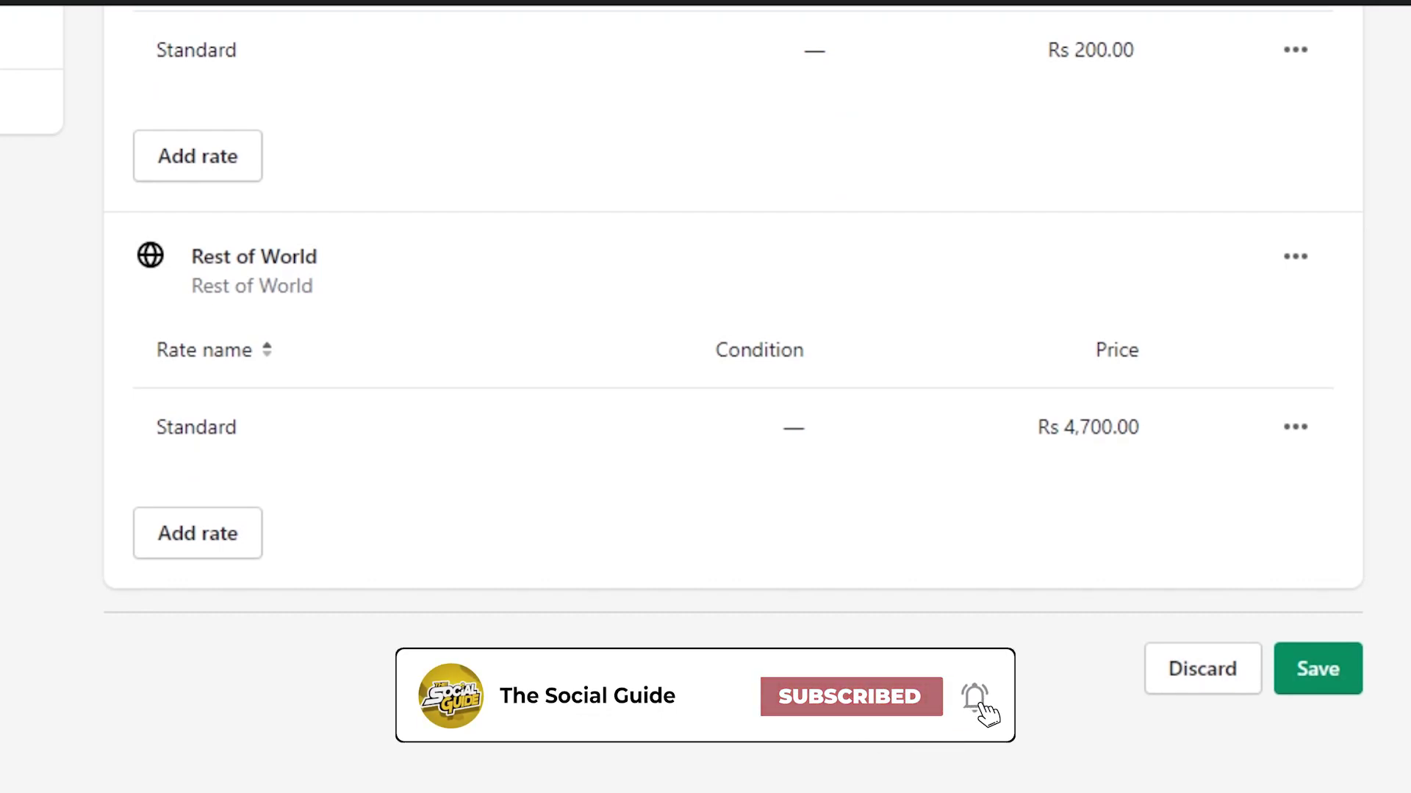
left_click(225, 529)
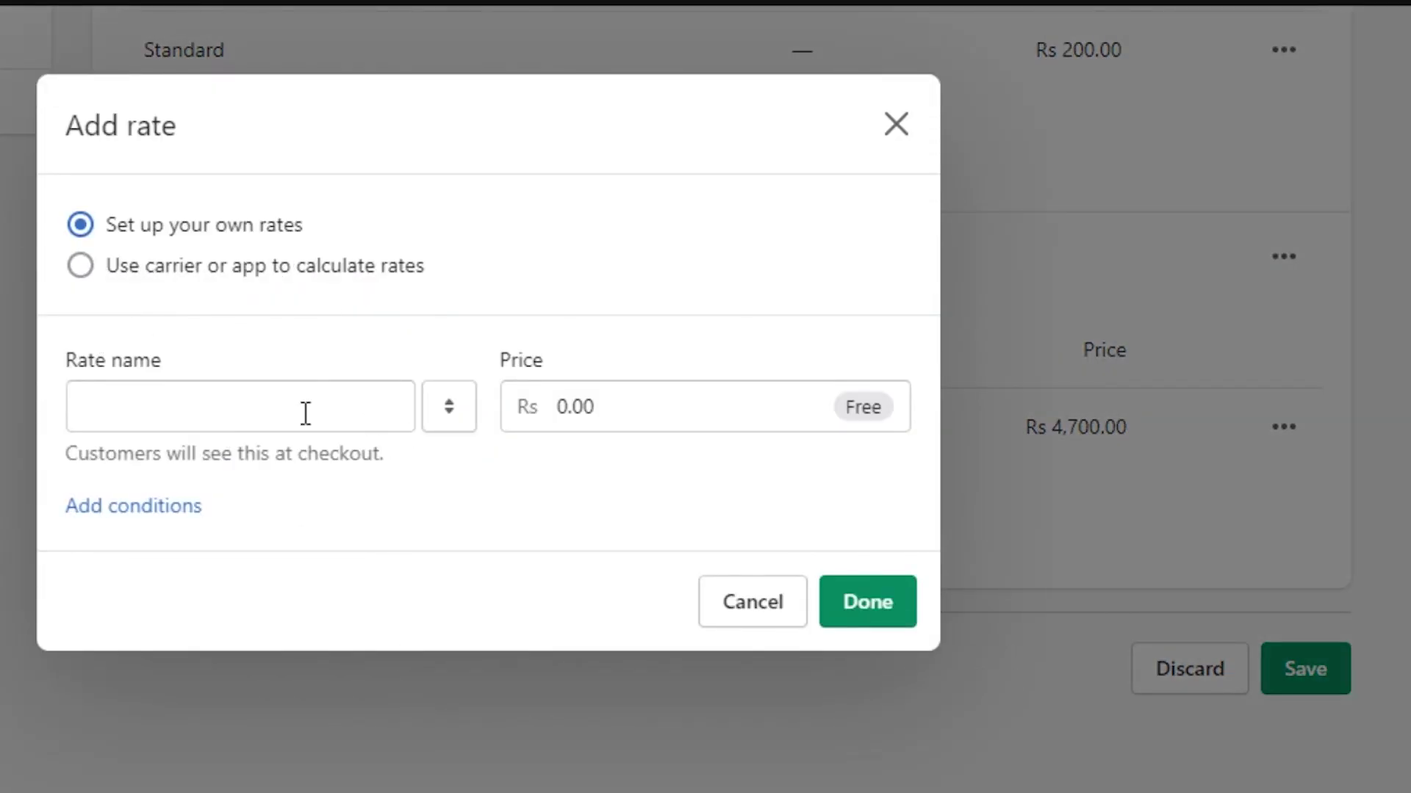
left_click(220, 409)
left_click(198, 474)
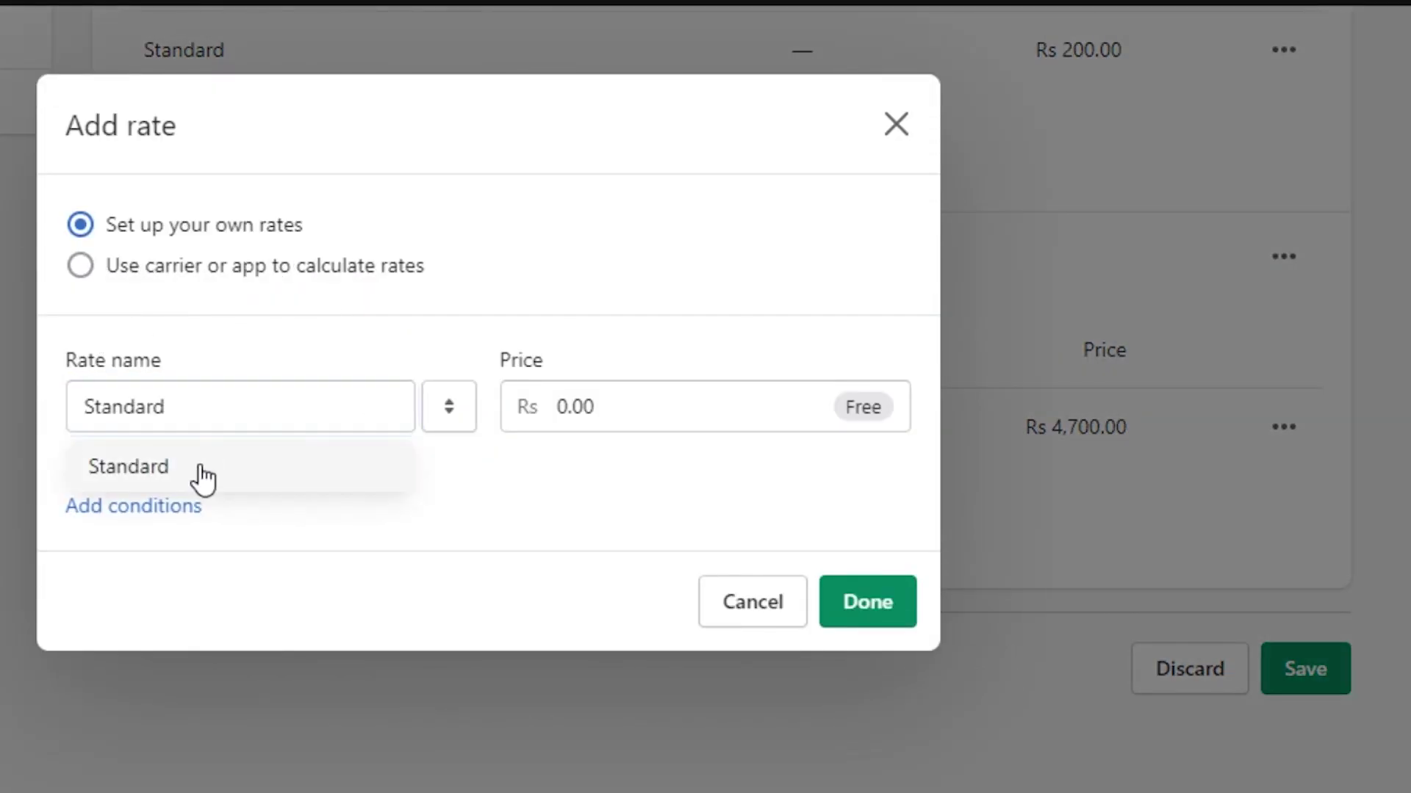
left_click(572, 406)
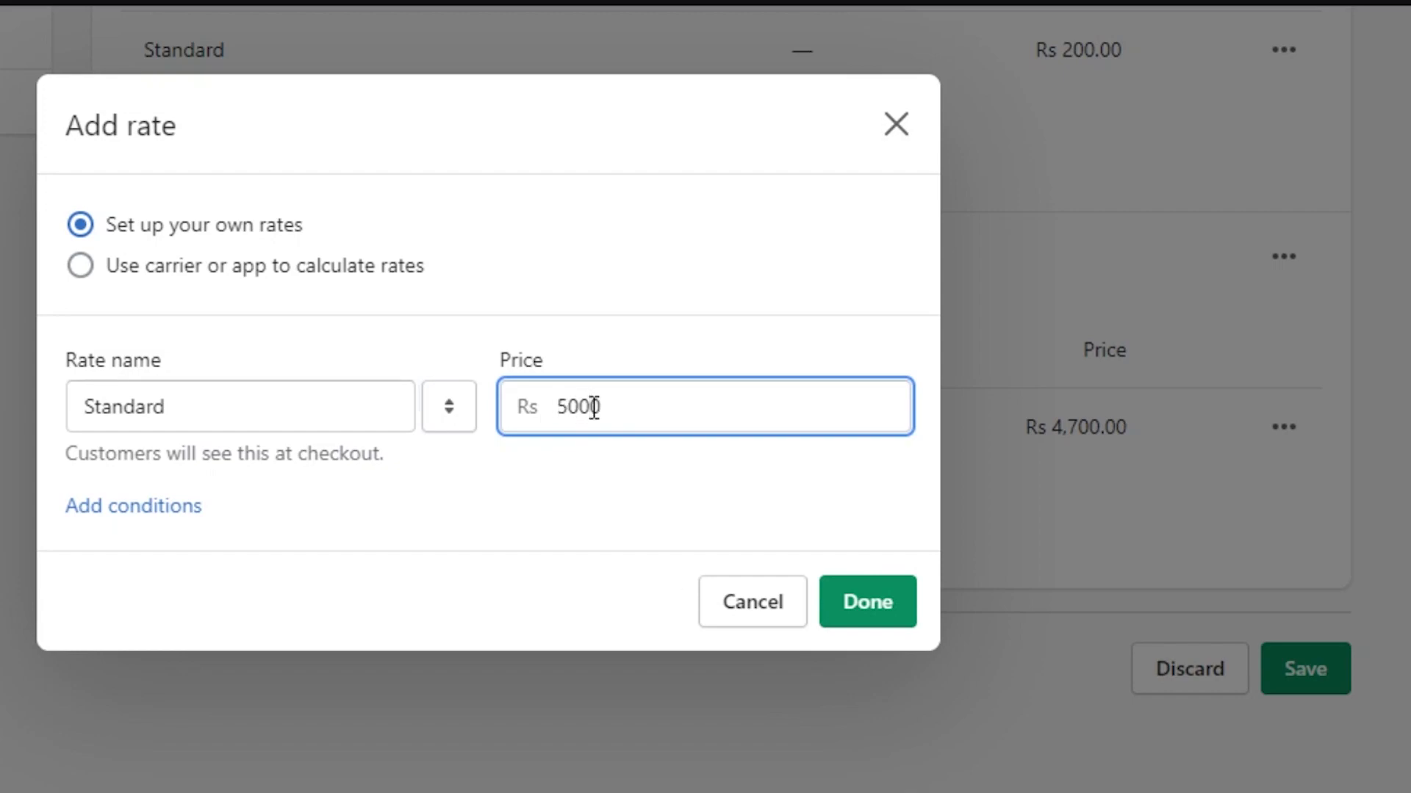
left_click(892, 598)
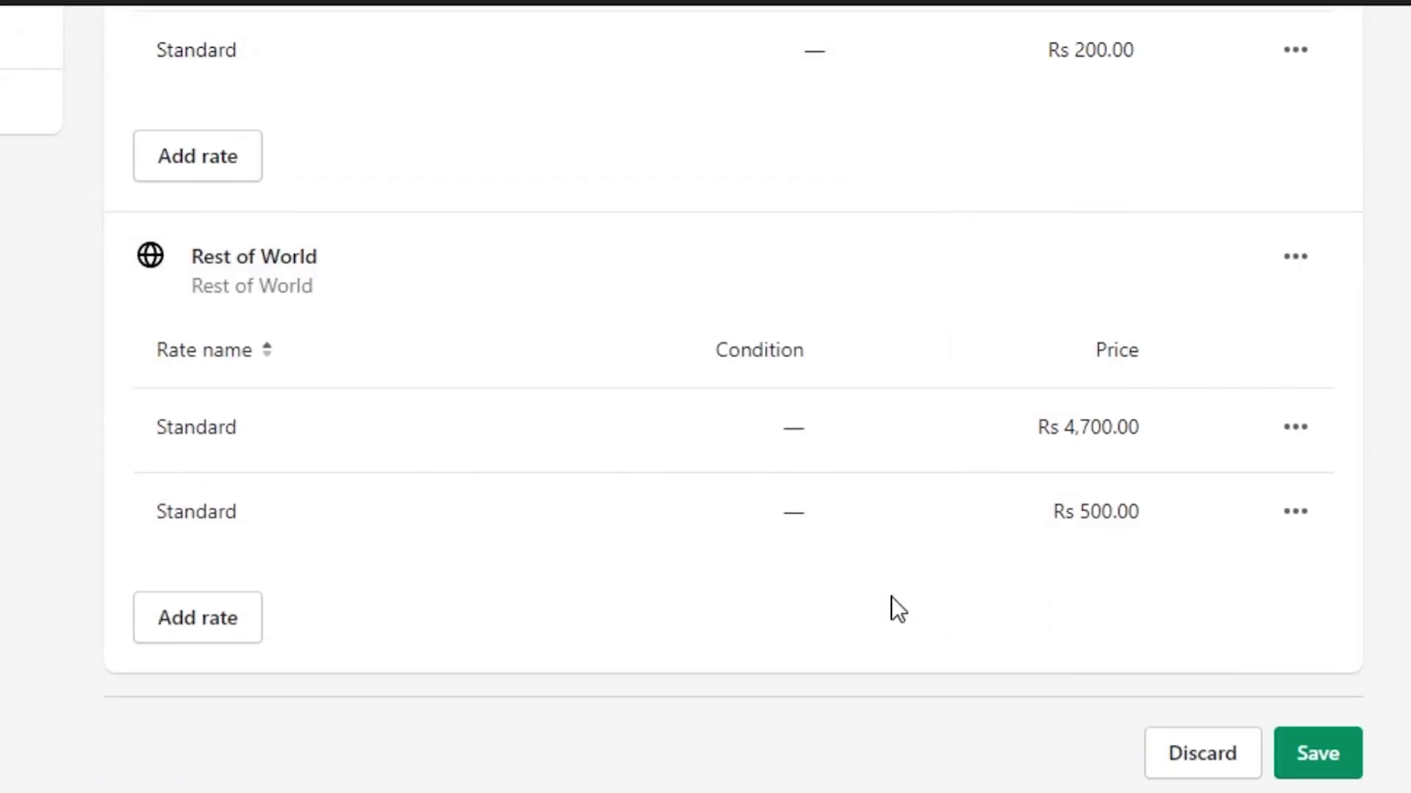
- Review the General profile's products and shipping zones, and save the changes to the profile
scroll(711, 470, "up", 10)
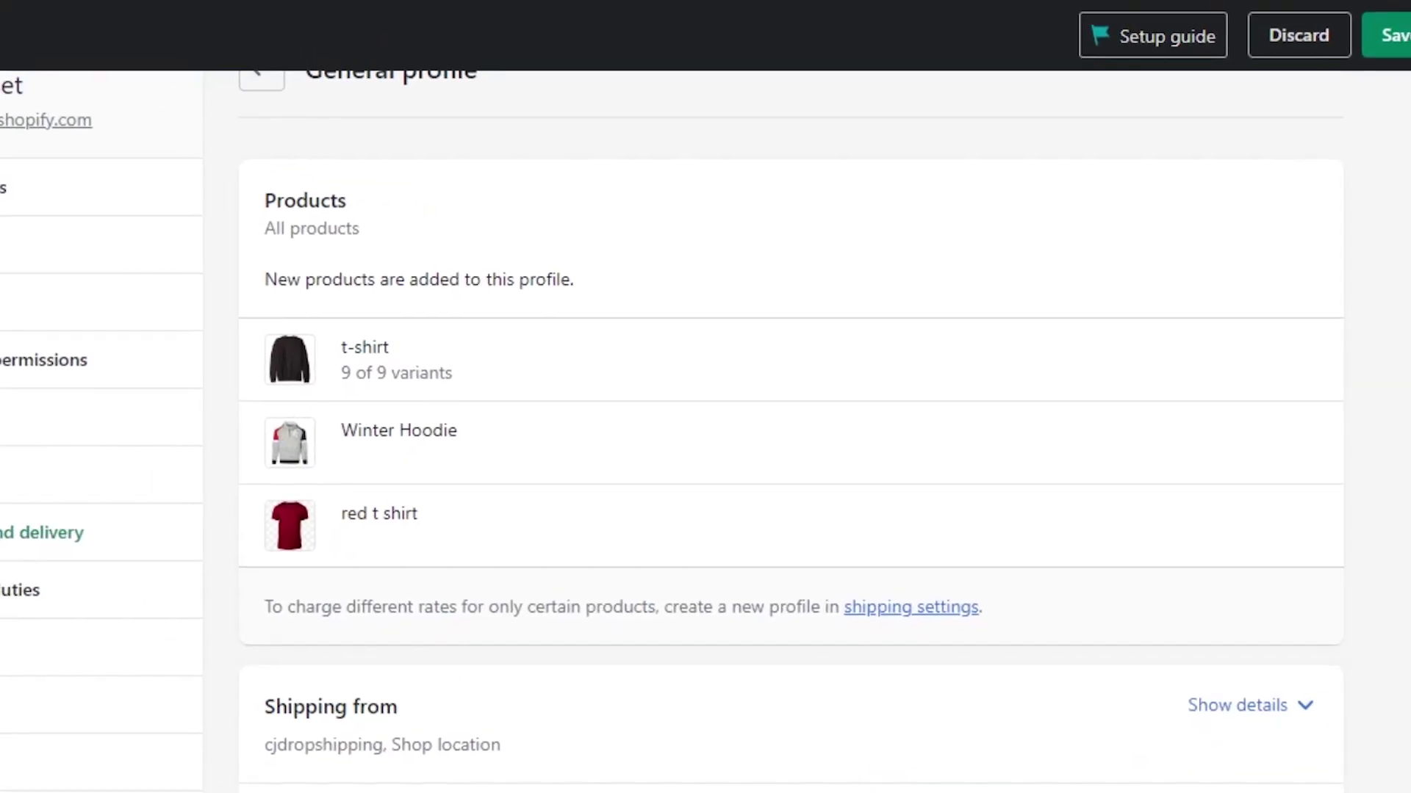
scroll(709, 615, "down", 5)
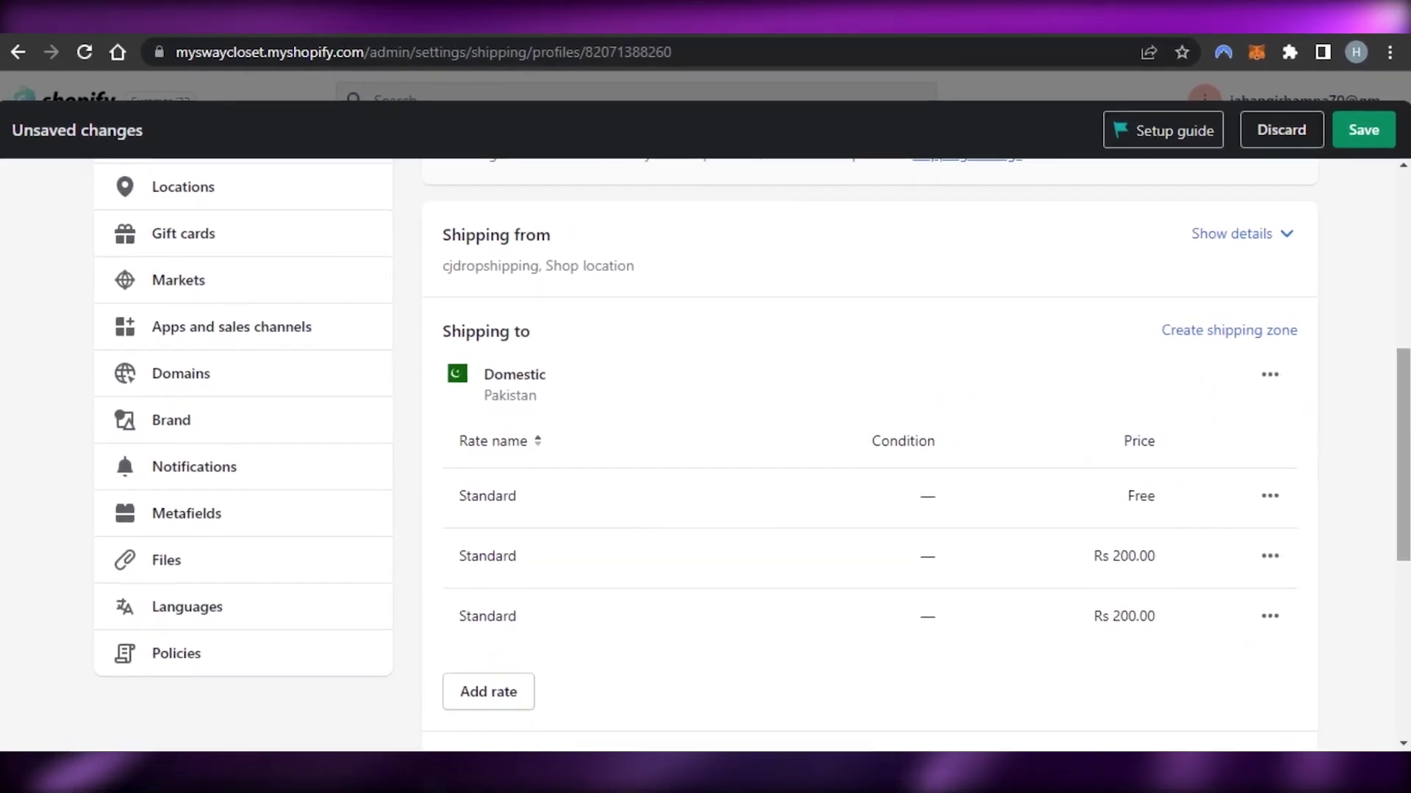
scroll(870, 455, "up", 7)
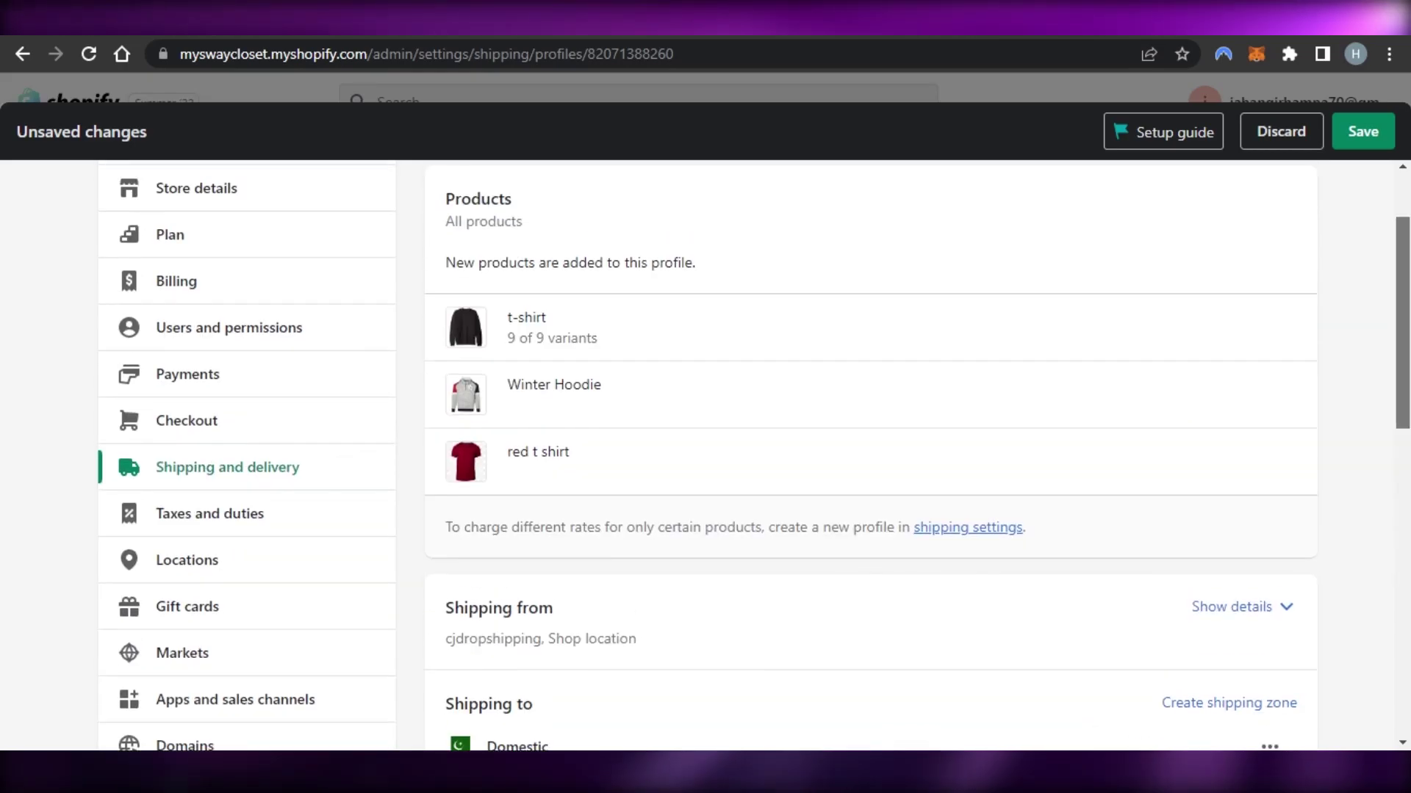
scroll(870, 456, "down", 10)
scroll(1315, 666, "down", 3)
scroll(1315, 666, "up", 6)
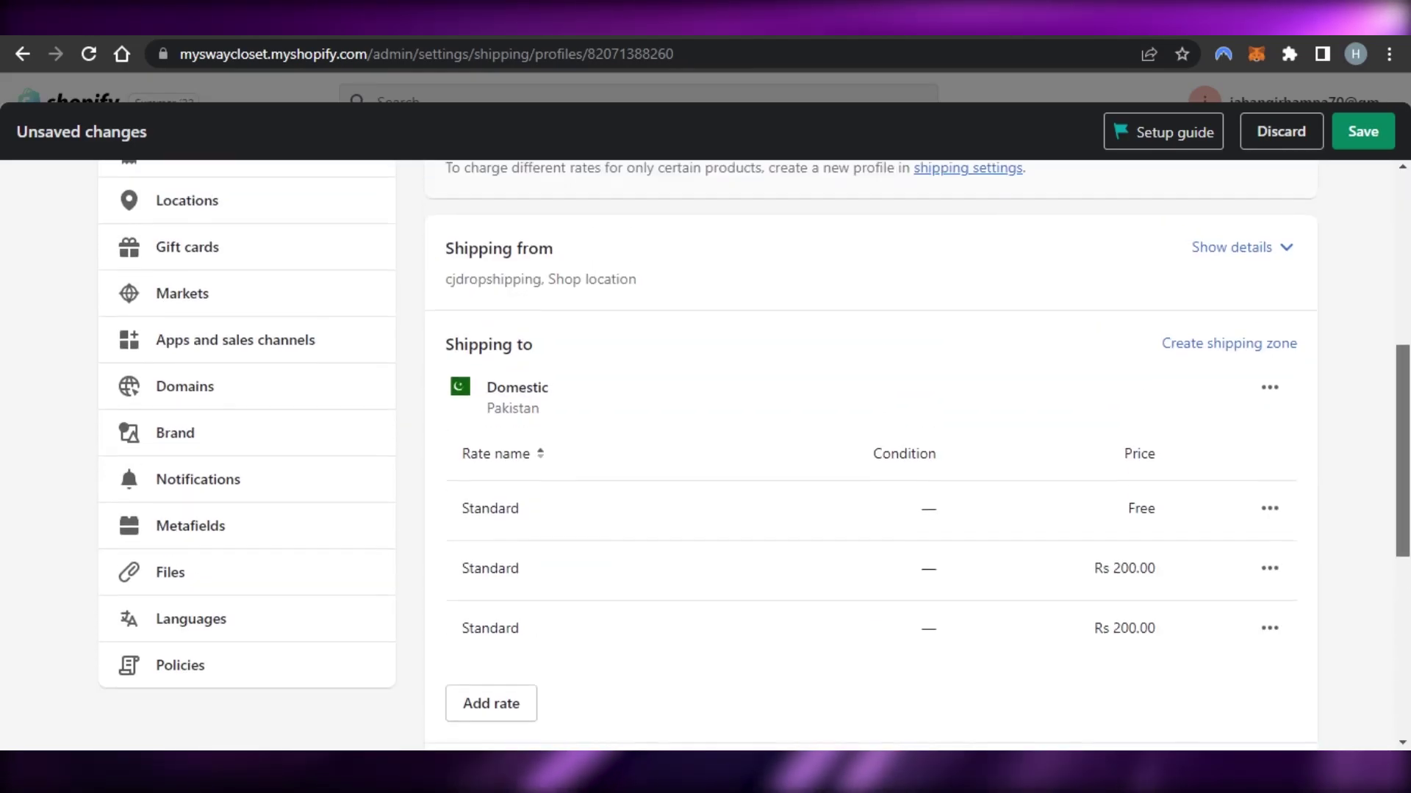
scroll(1315, 665, "down", 6)
left_click(1285, 629)
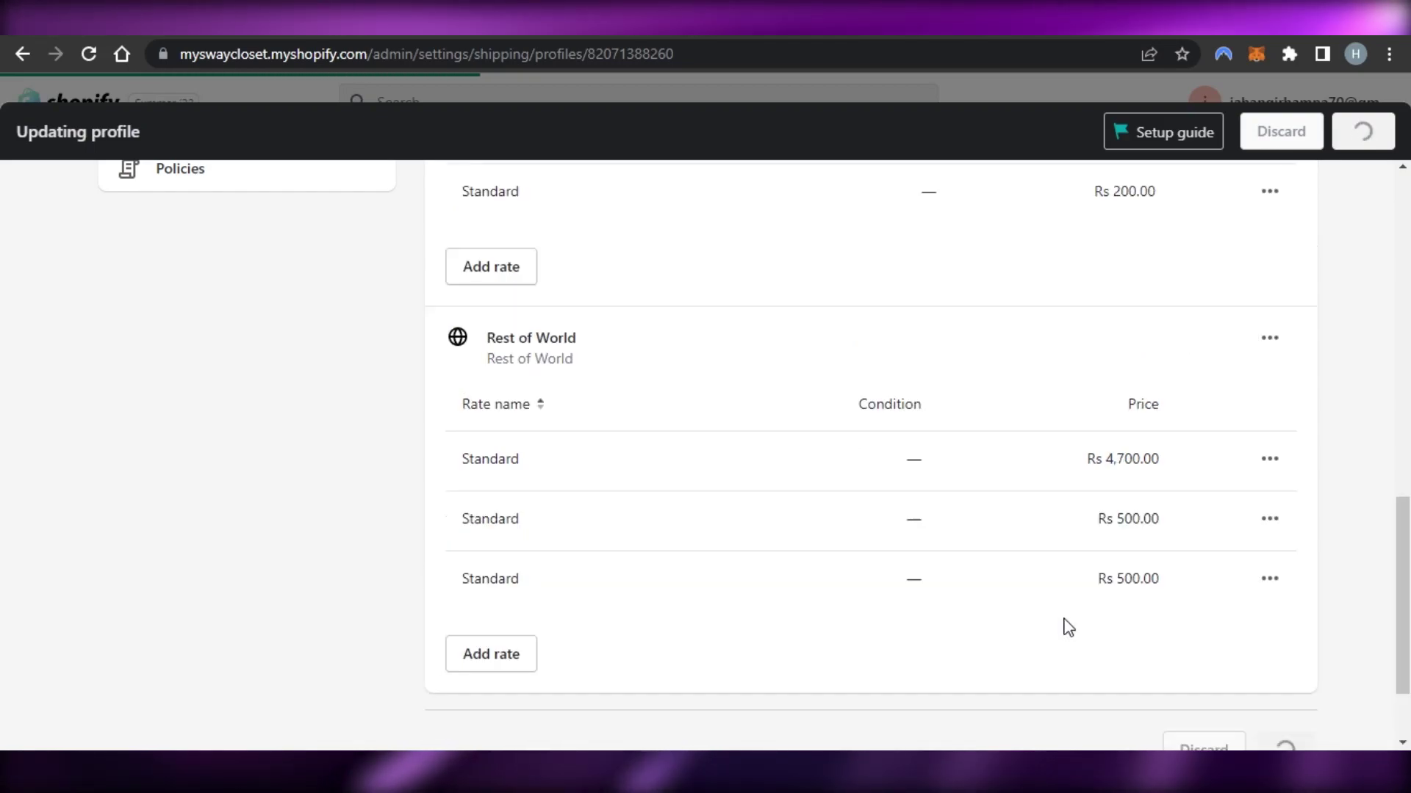
- Leave the General profile and return to the Shipping and delivery settings overview
scroll(870, 456, "up", 5)
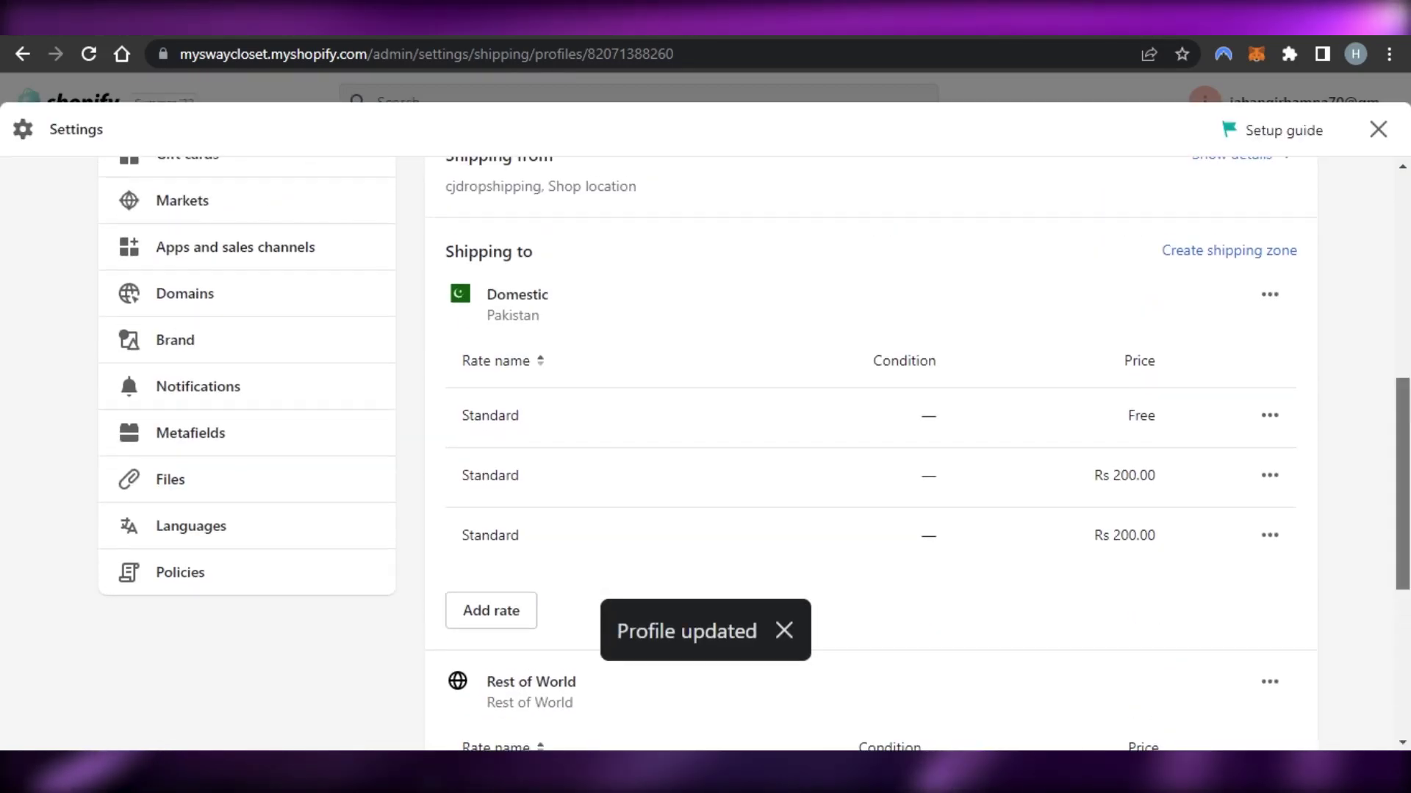
scroll(871, 455, "up", 8)
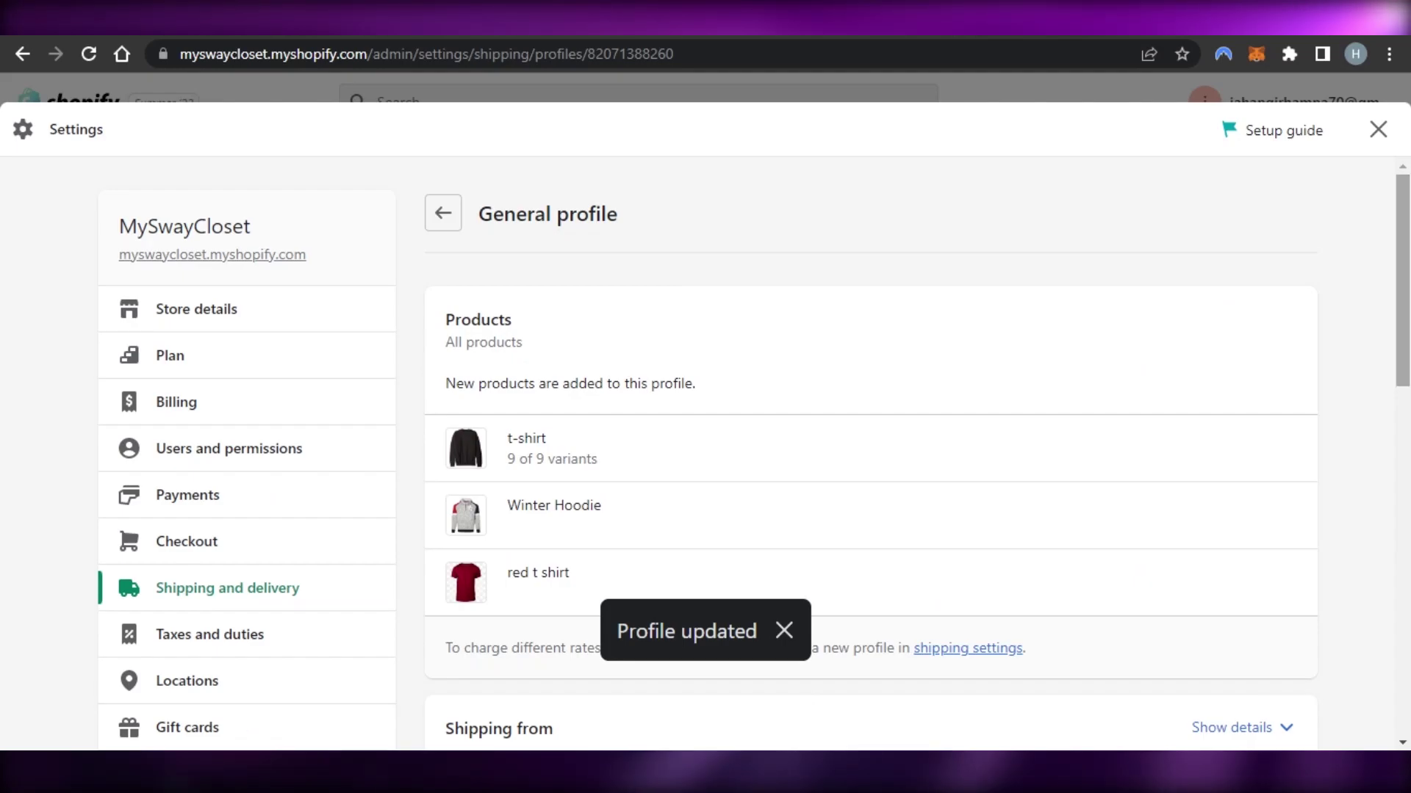
left_click(443, 220)
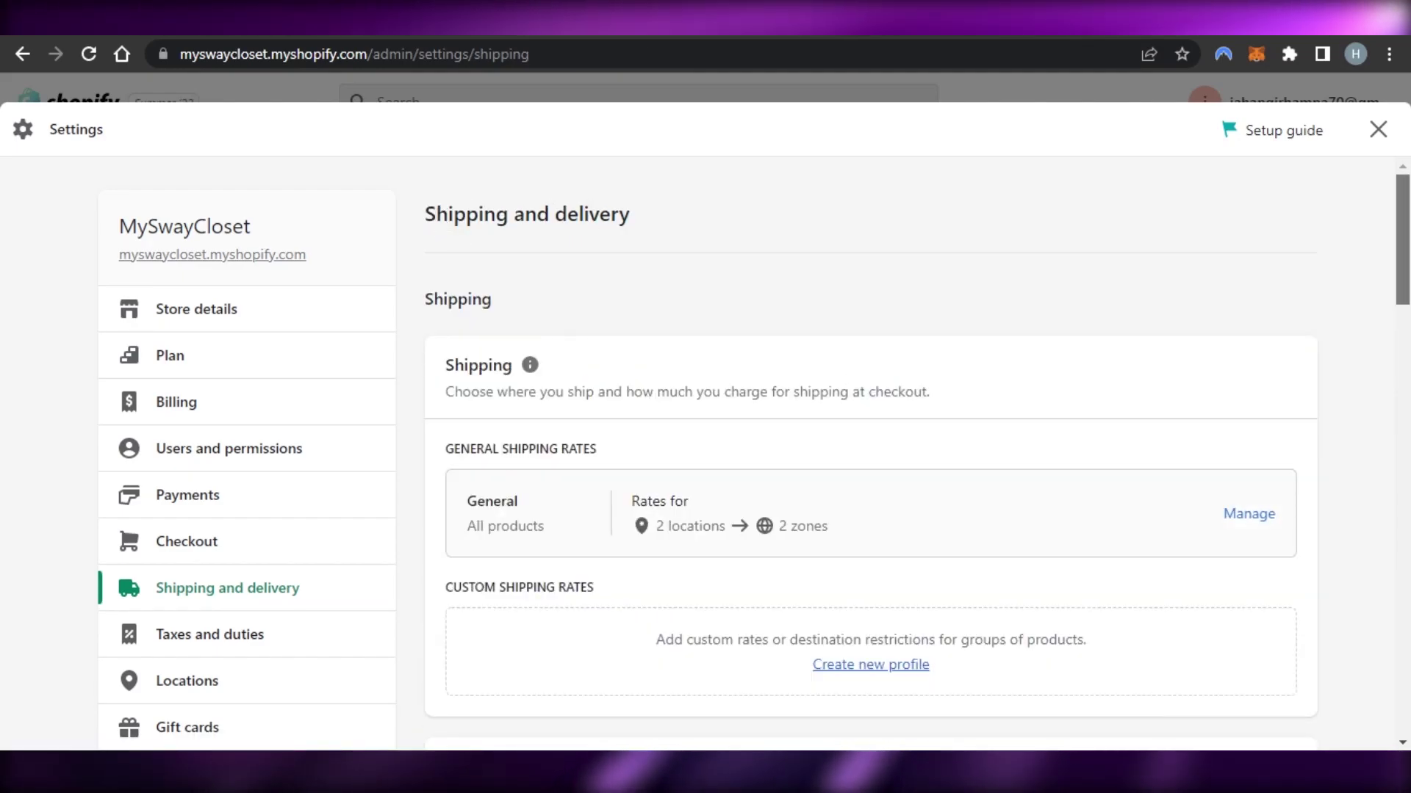
- Enable processing time to show delivery dates at checkout, set it to 2 business days, and save the change
scroll(695, 447, "down", 8)
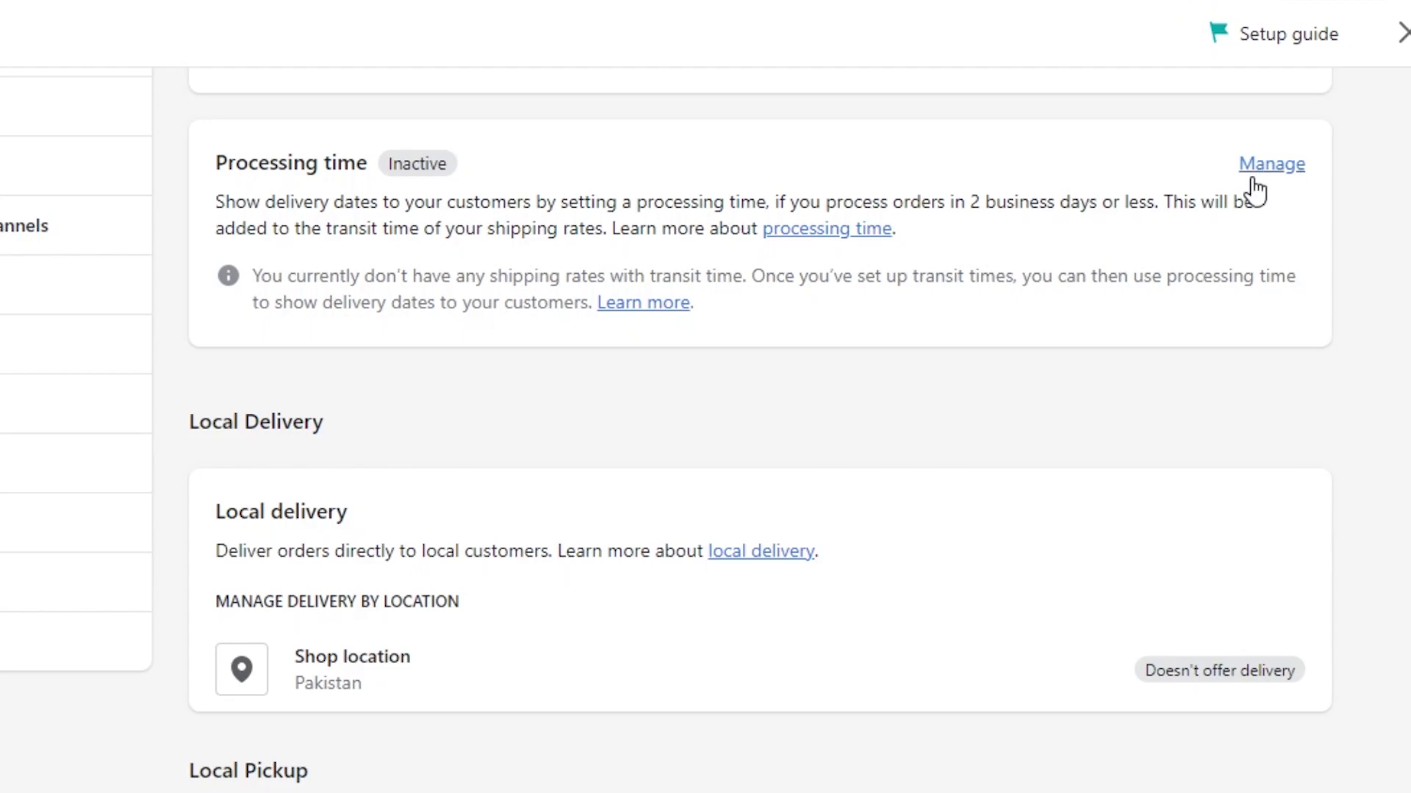
left_click(1278, 163)
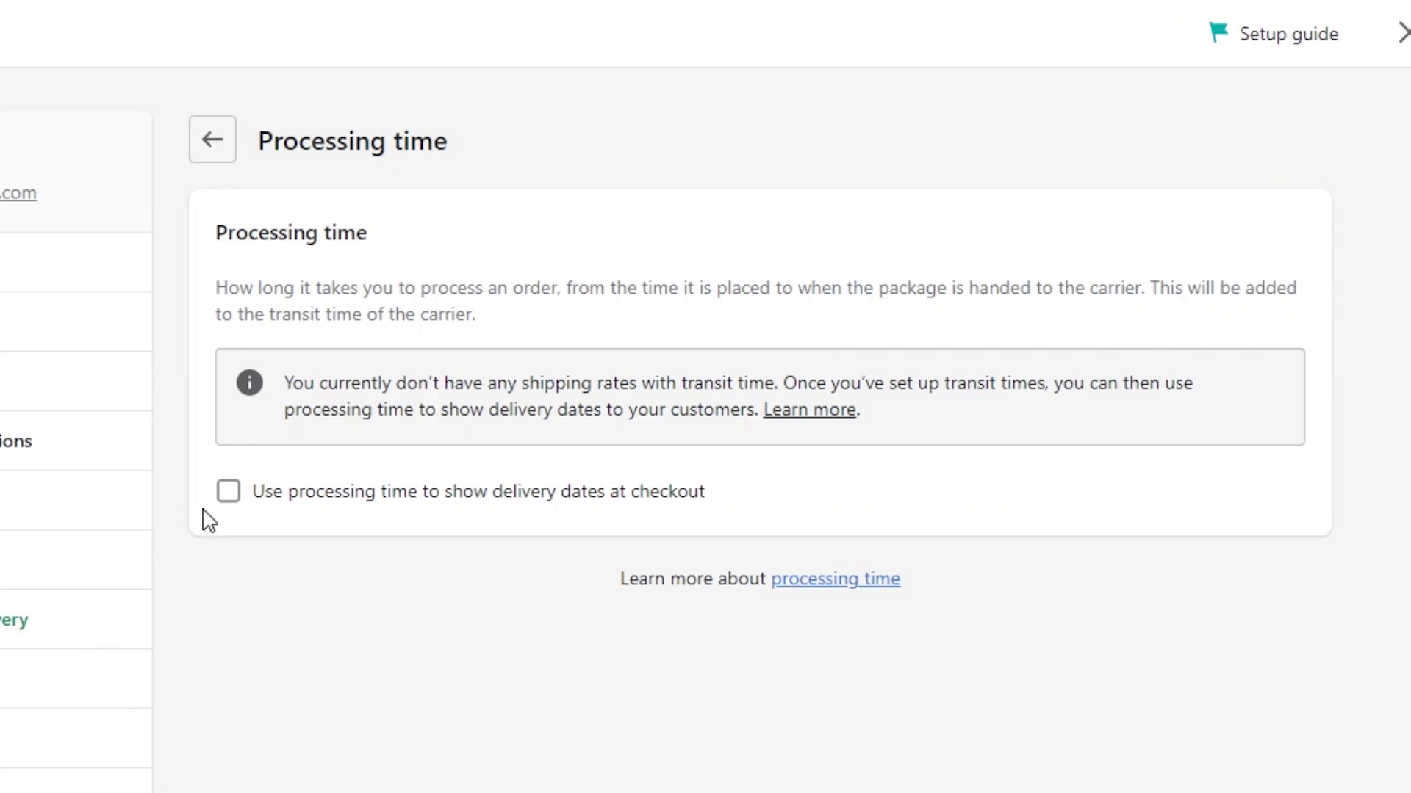
left_click(229, 492)
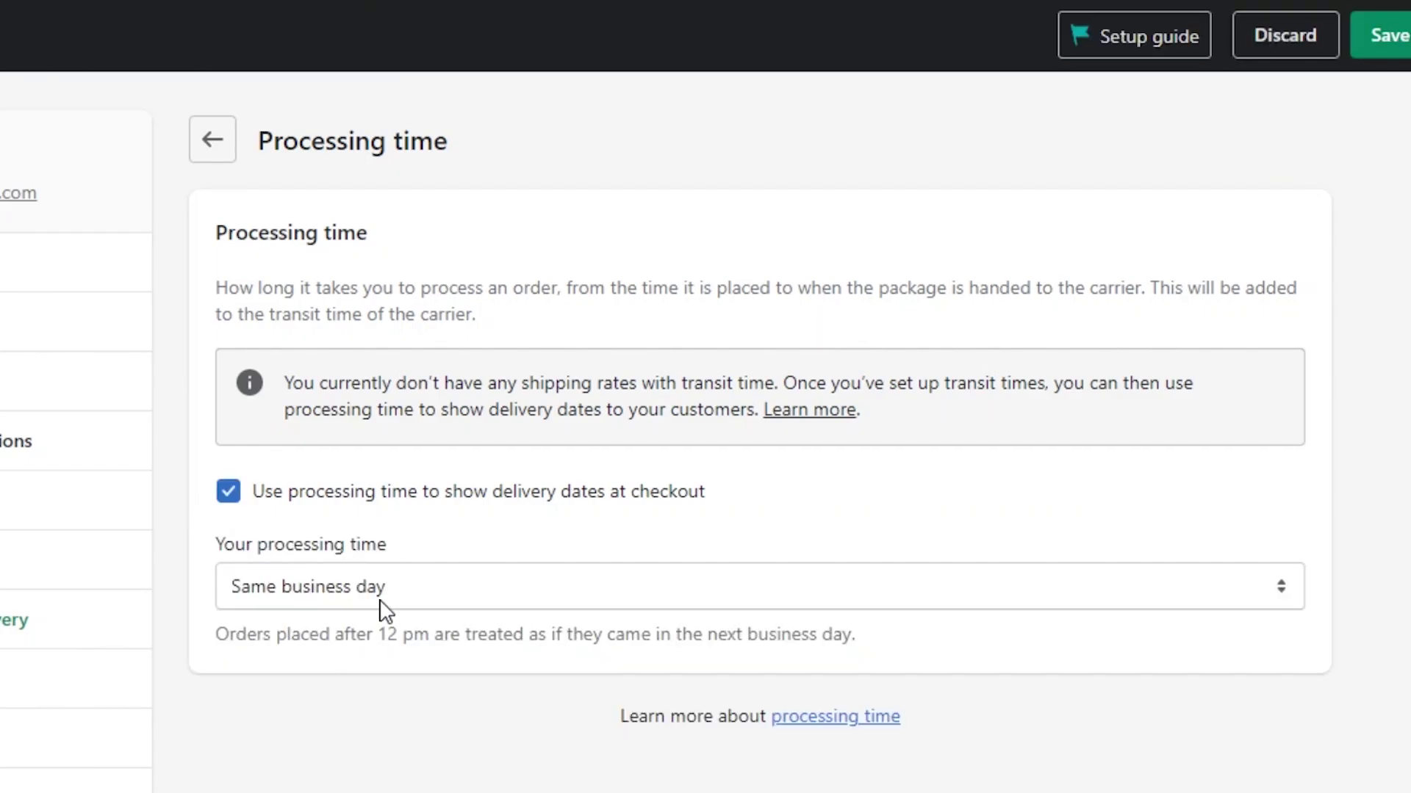
scroll(734, 441, "down", 2)
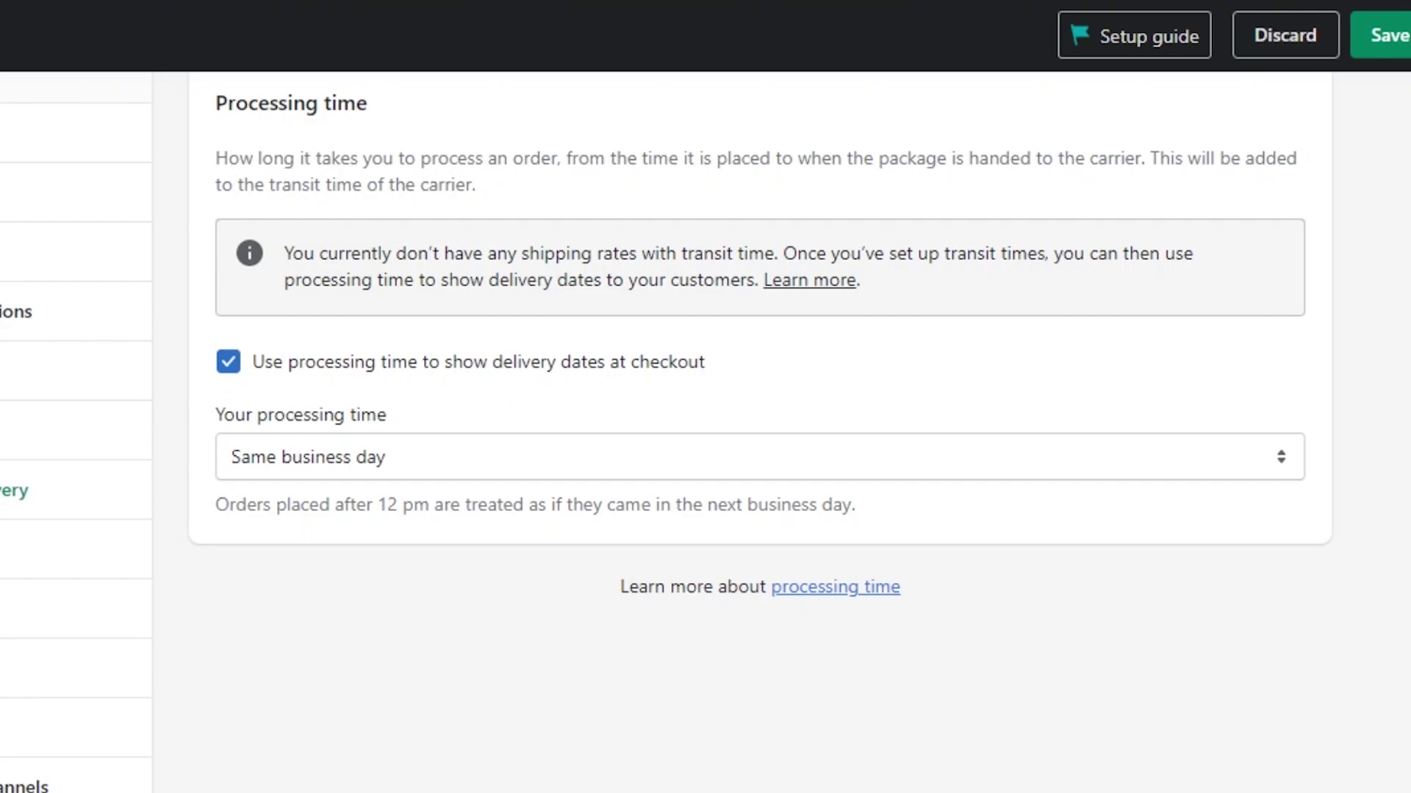
left_click(448, 466)
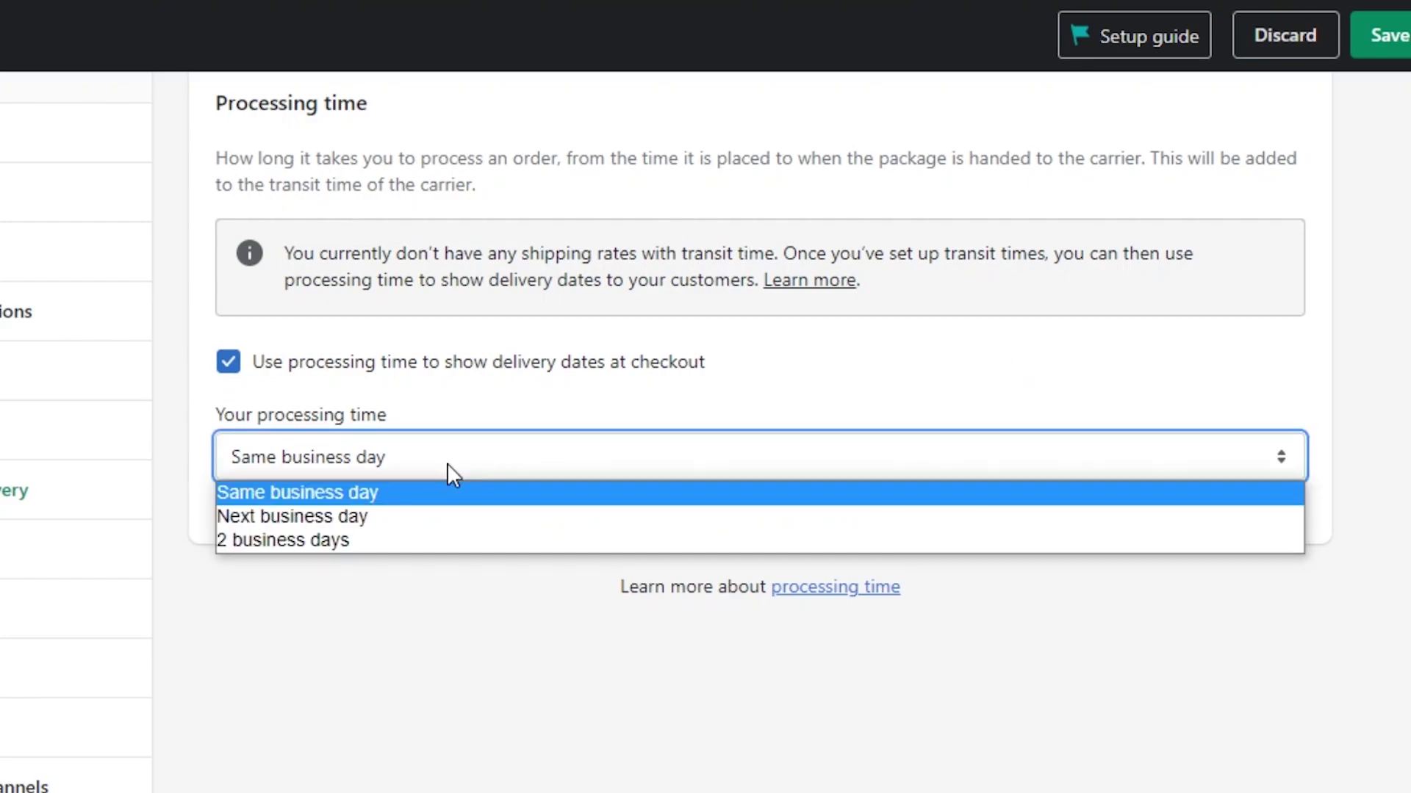
left_click(282, 547)
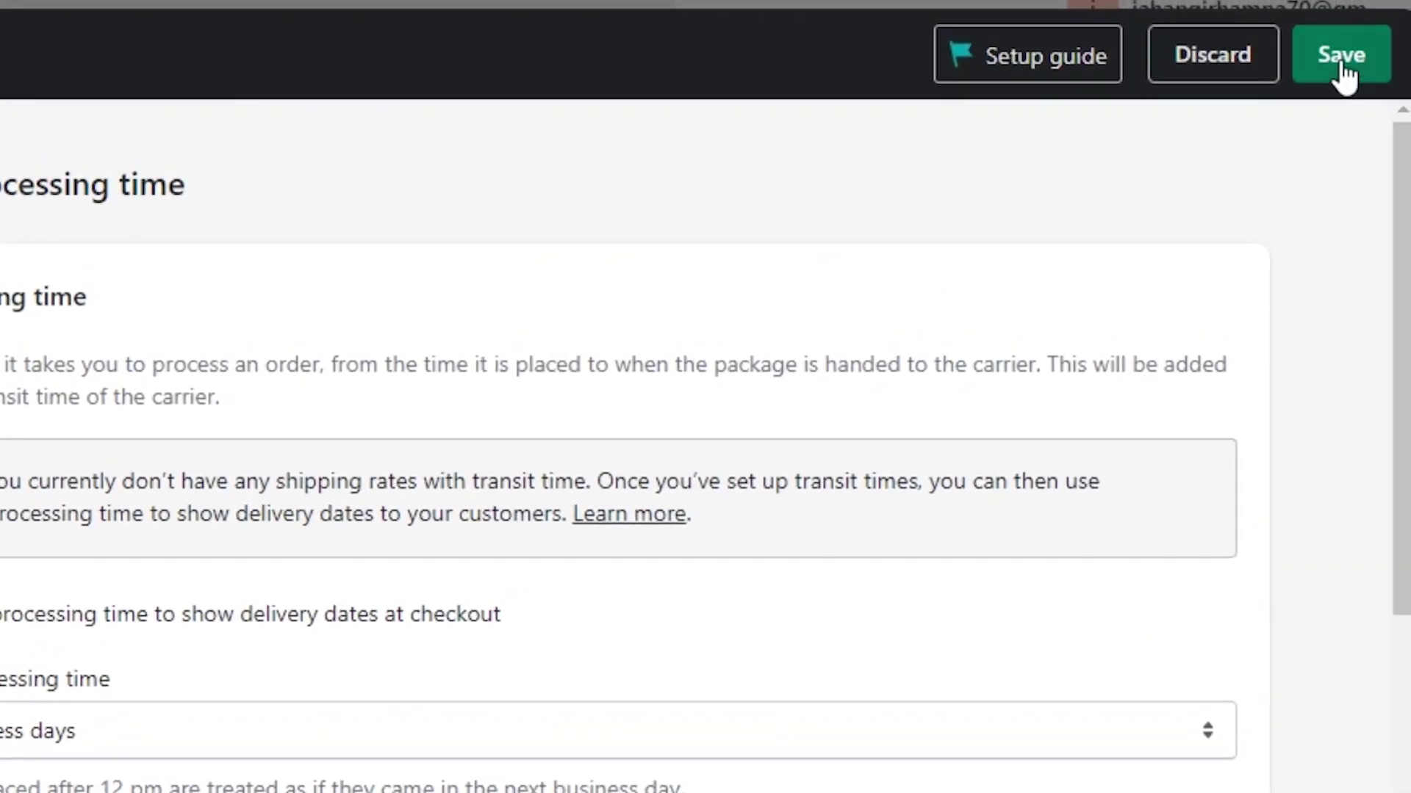
left_click(1344, 73)
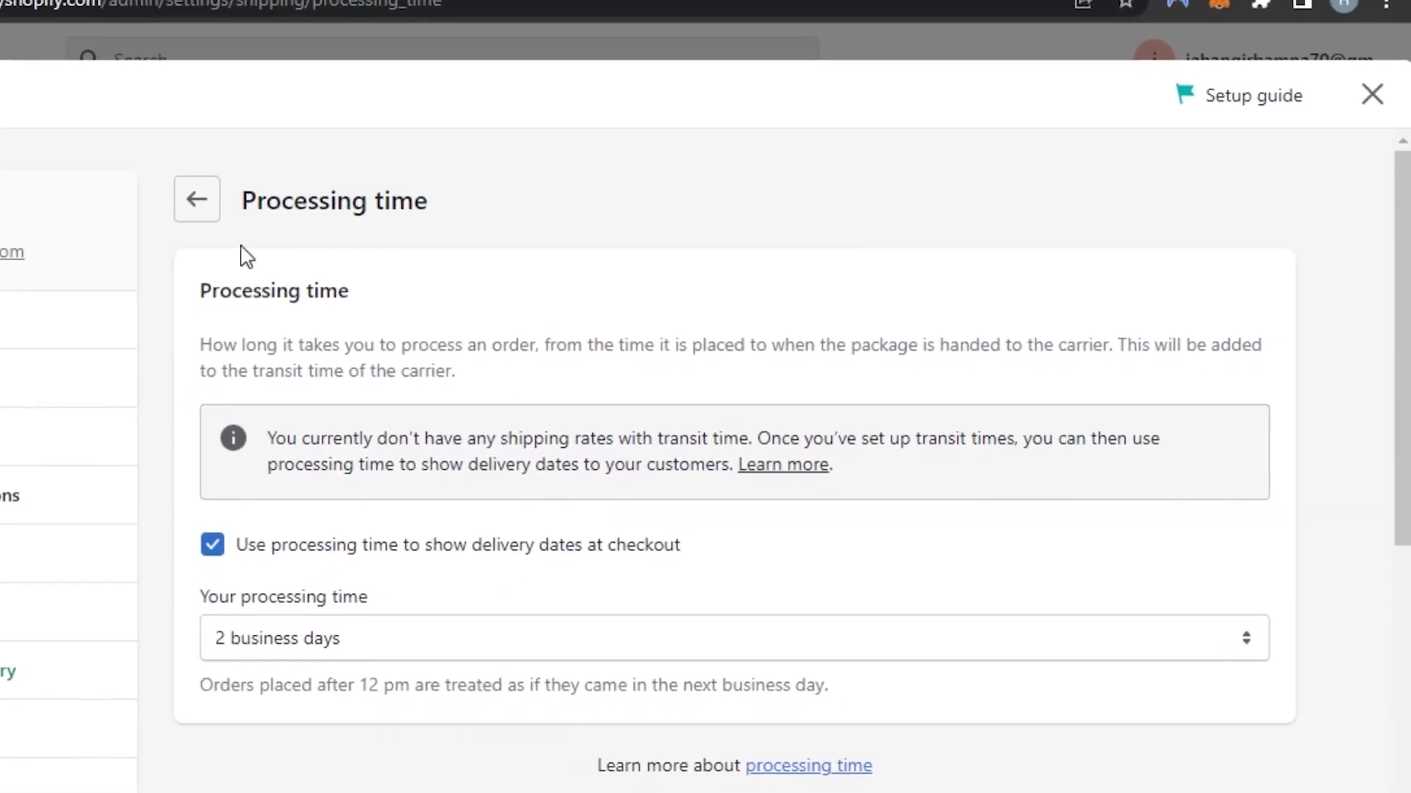
left_click(327, 207)
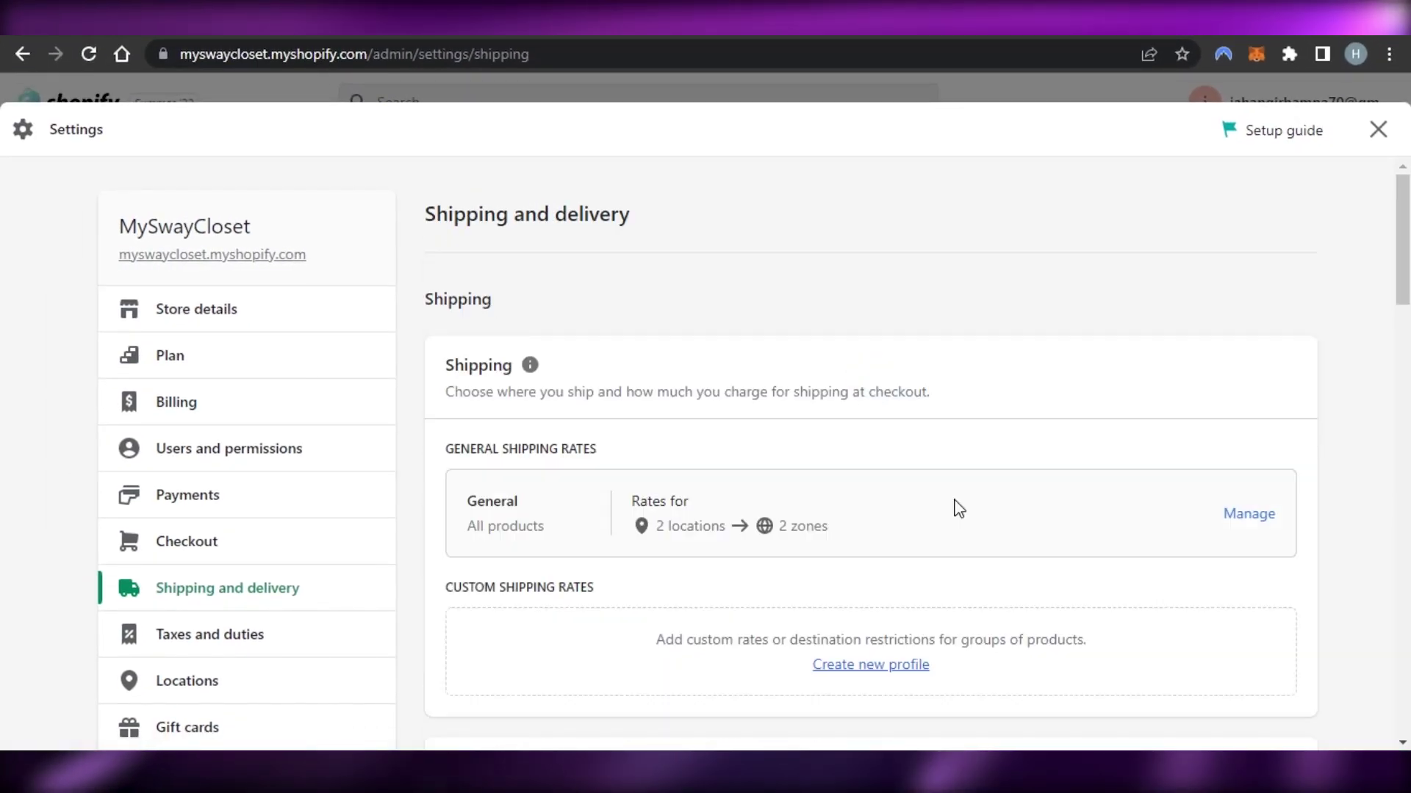
scroll(1027, 343, "down", 10)
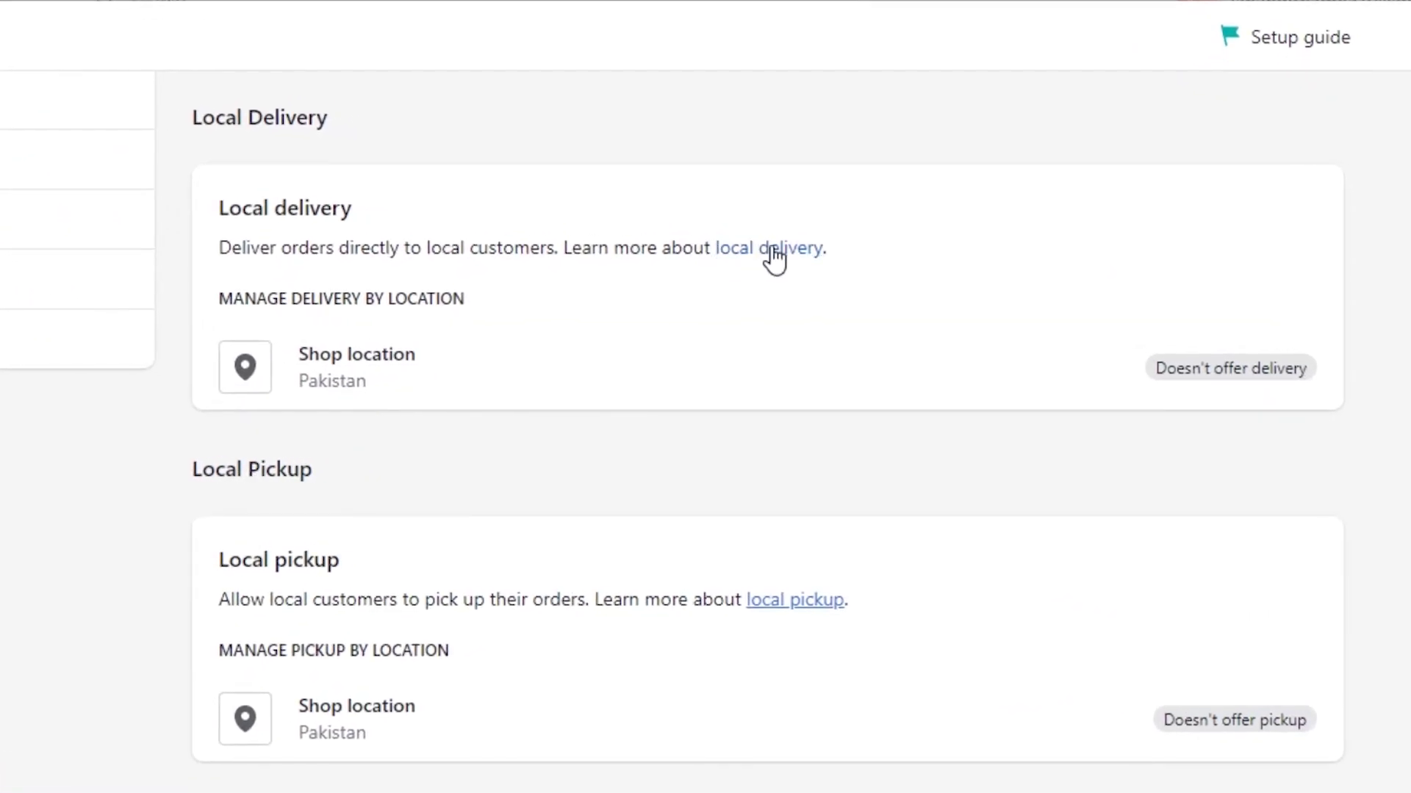
left_click(747, 251)
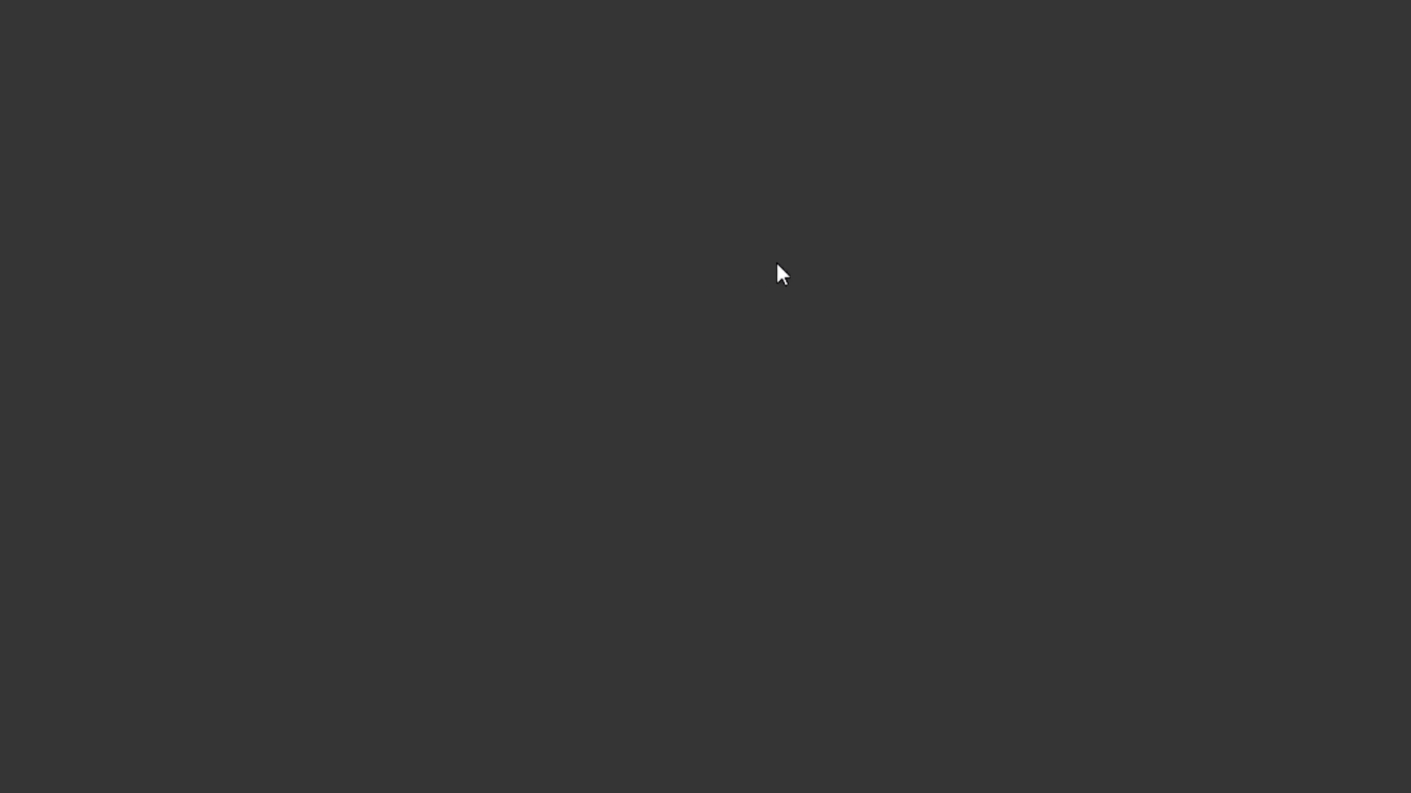
key("ctrl+w")
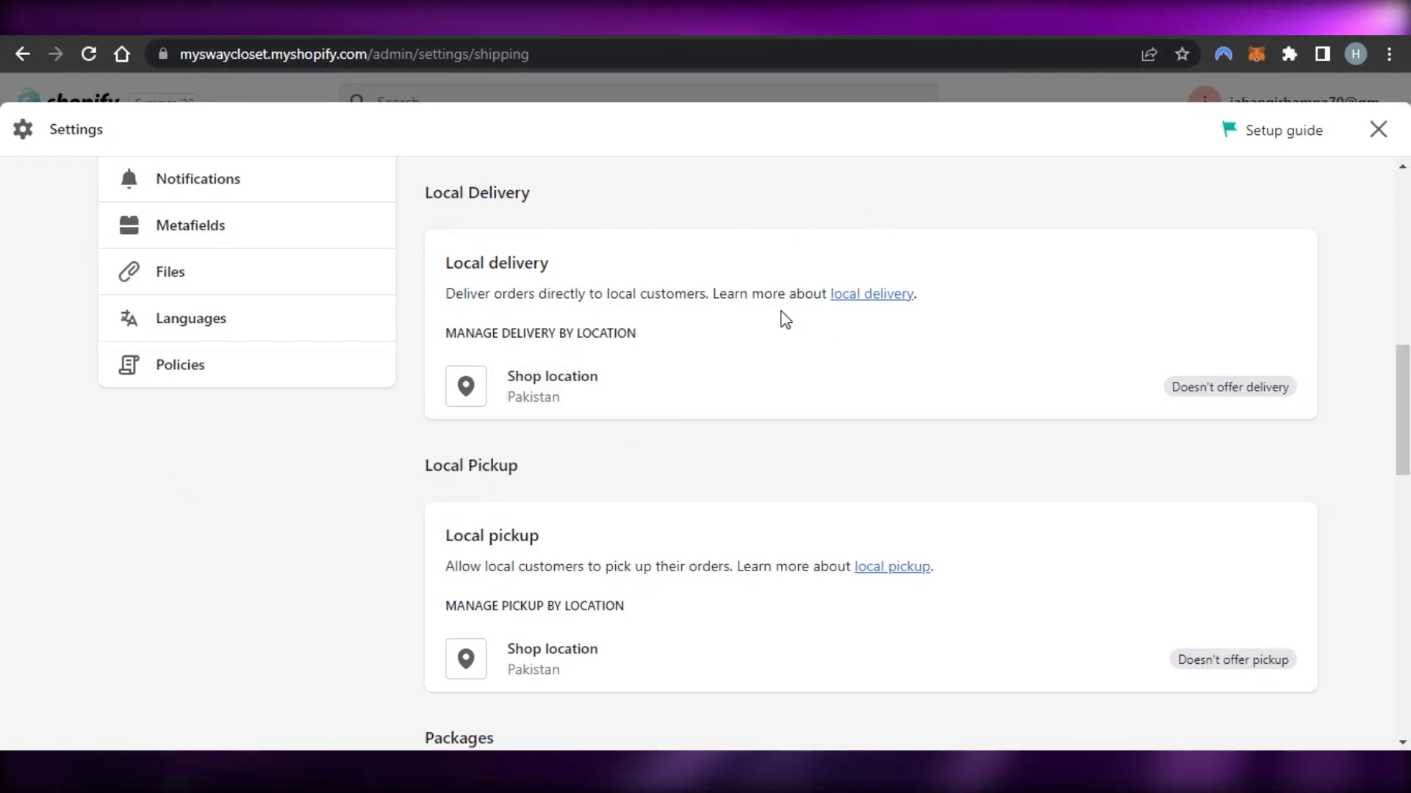
scroll(829, 331, "up", 10)
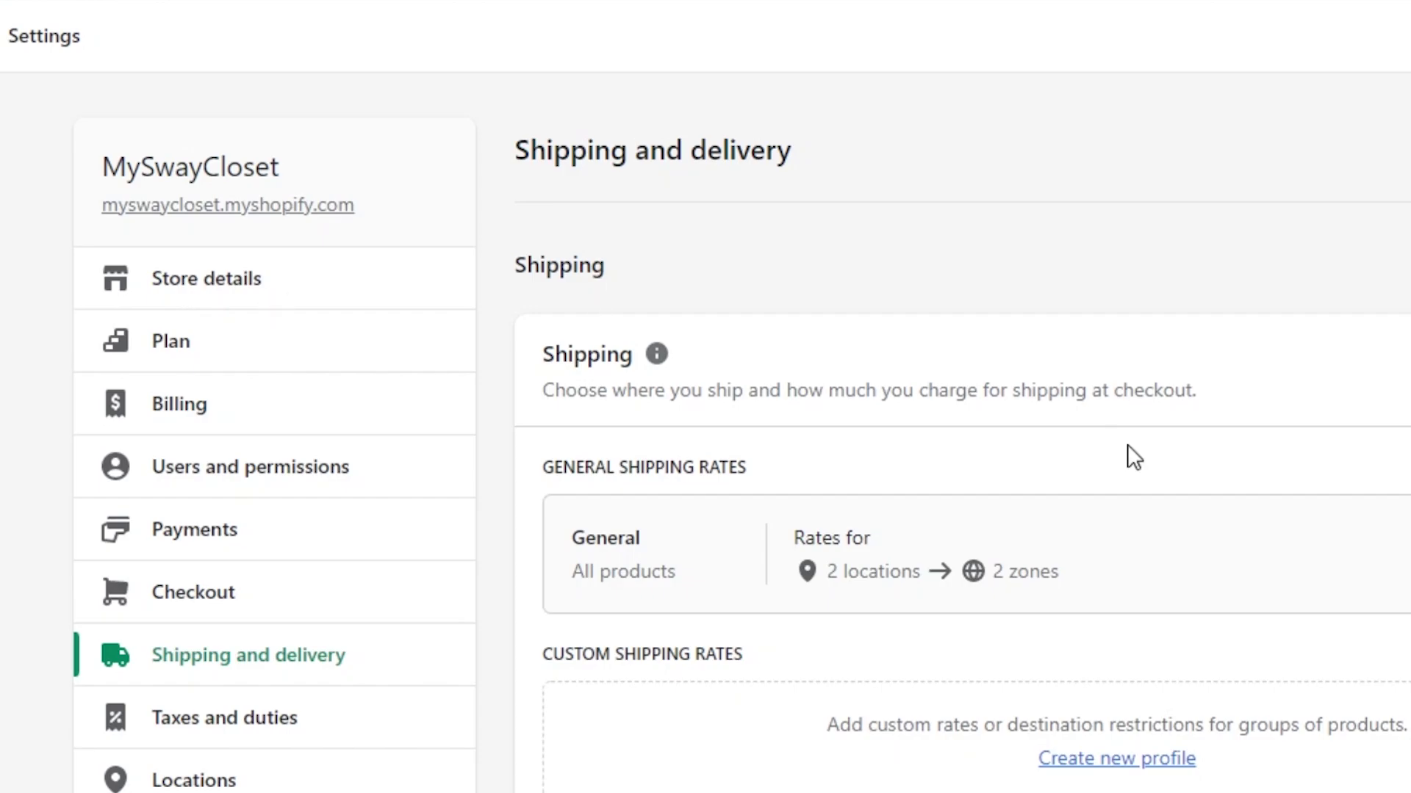
- Open the Shop location's local delivery settings and mark the location as offering local delivery
scroll(1072, 455, "down", 8)
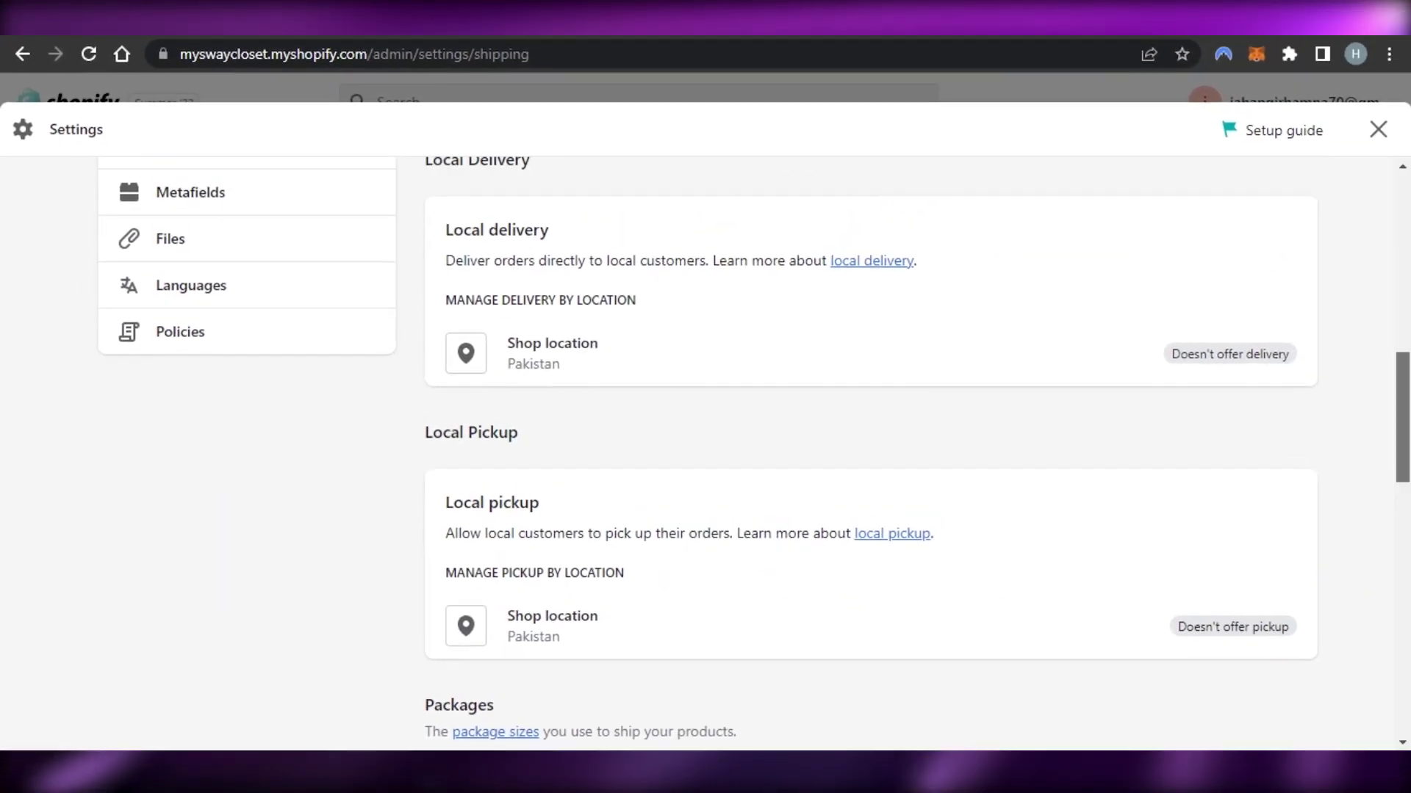
left_click(553, 346)
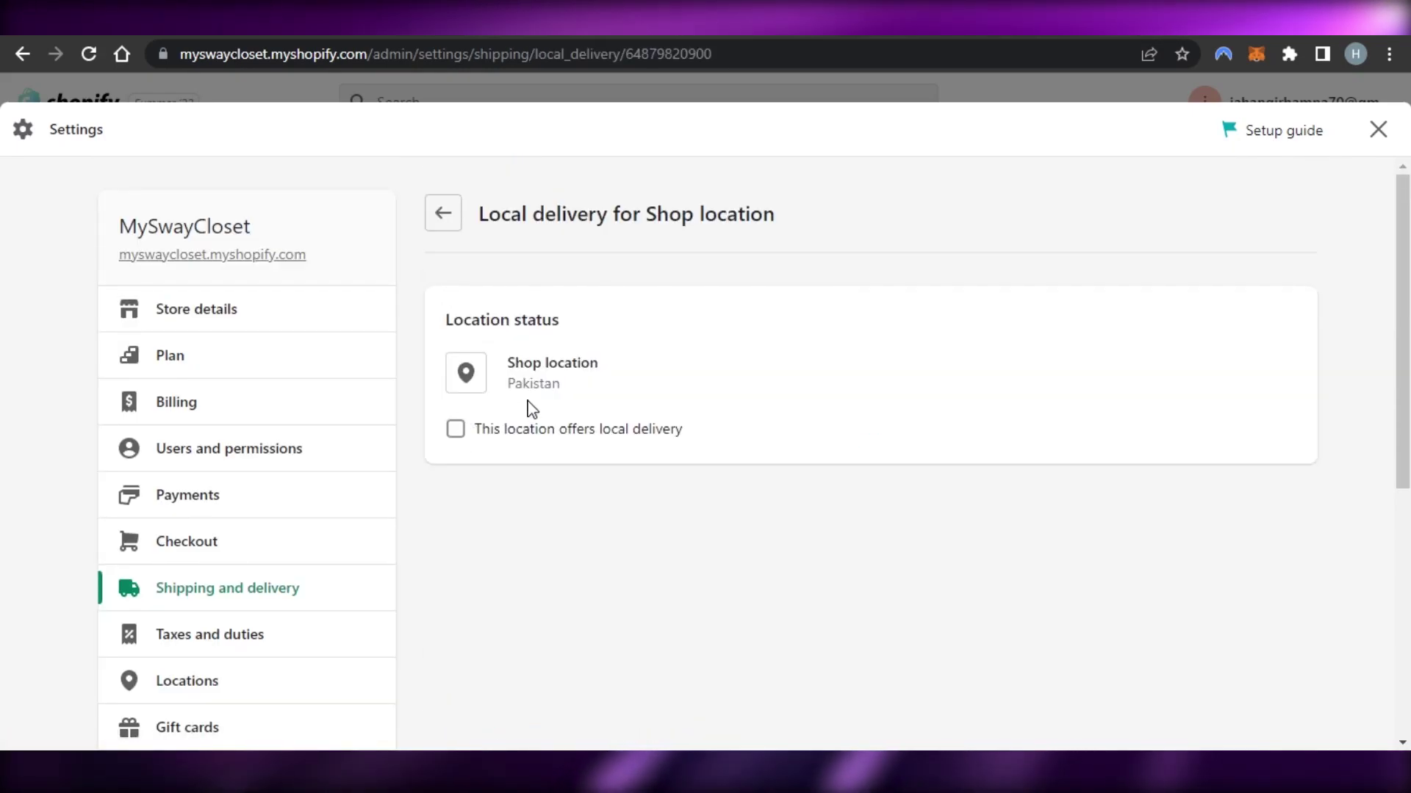
left_click(455, 430)
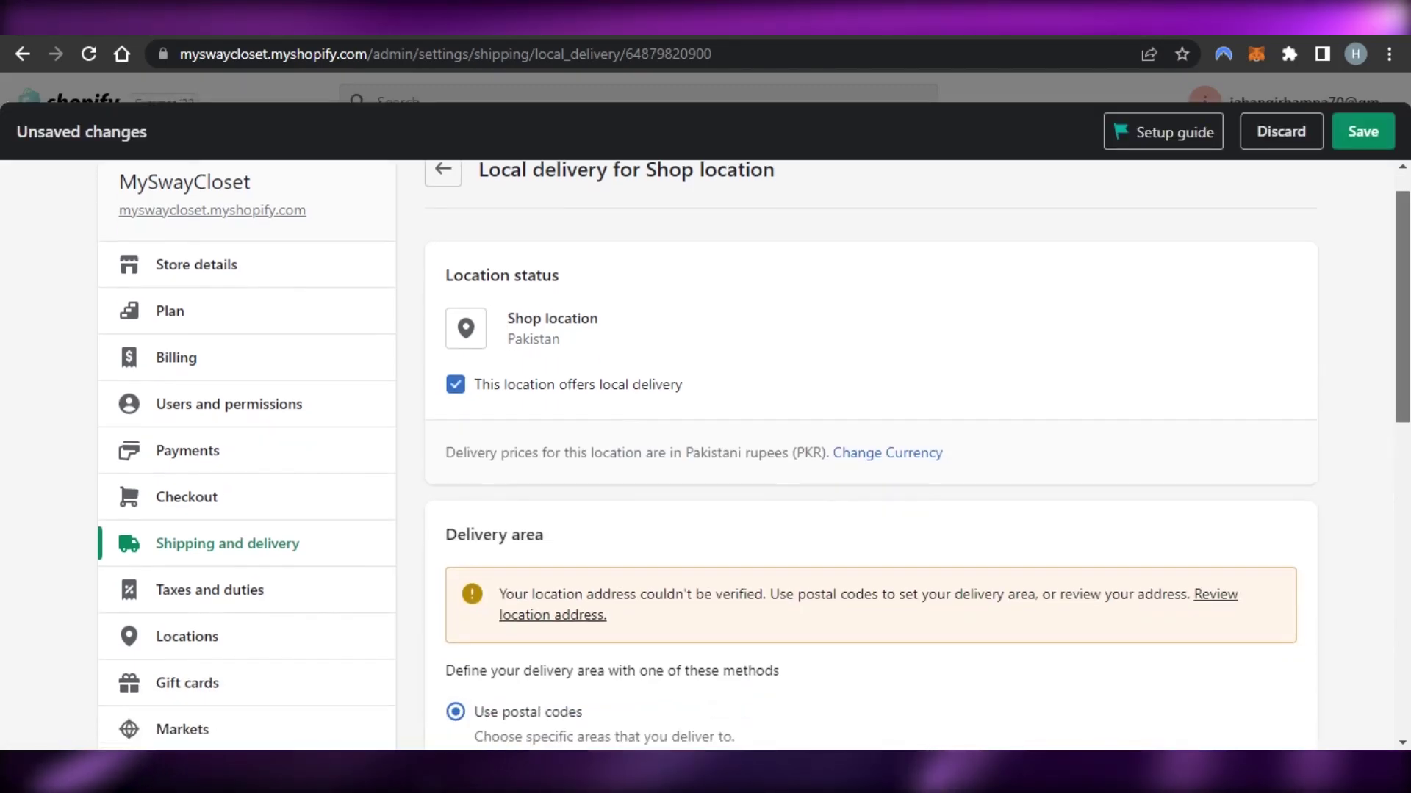
- Examine the Shop location's local delivery options, including delivery area, postal codes, minimum order price, delivery price and delivery information
scroll(870, 456, "down", 8)
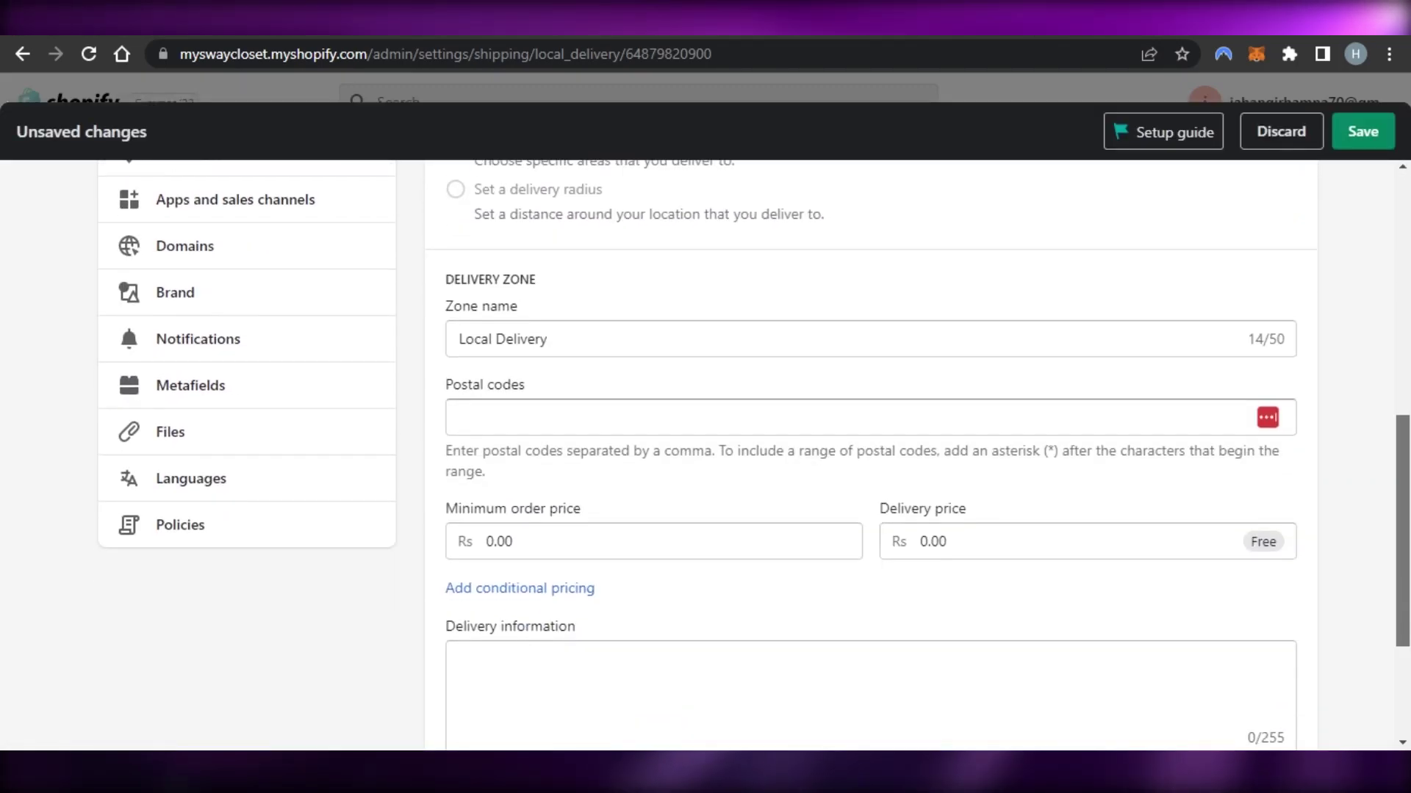
scroll(870, 456, "up", 3)
scroll(869, 455, "down", 5)
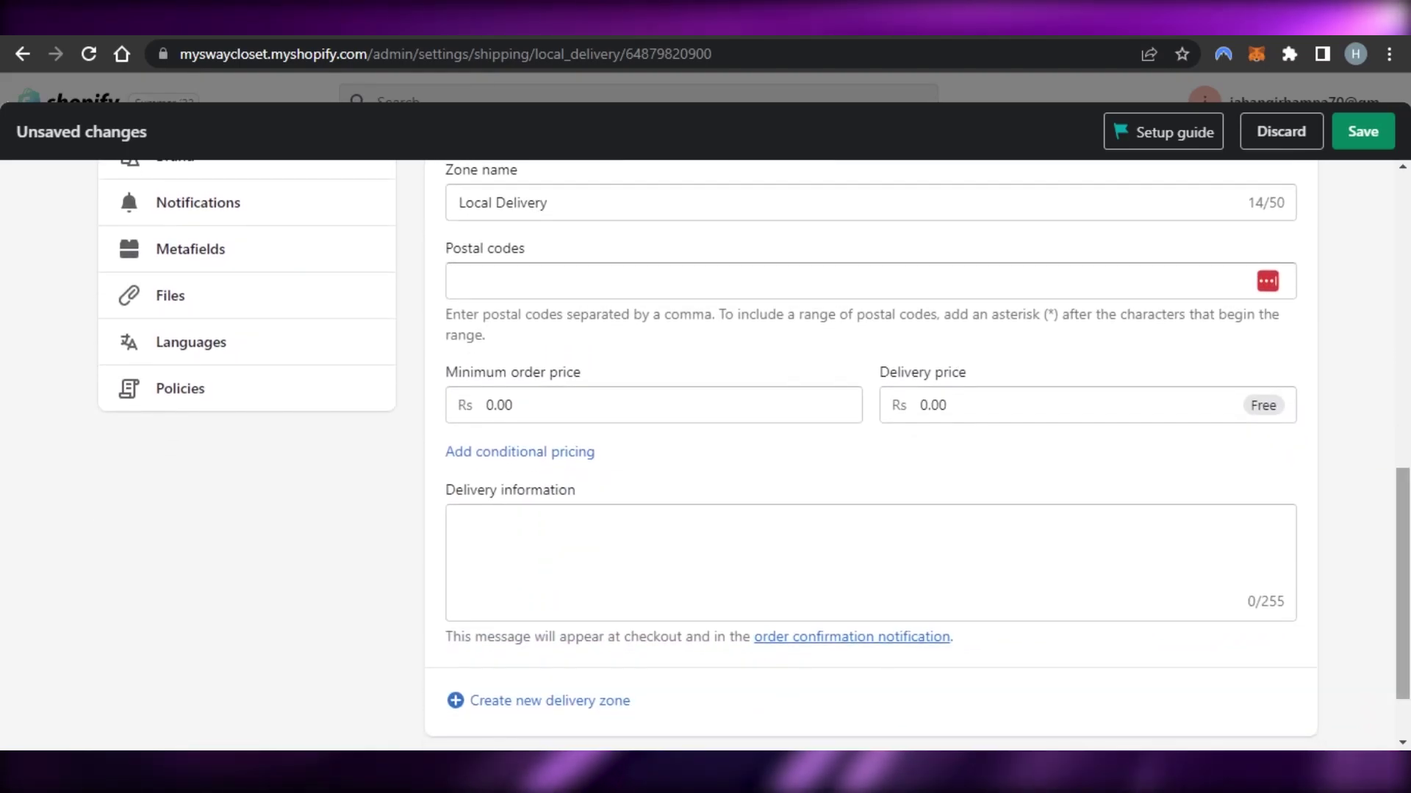
scroll(870, 455, "down", 1)
scroll(870, 456, "up", 3)
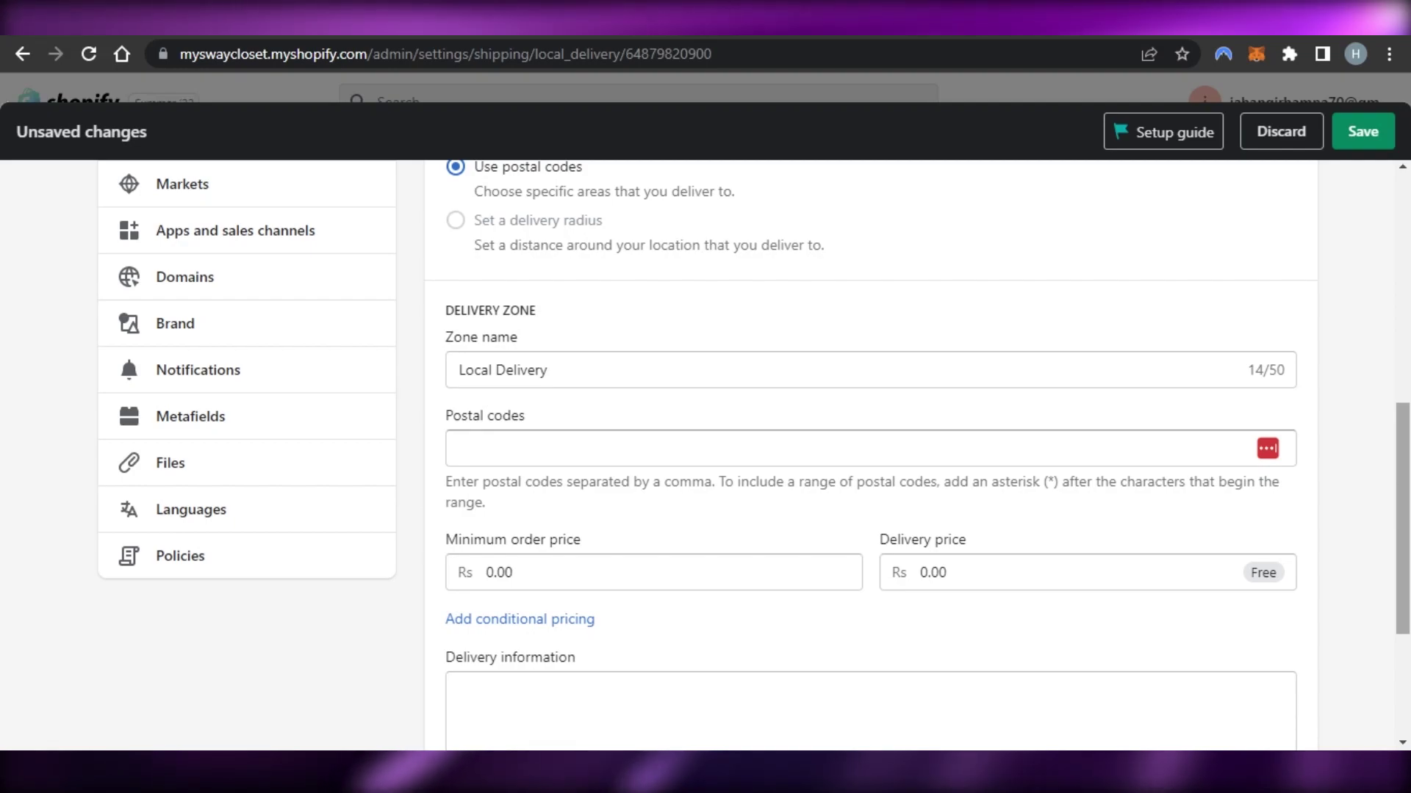
scroll(869, 455, "up", 1)
scroll(870, 455, "down", 2)
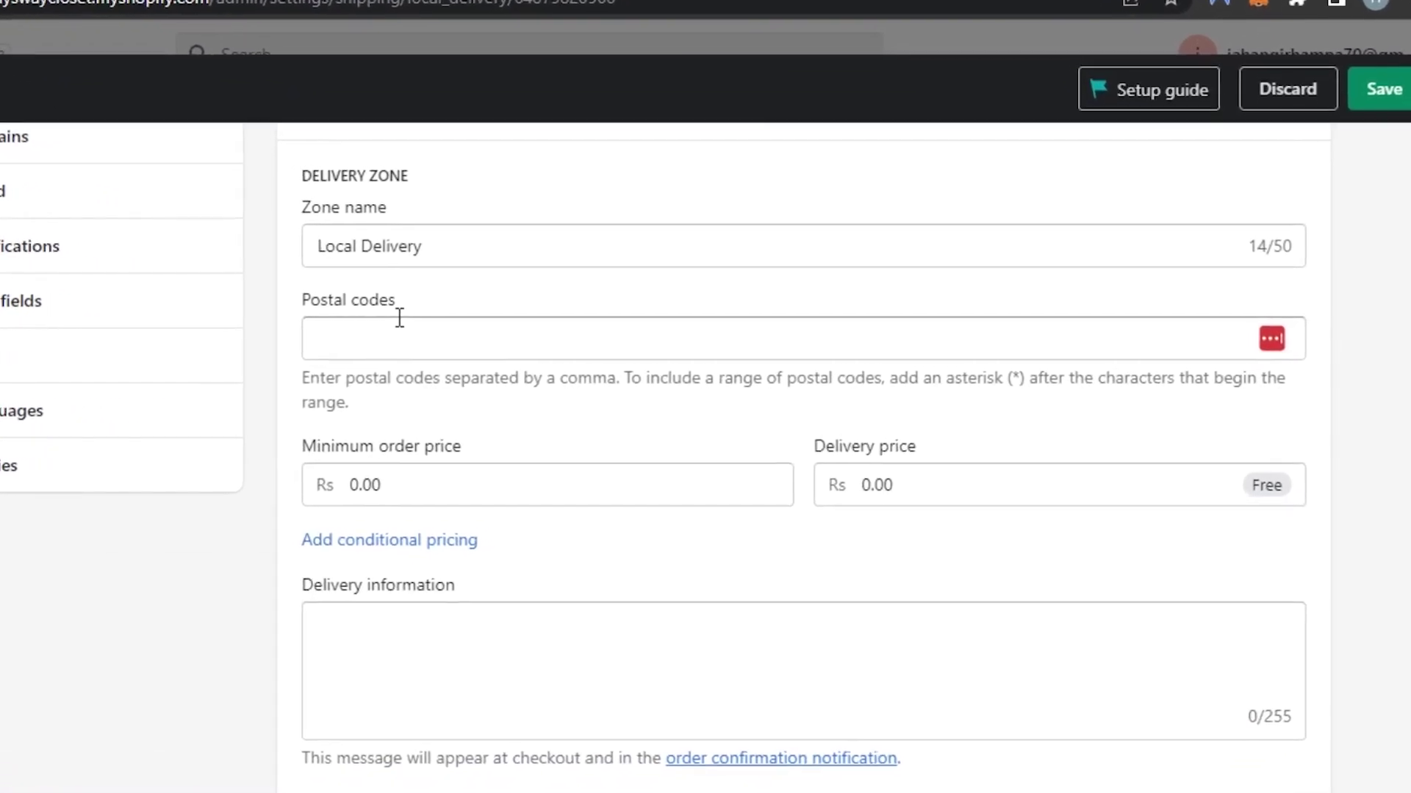
left_click(459, 340)
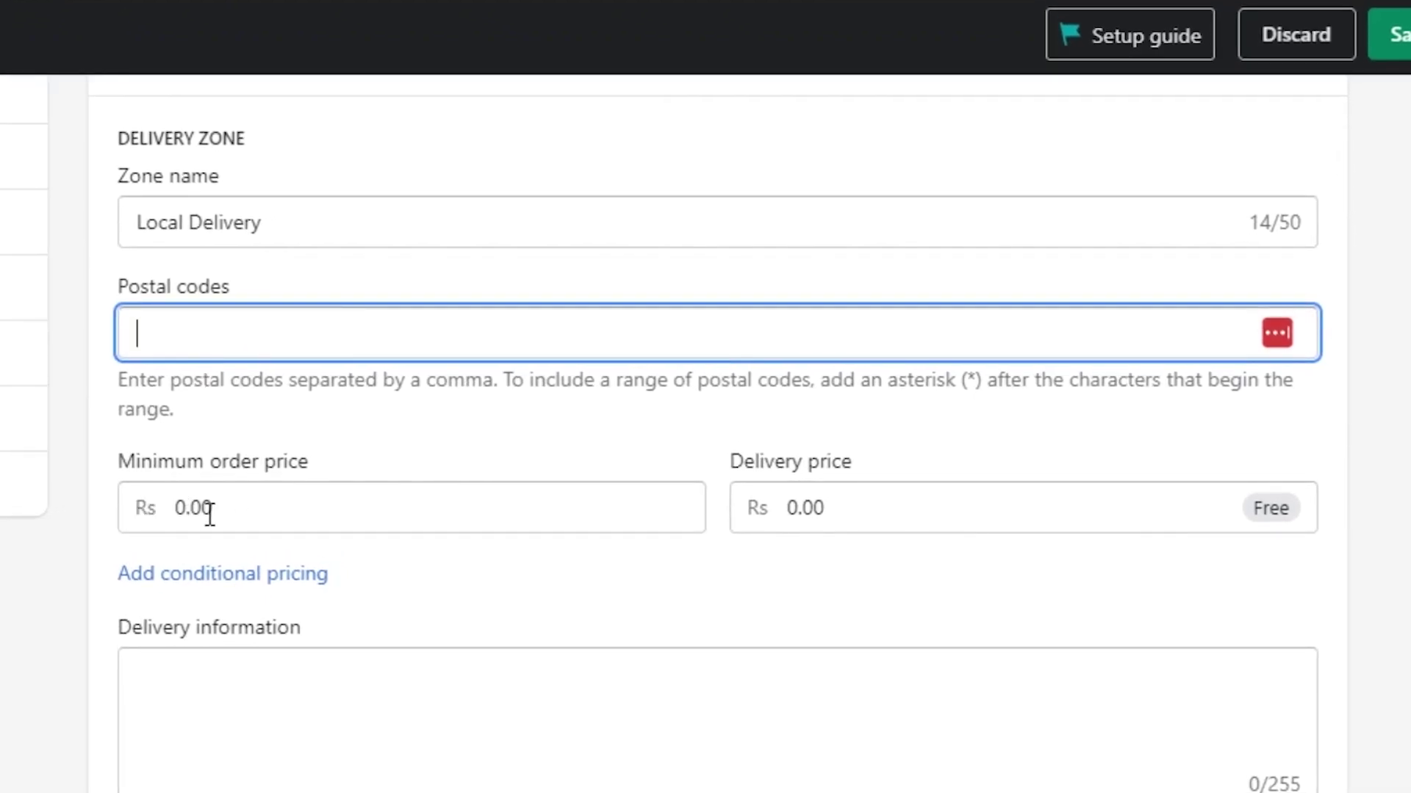
left_click(564, 449)
scroll(564, 487, "down", 2)
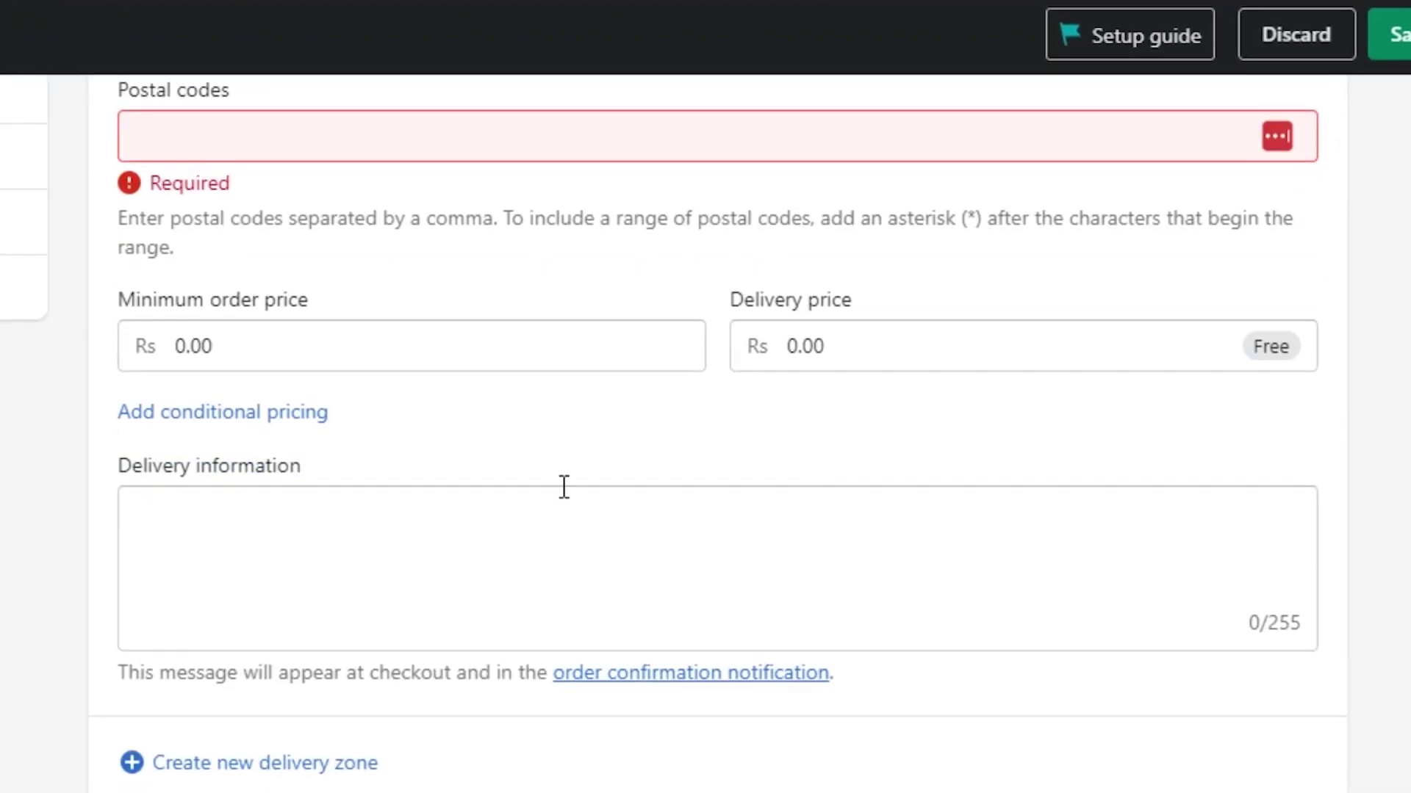
scroll(717, 433, "up", 10)
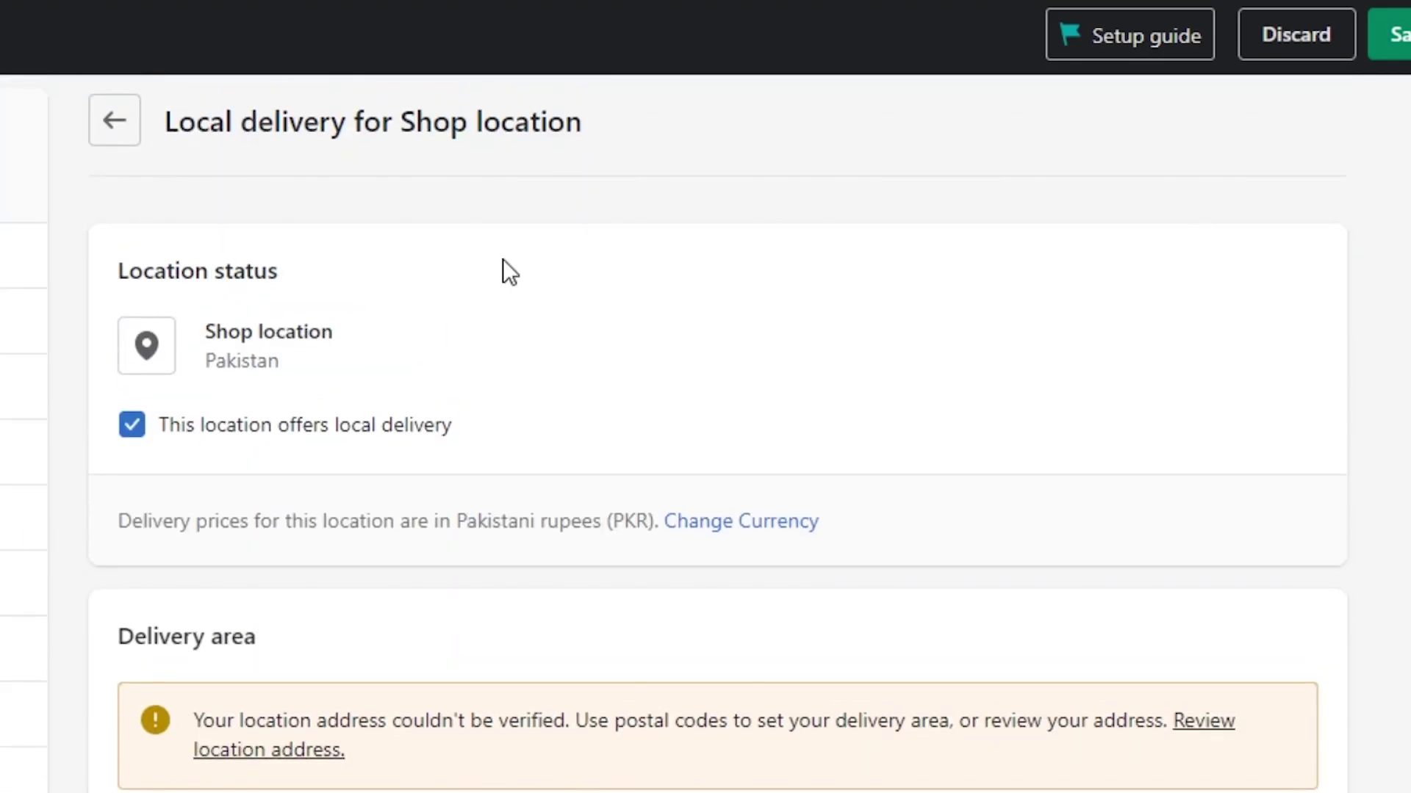
- Turn off local delivery for the Shop location and return to the Shipping and delivery overview
left_click(133, 426)
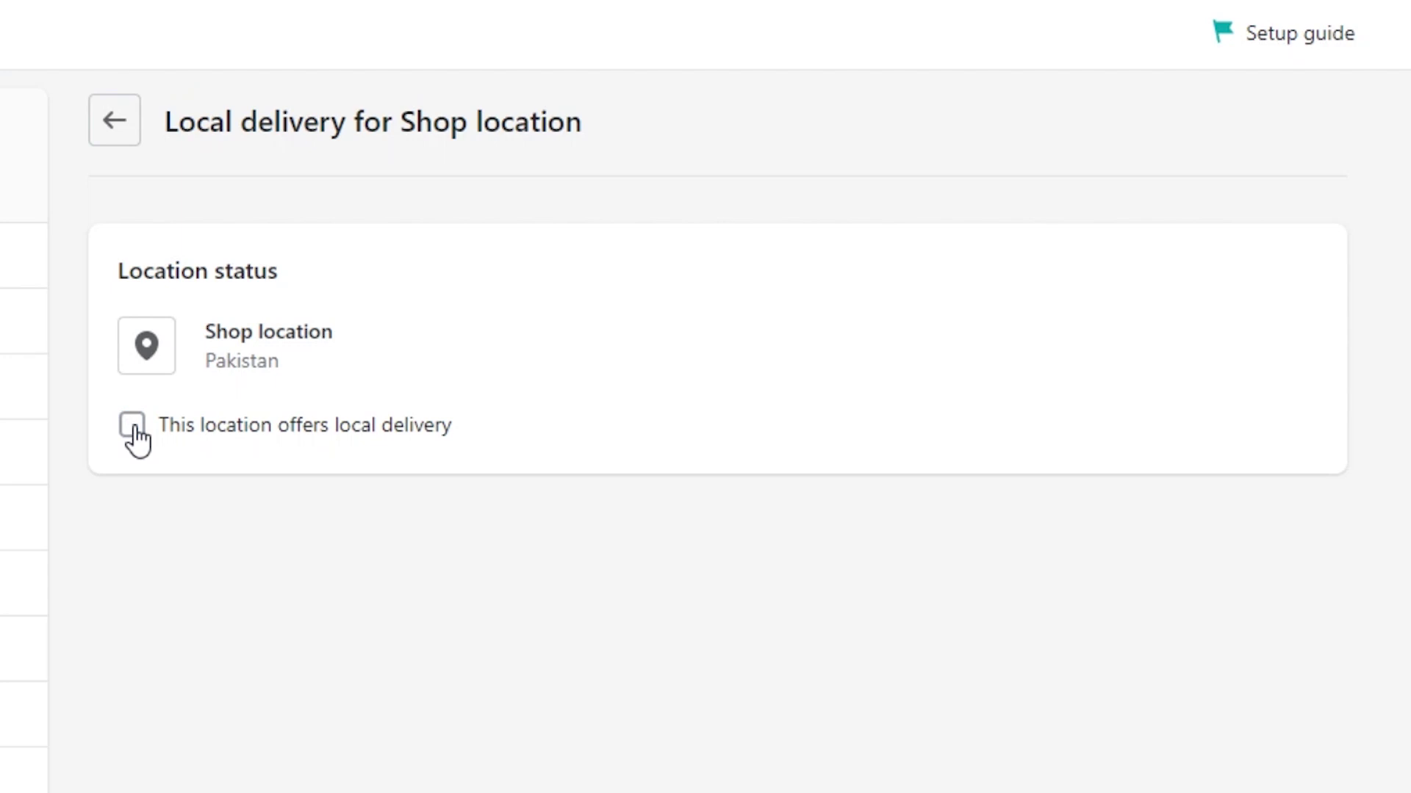
left_click(133, 426)
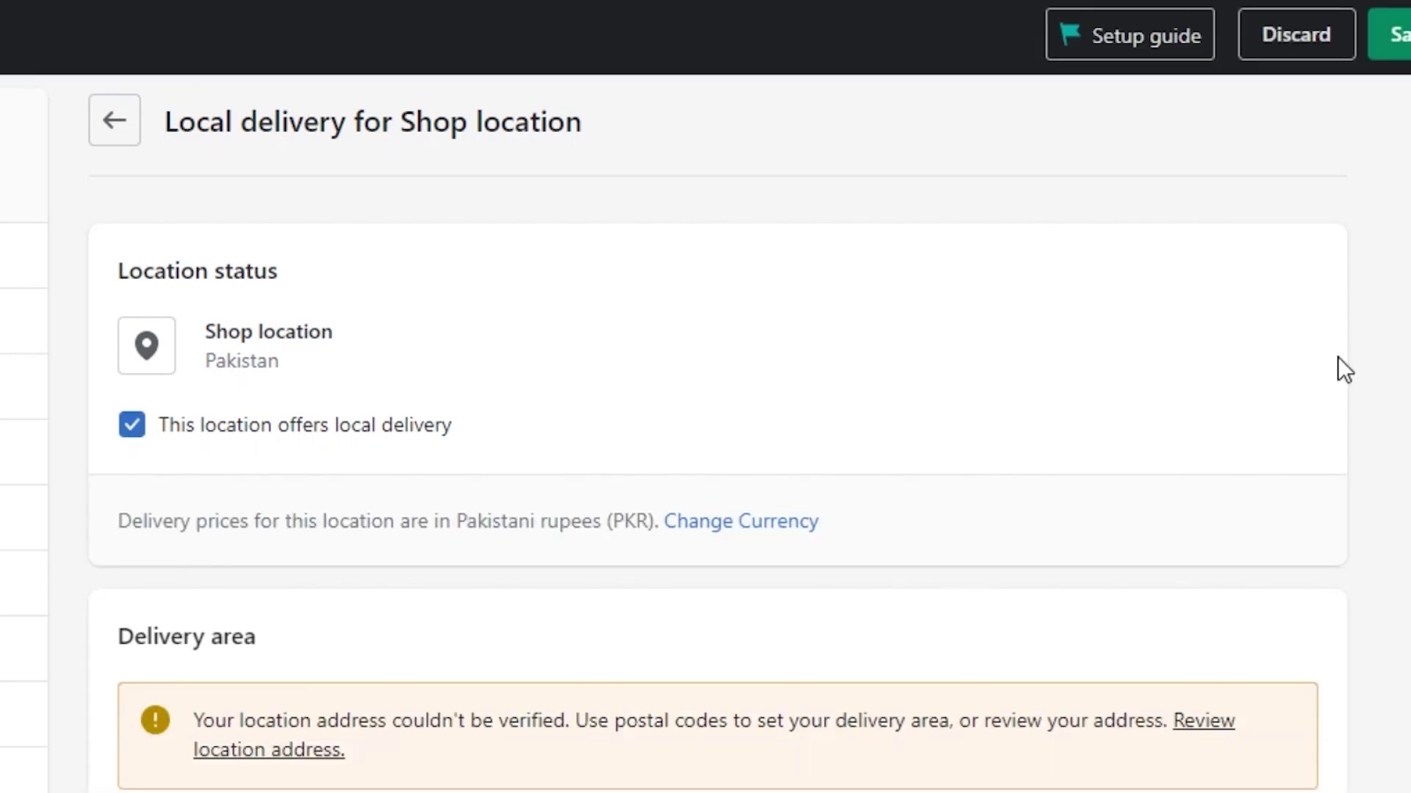
scroll(717, 433, "down", 7)
scroll(717, 433, "up", 8)
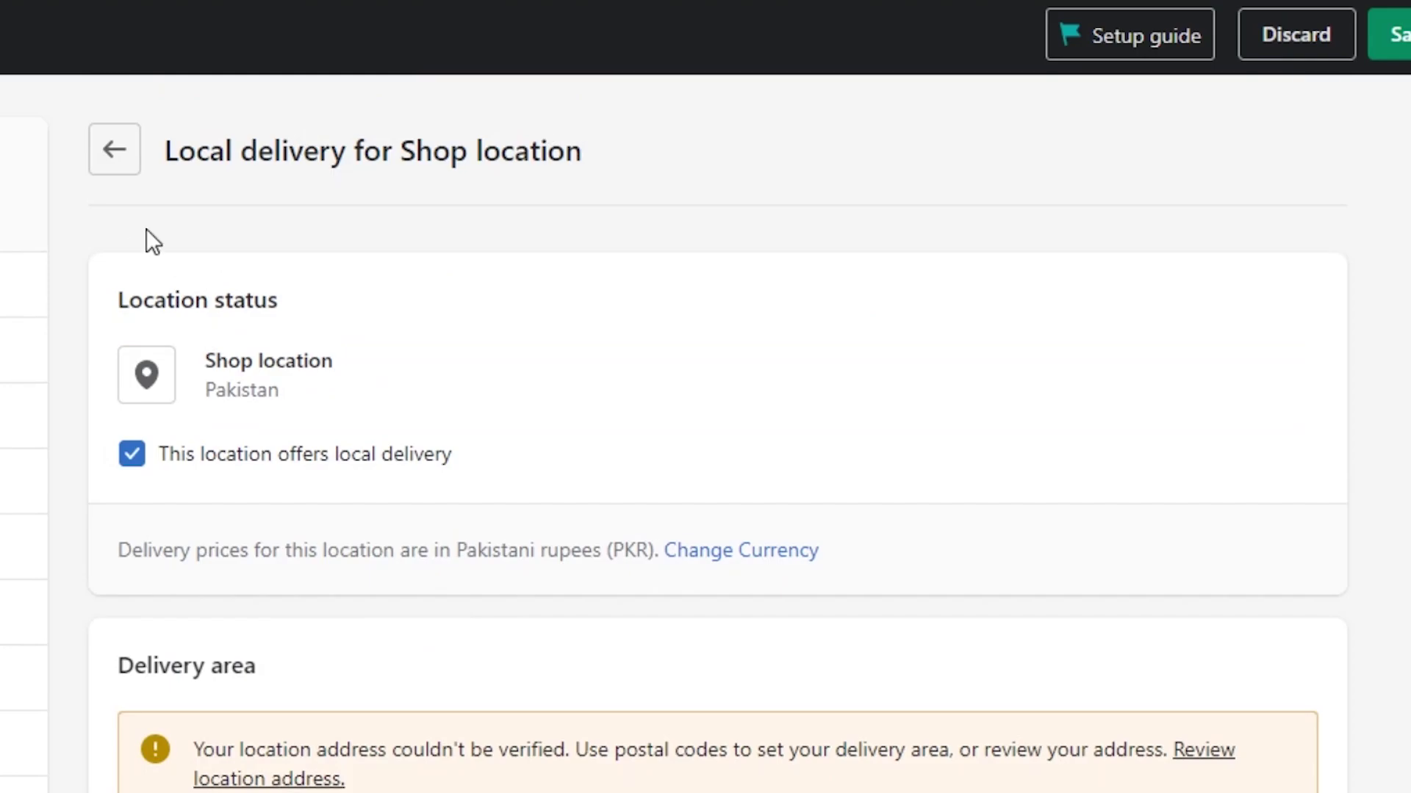
left_click(132, 456)
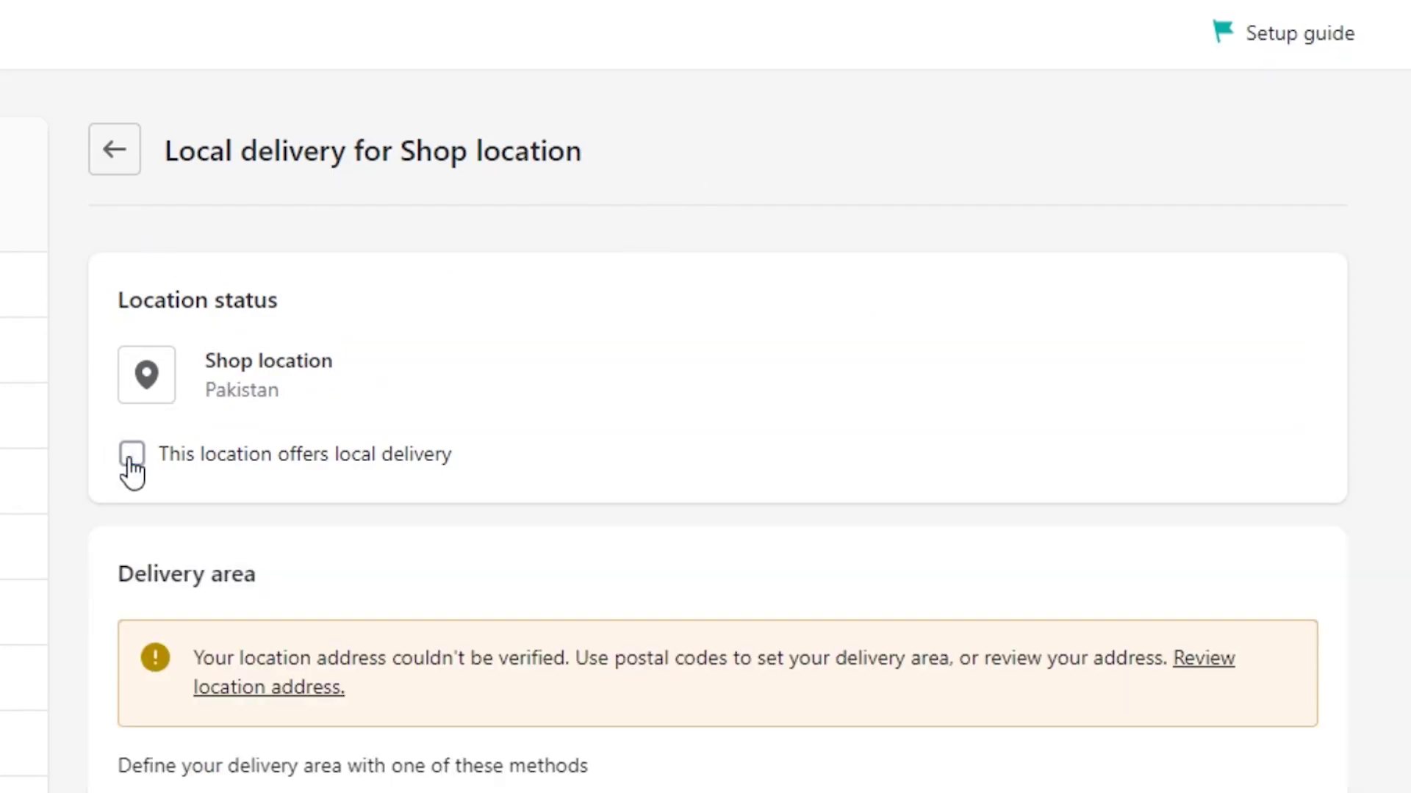
left_click(136, 166)
- Open the Shop location's local pickup settings and mark the location as offering local pickup
scroll(132, 148, "down", 10)
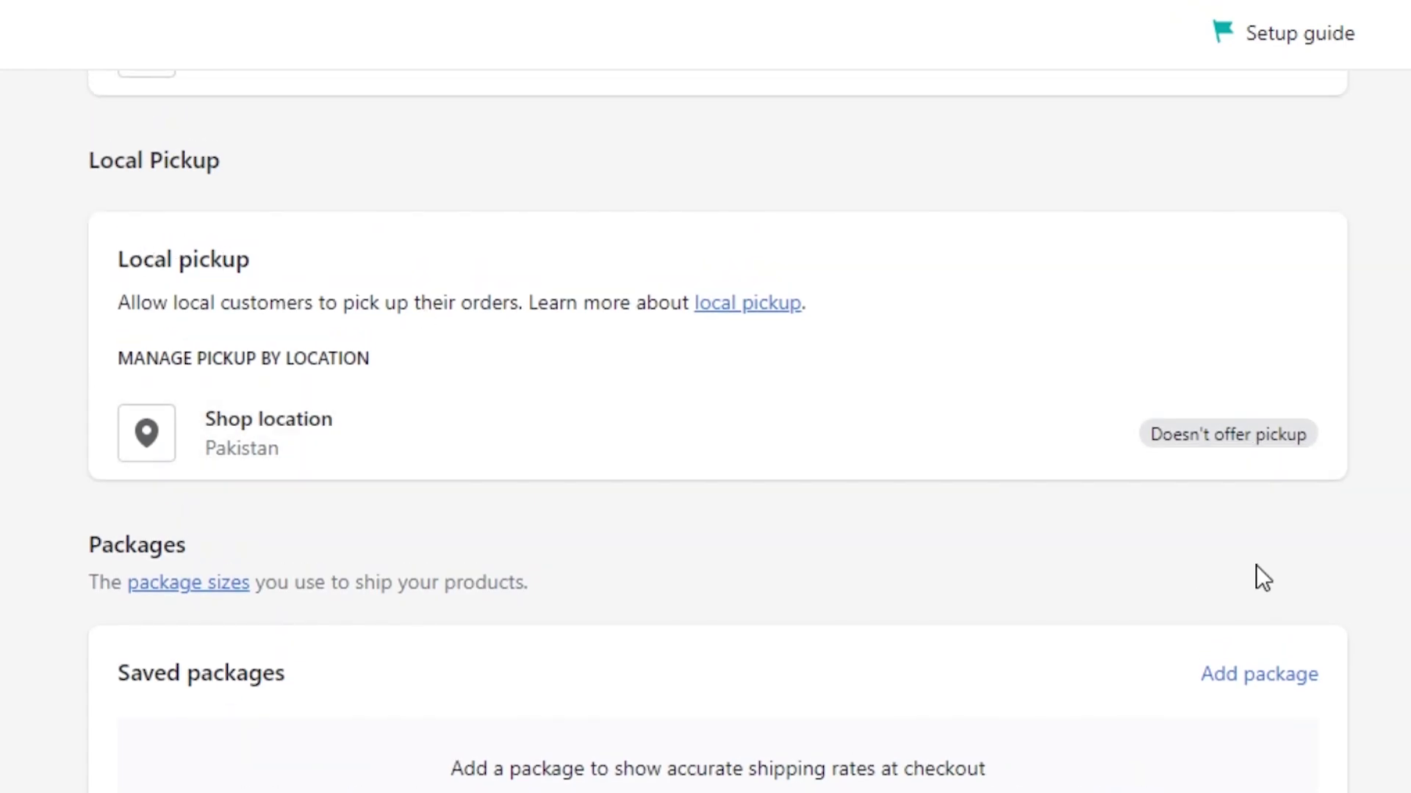
scroll(706, 426, "up", 3)
scroll(744, 617, "up", 1)
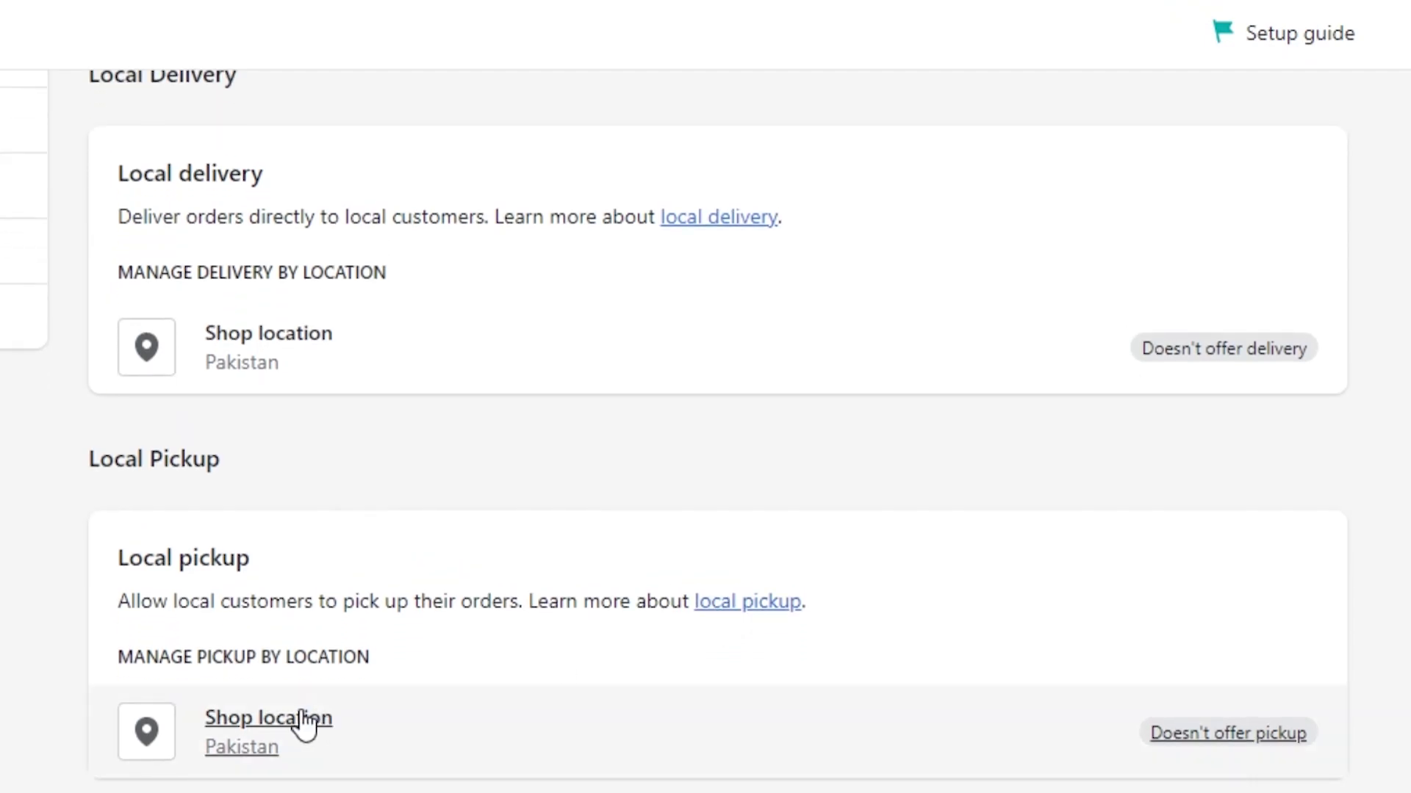
left_click(215, 731)
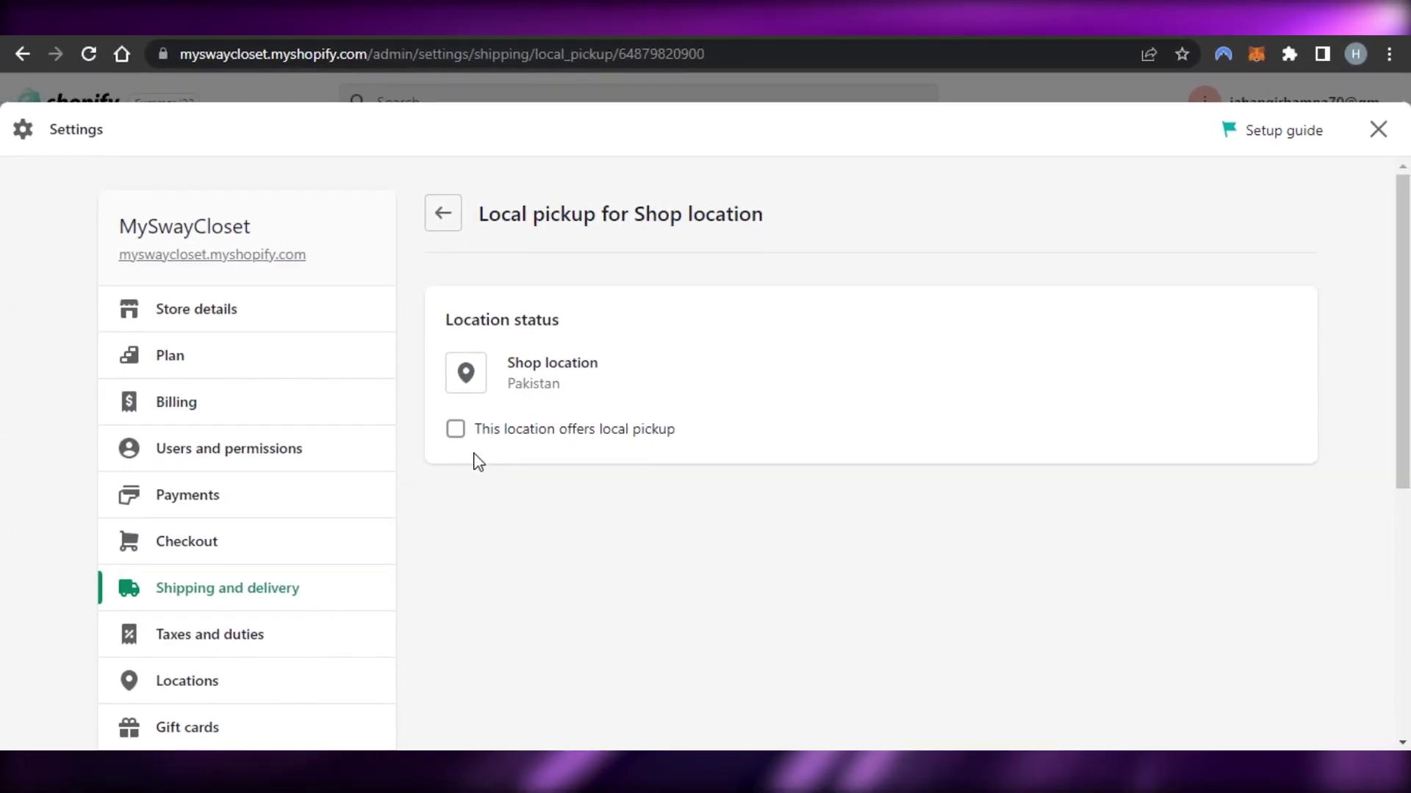
left_click(455, 429)
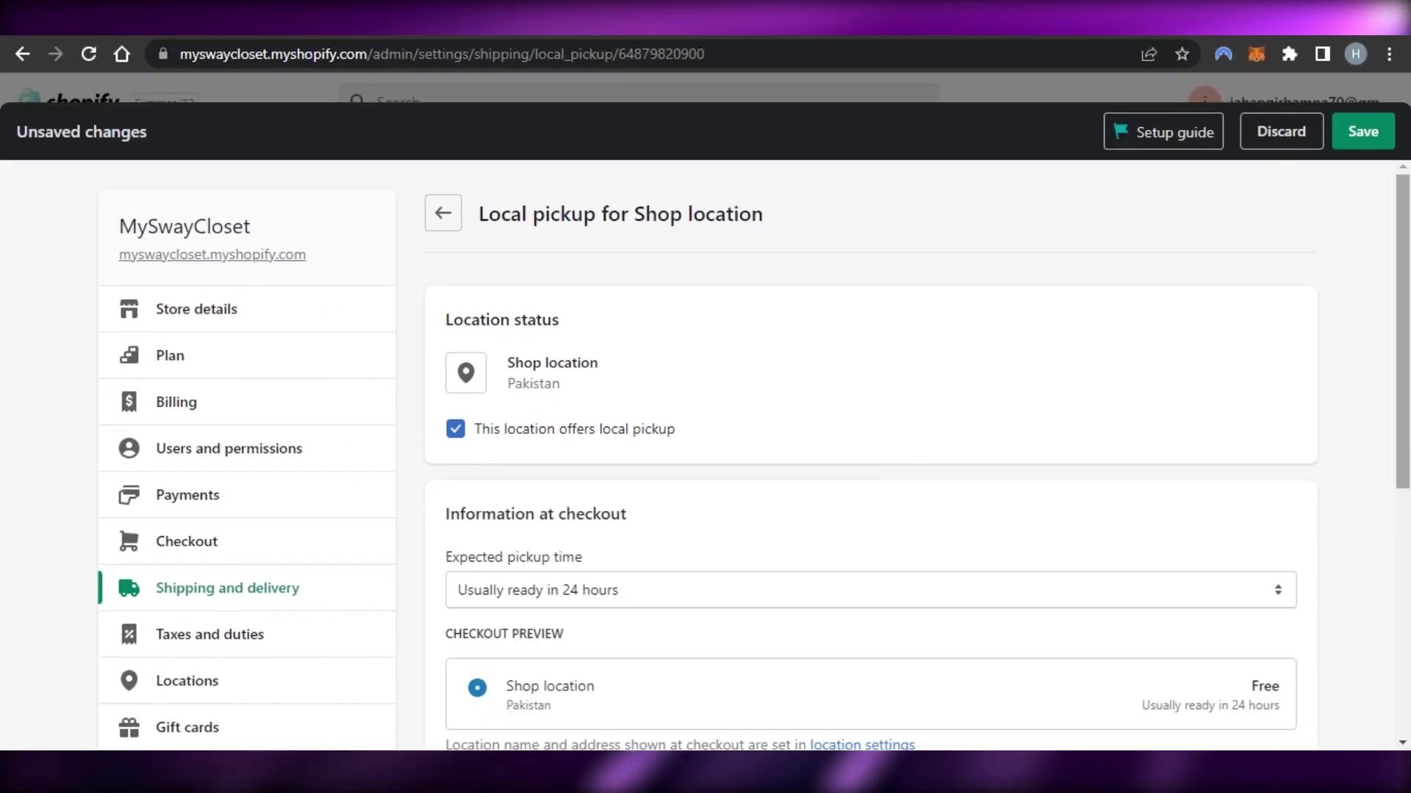
- Set the expected pickup time to Usually ready in 24 hours and review the pickup instructions for the order-ready notification
scroll(1114, 434, "down", 2)
scroll(852, 403, "down", 3)
scroll(852, 403, "up", 2)
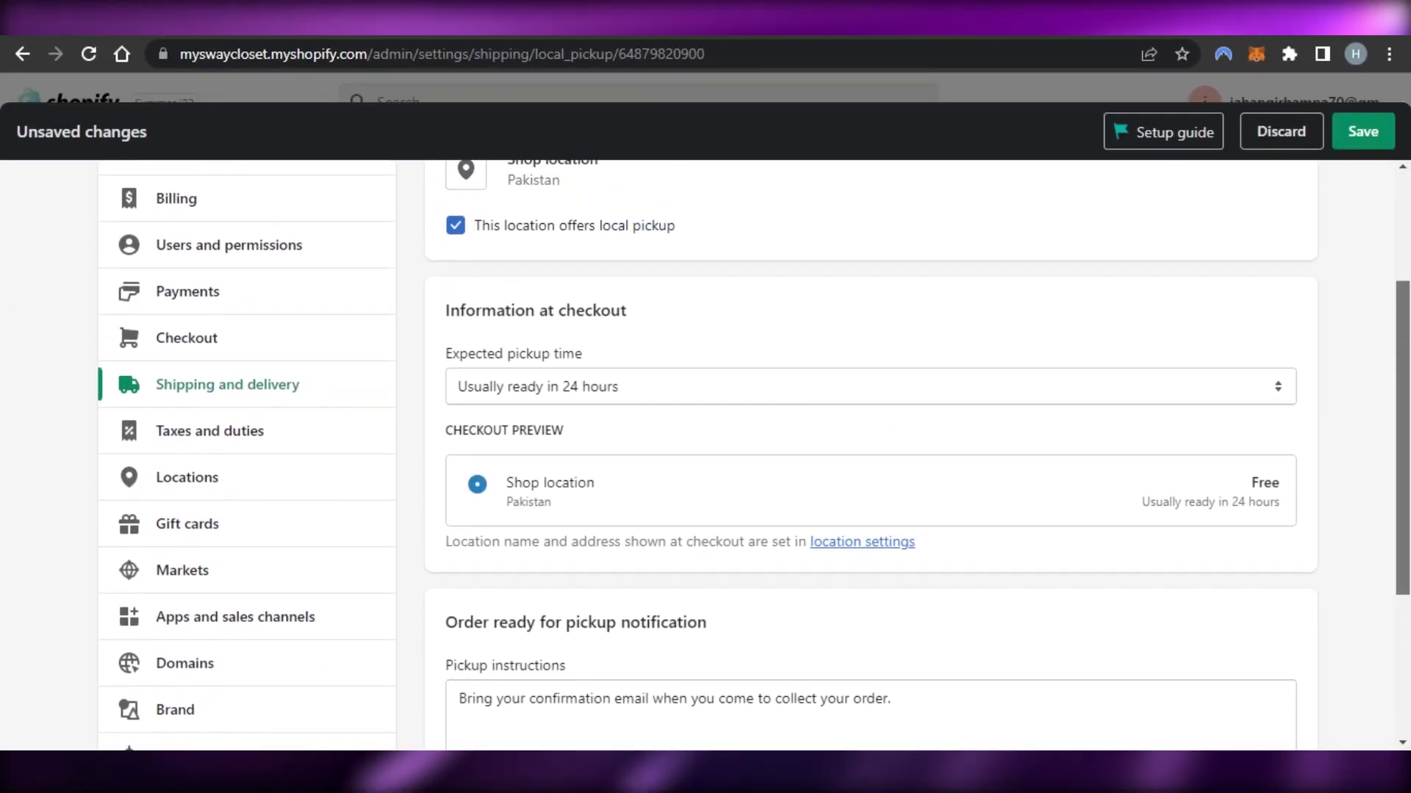
left_click(655, 388)
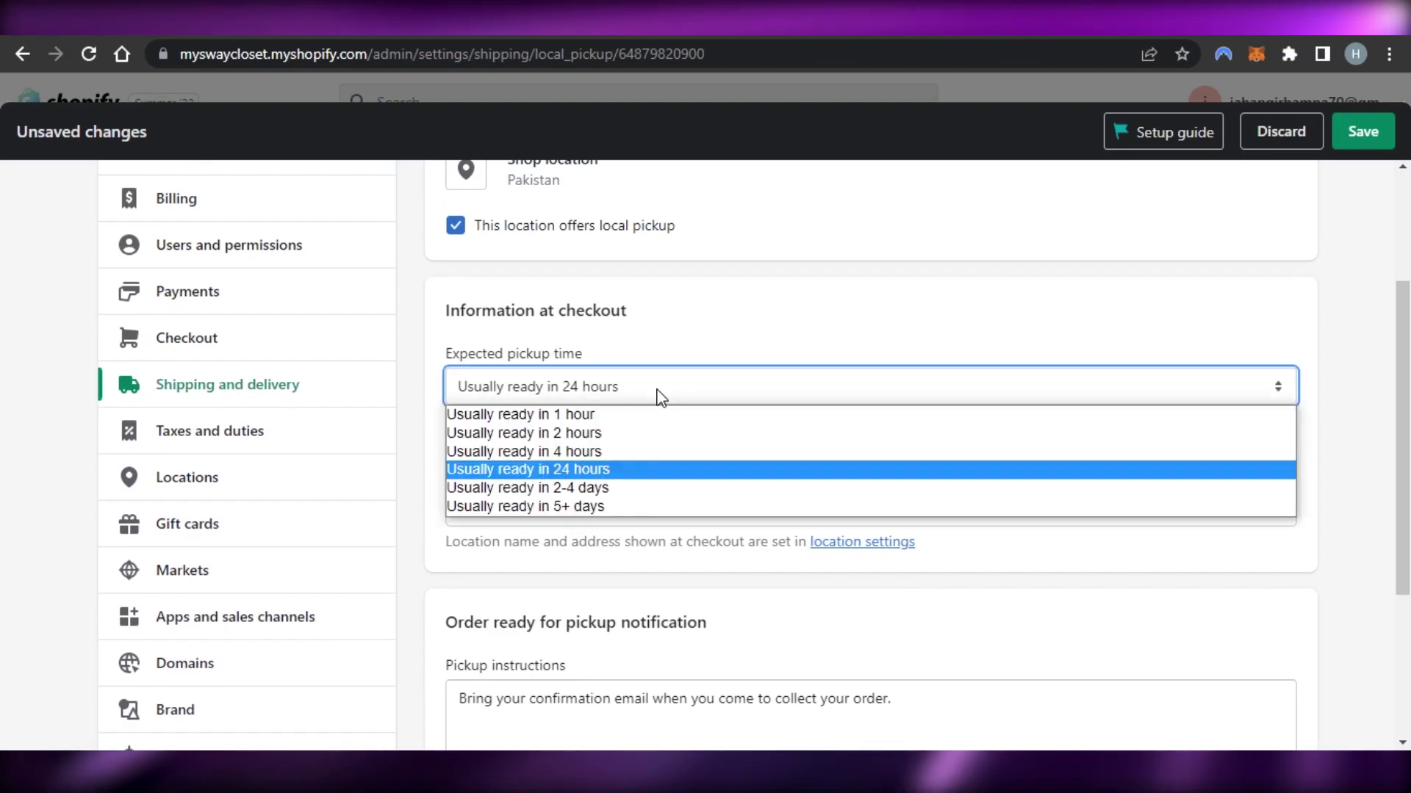
left_click(518, 471)
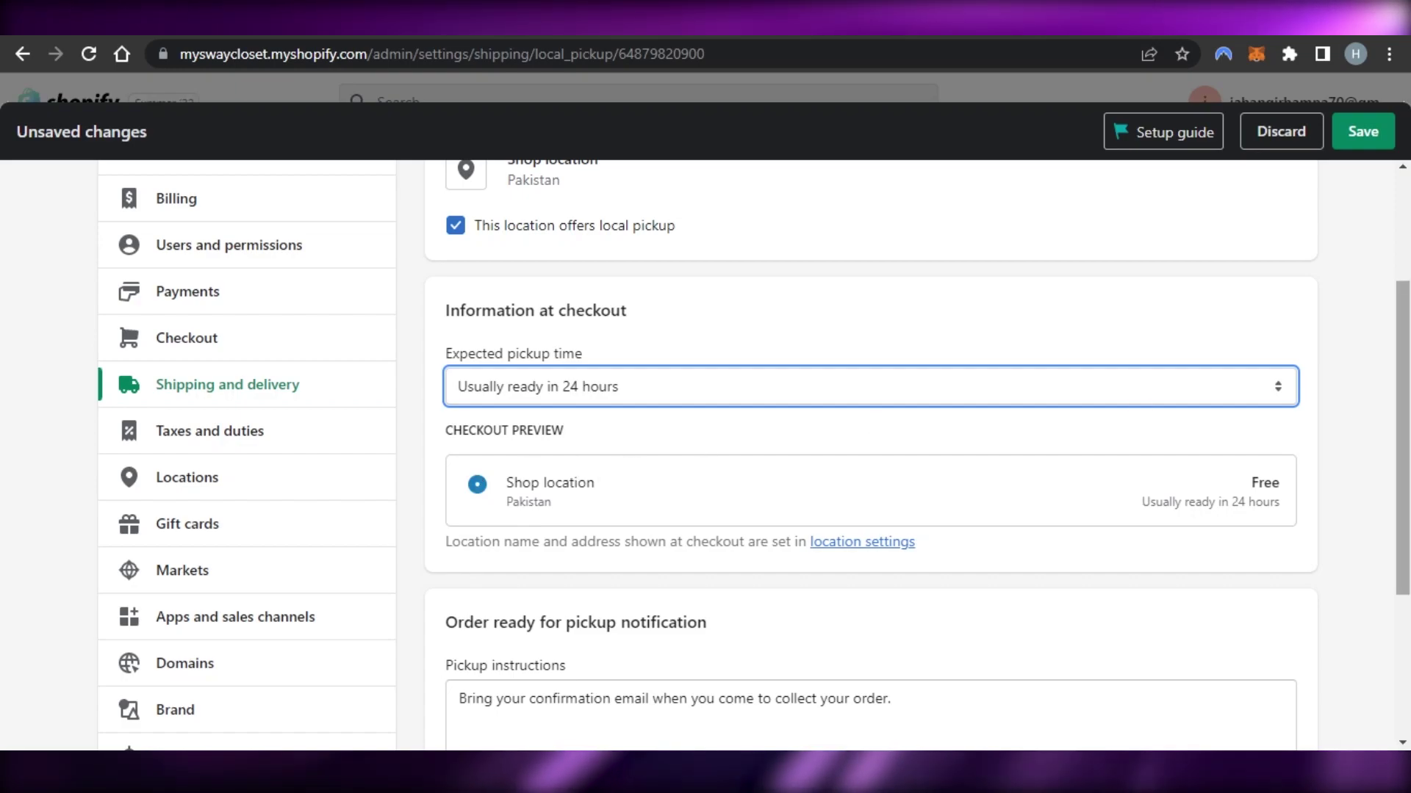
scroll(1281, 518, "down", 1)
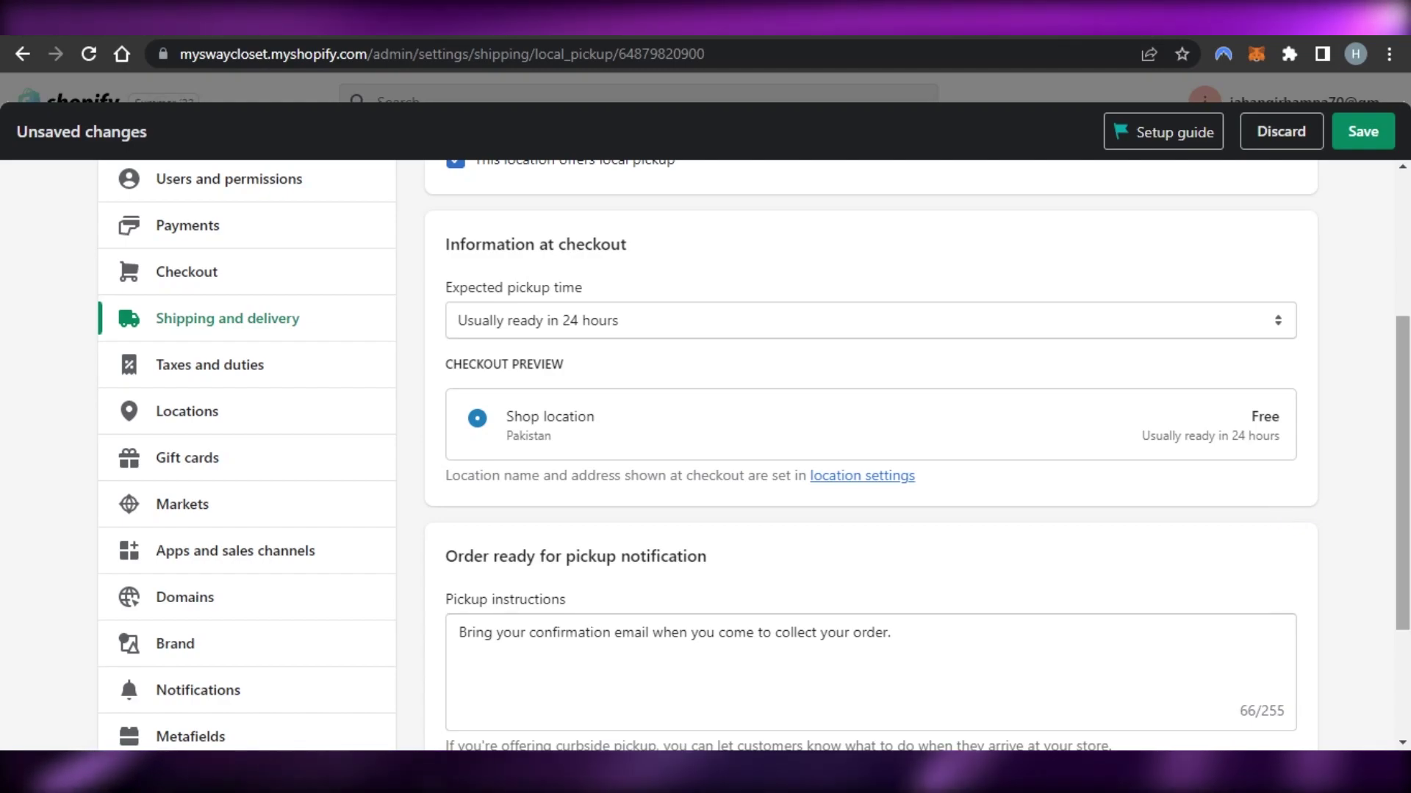
scroll(665, 514, "down", 1)
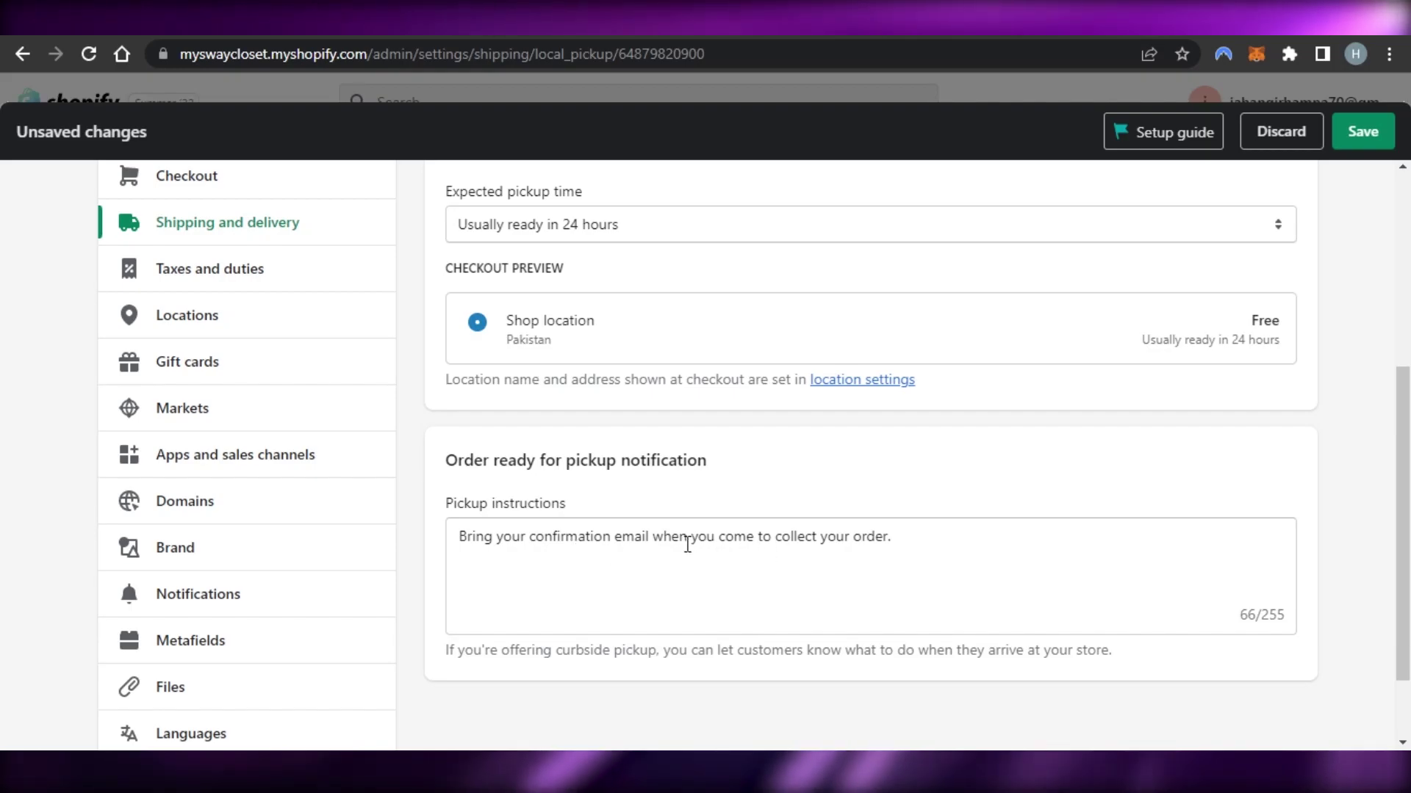
scroll(1039, 553, "up", 1)
scroll(822, 539, "down", 2)
left_click(931, 447)
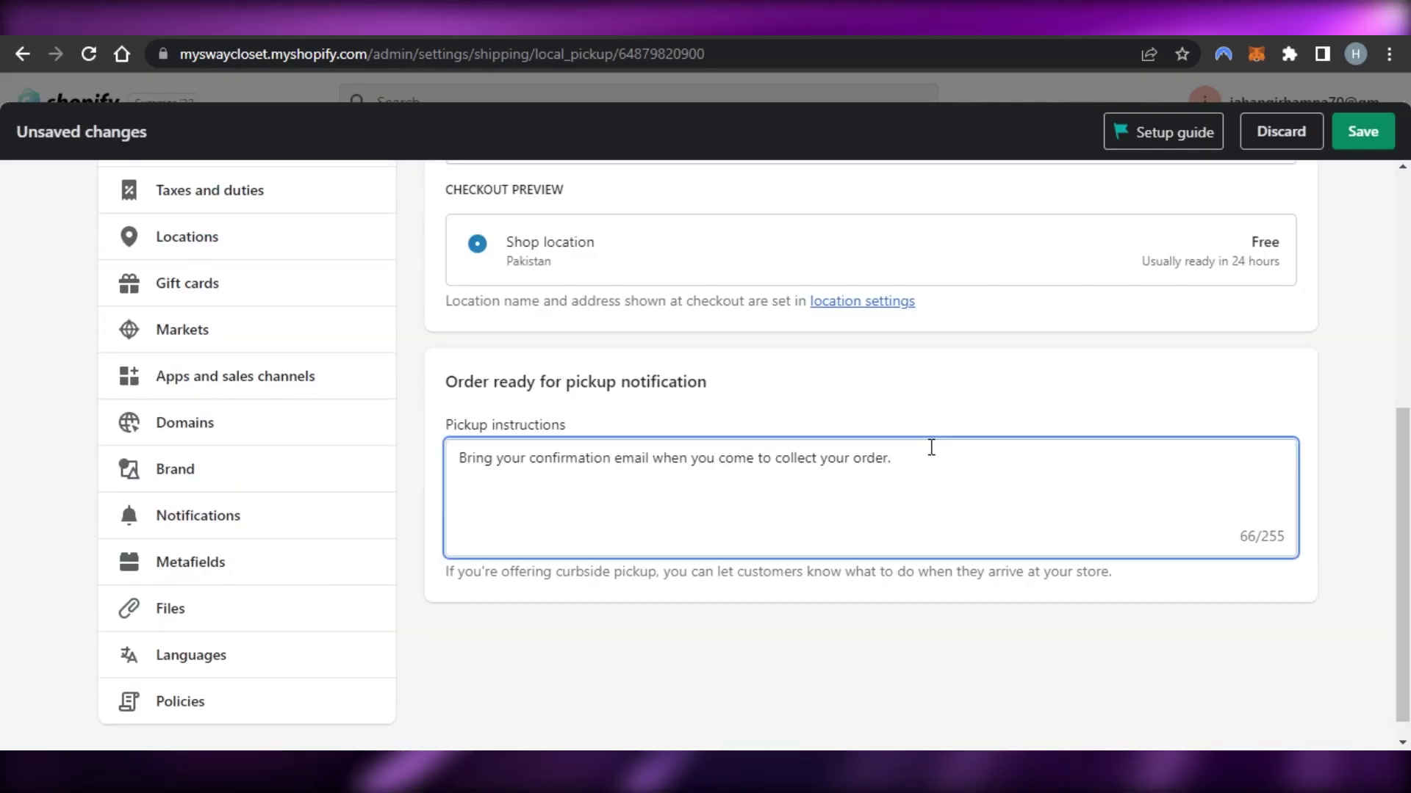
type("hkvhjvjvjmvn")
key("BackSpace")
key("BackSpace")
key("BackSpace")
key("BackSpace")
key("BackSpace")
key("BackSpace")
key("BackSpace")
key("BackSpace")
key("BackSpace")
key("BackSpace")
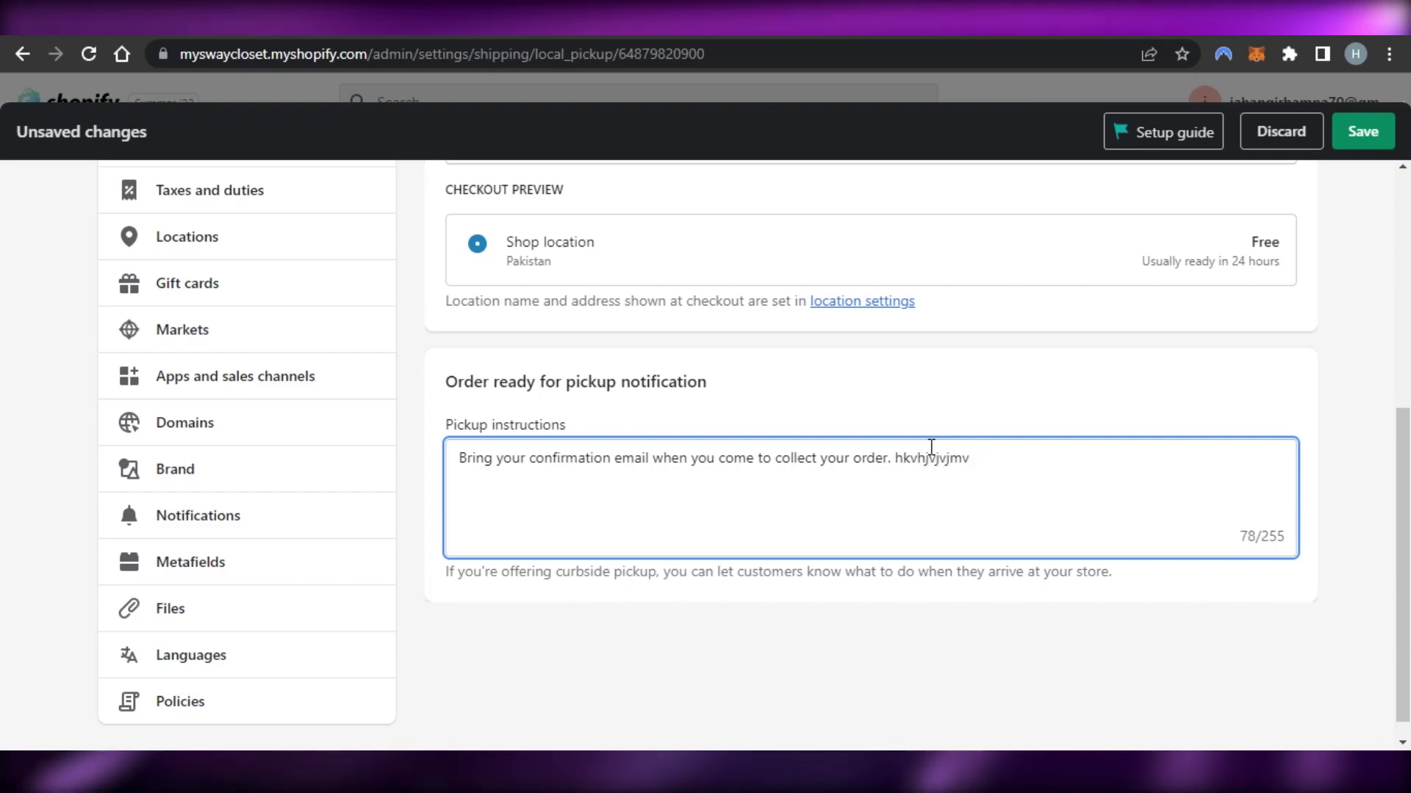
key("BackSpace")
key("BackSpace")
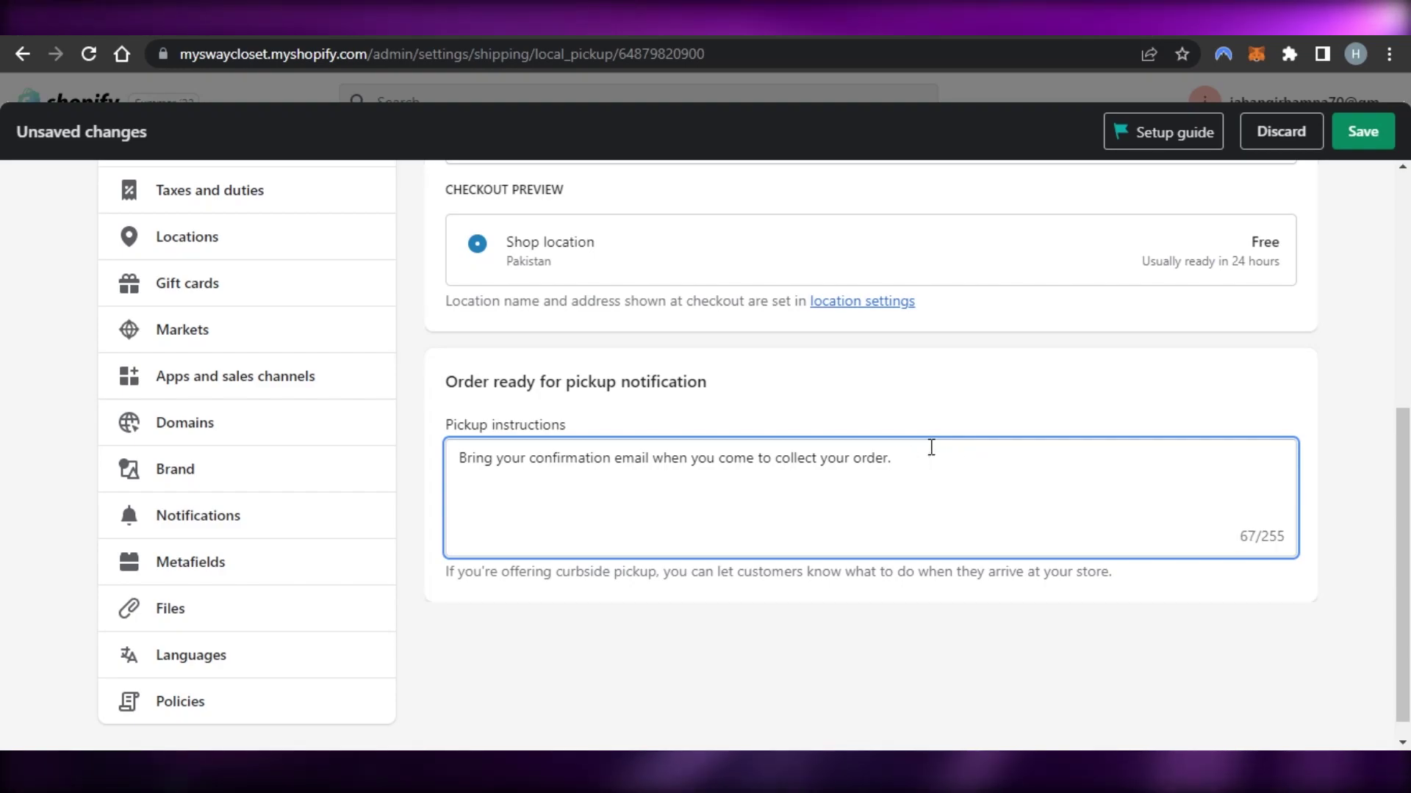
- Save the Shop location's local pickup settings and return to the Shipping and delivery overview
scroll(930, 447, "up", 5)
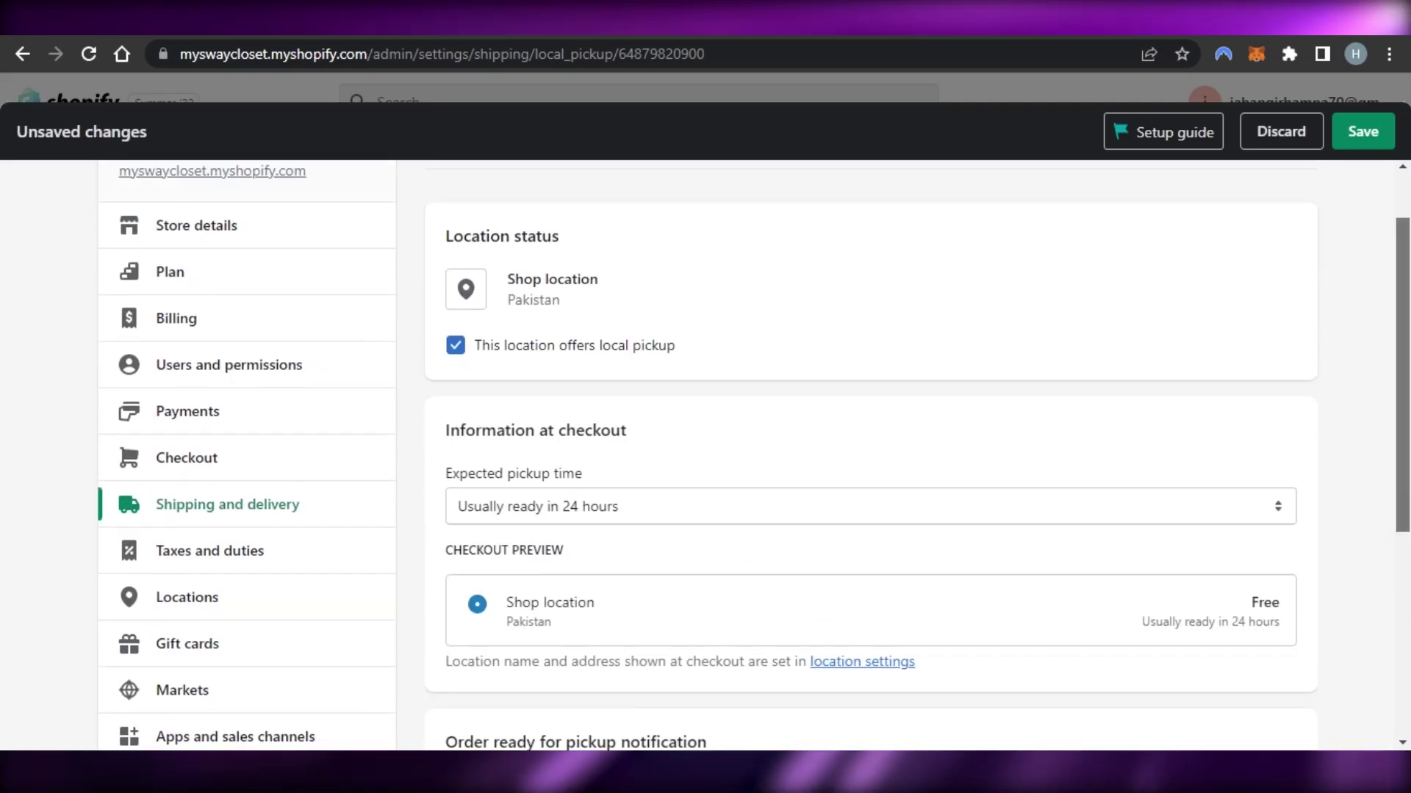
scroll(870, 456, "up", 1)
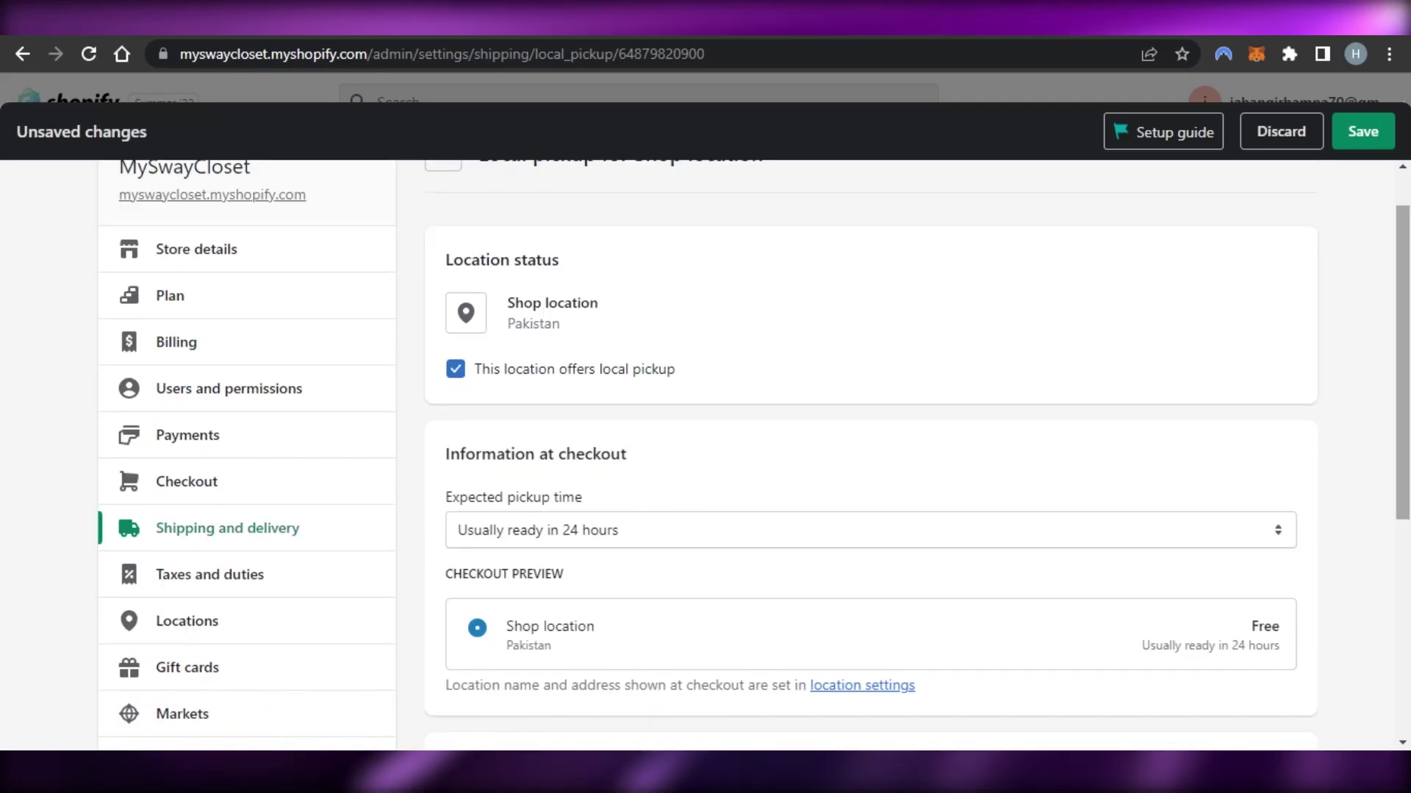
left_click(1361, 132)
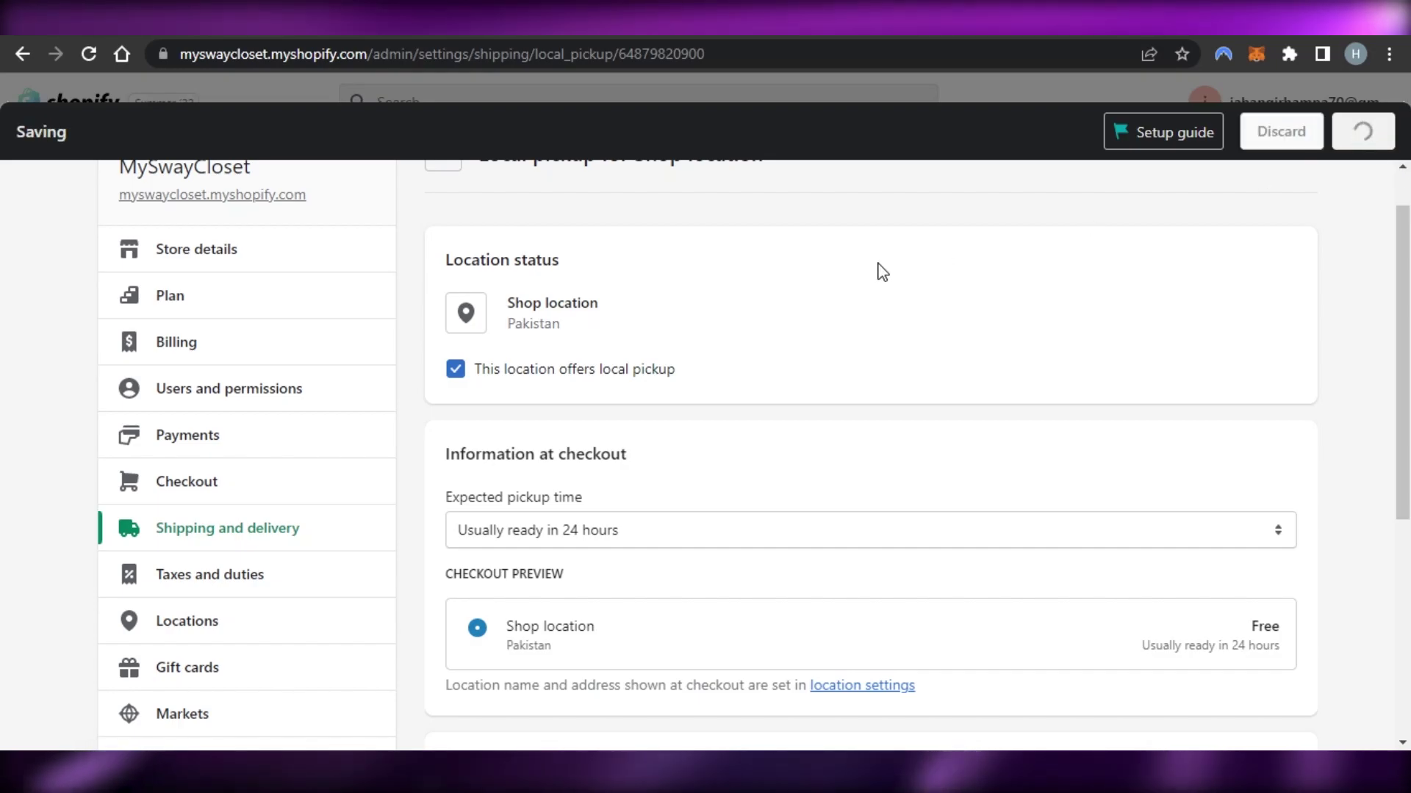
left_click(445, 163)
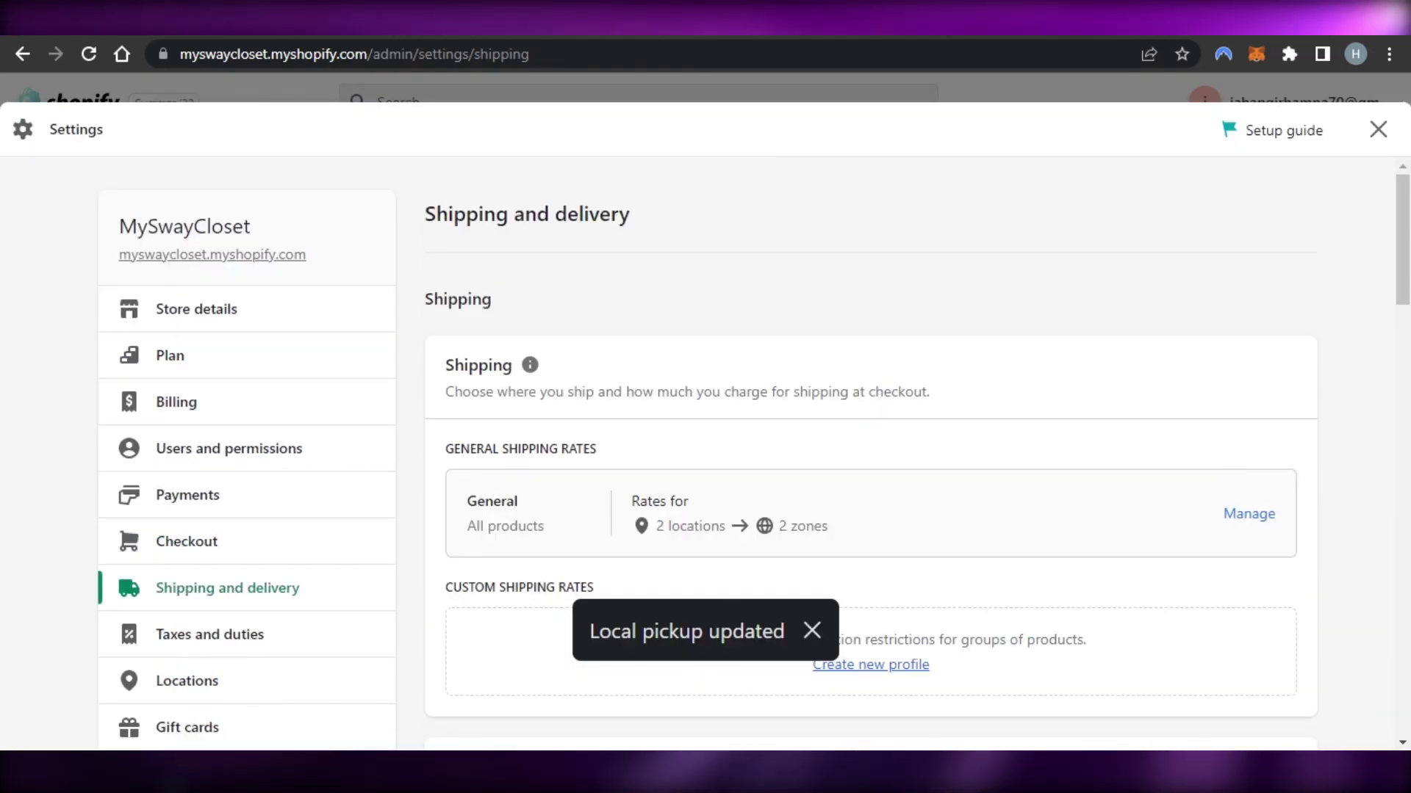
- Add a box package named Myswaycloset measuring 121 × 120 × 6 cm with an empty weight of 0.5 kg
scroll(870, 470, "down", 10)
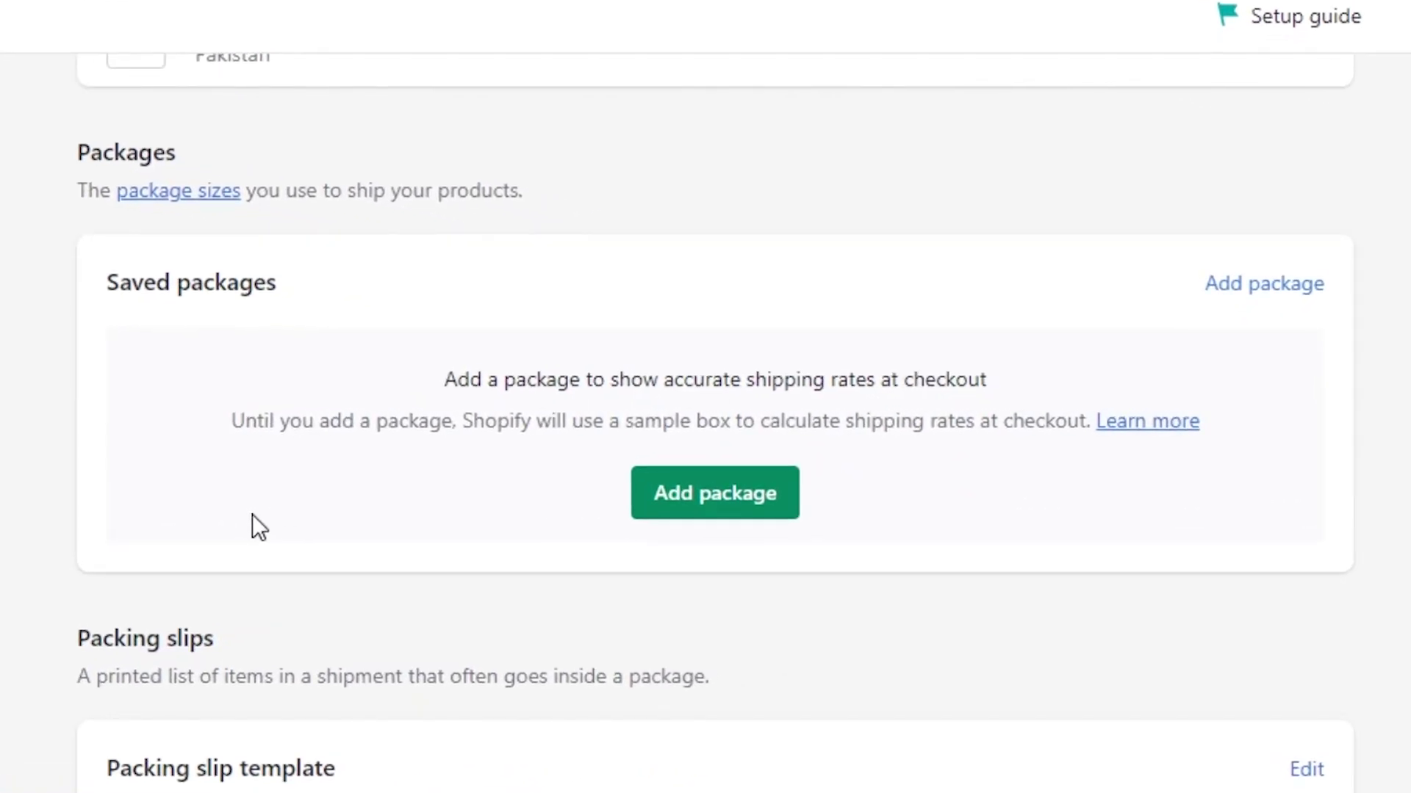
left_click(738, 494)
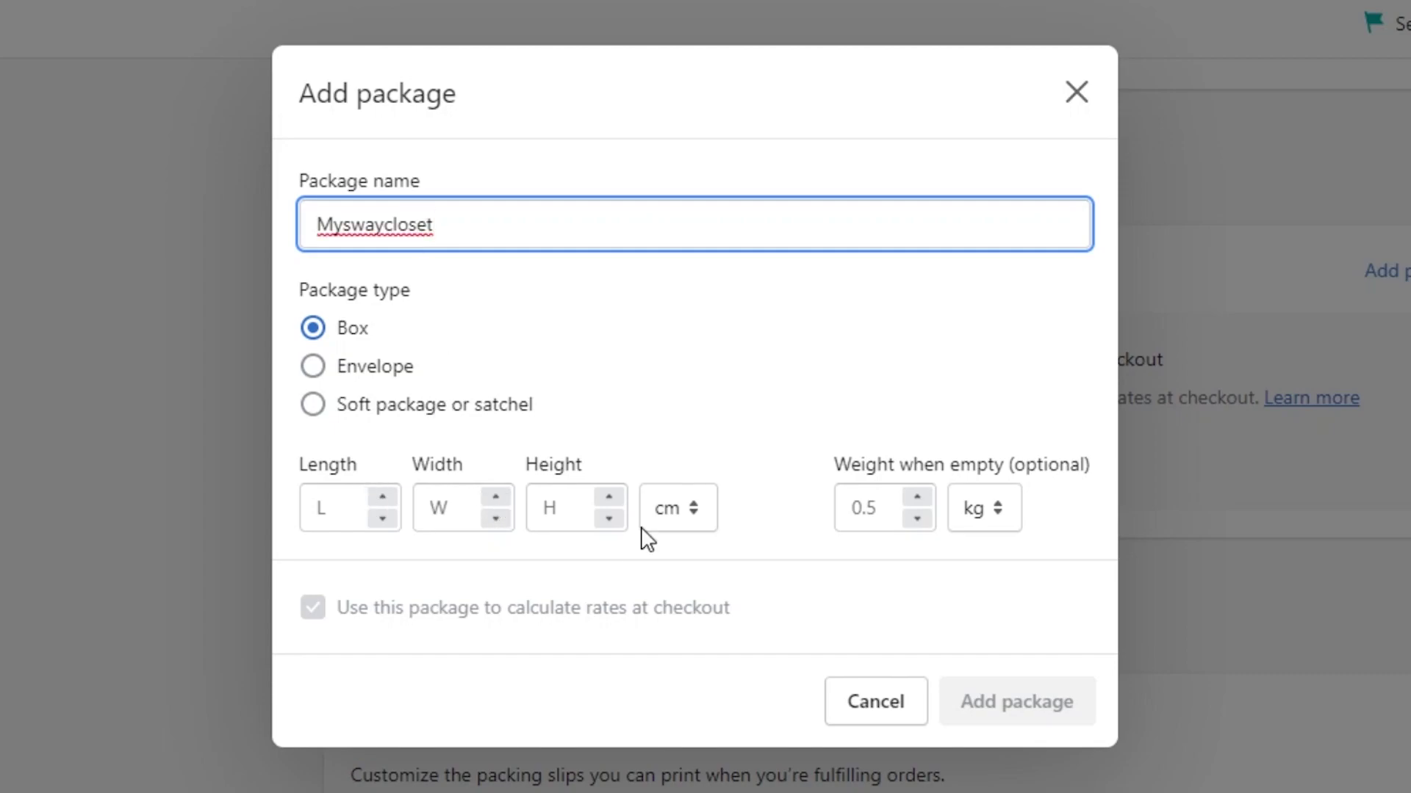
left_click(358, 518)
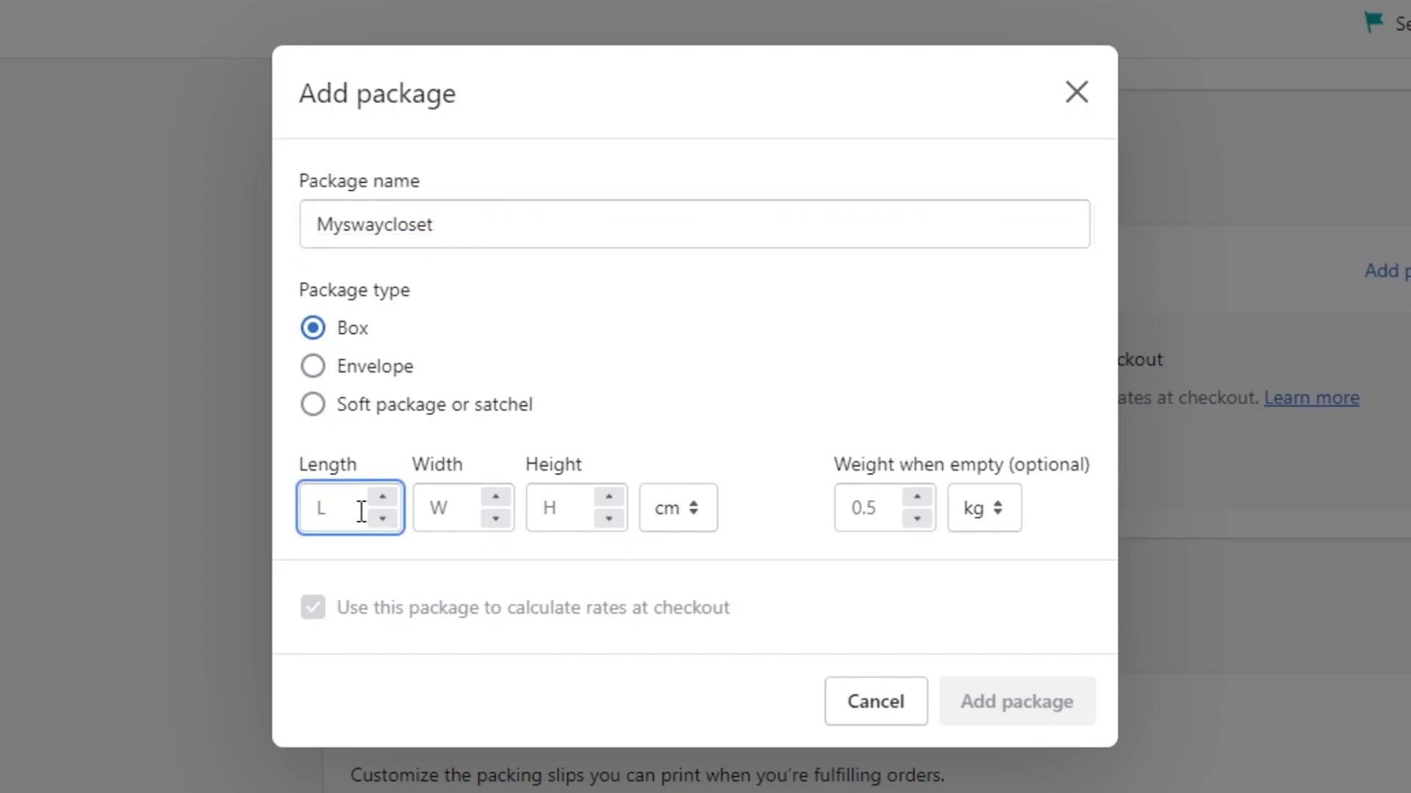
left_click(463, 499)
type("120")
key("Tab")
type("6")
left_click(871, 515)
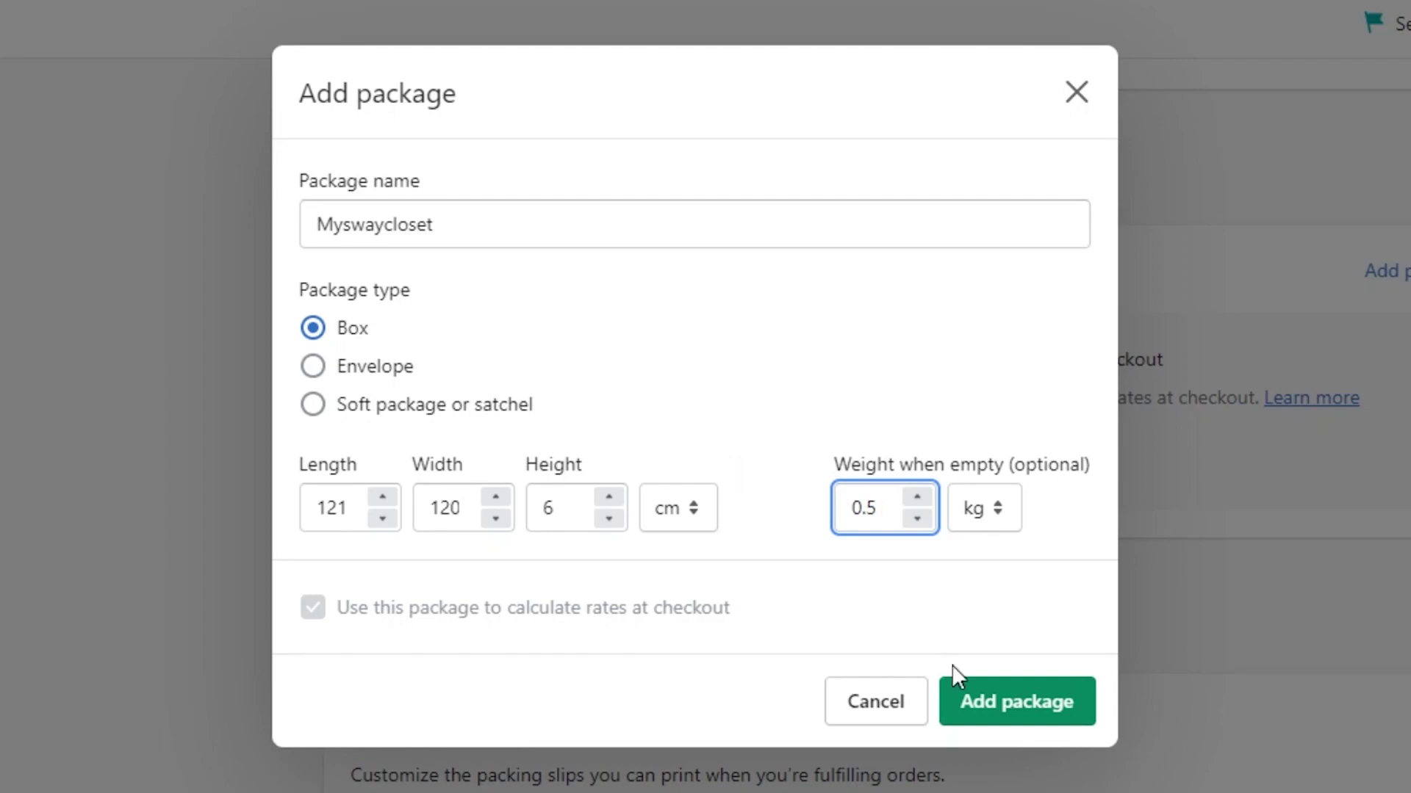
left_click(1016, 722)
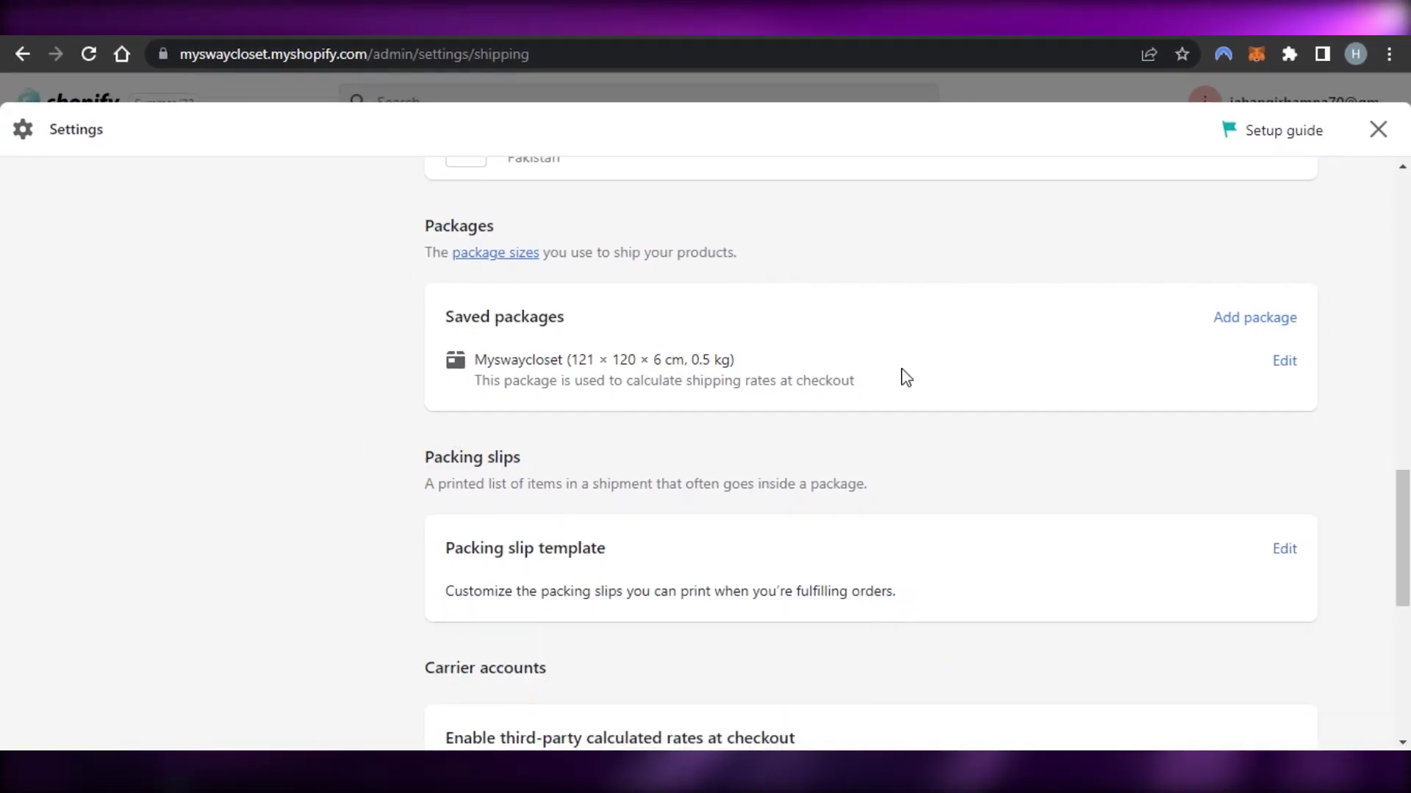
- Open the packing slip template for editing and look through its HTML, Liquid and CSS code
scroll(906, 378, "down", 3)
scroll(1310, 387, "up", 3)
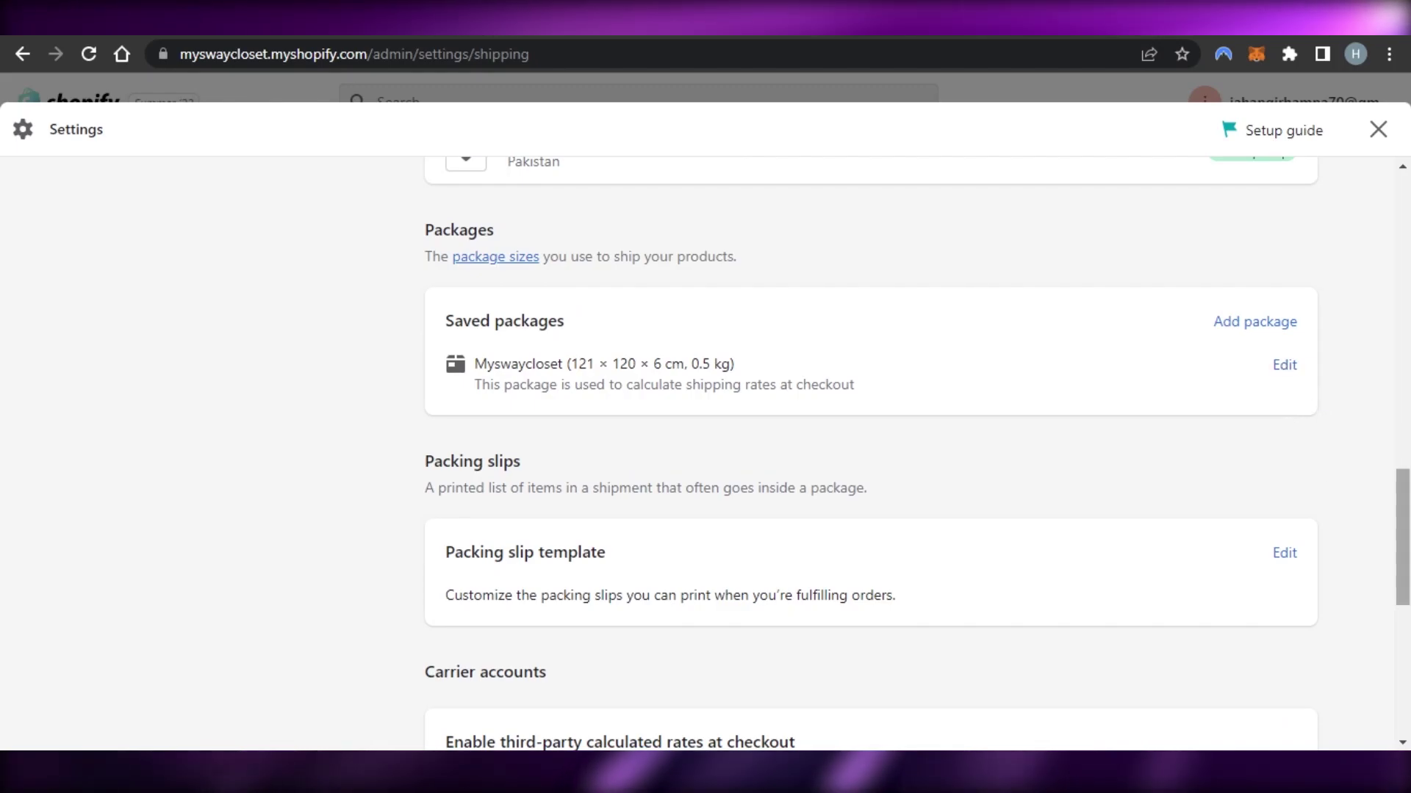
scroll(1056, 460, "down", 6)
scroll(1056, 460, "up", 3)
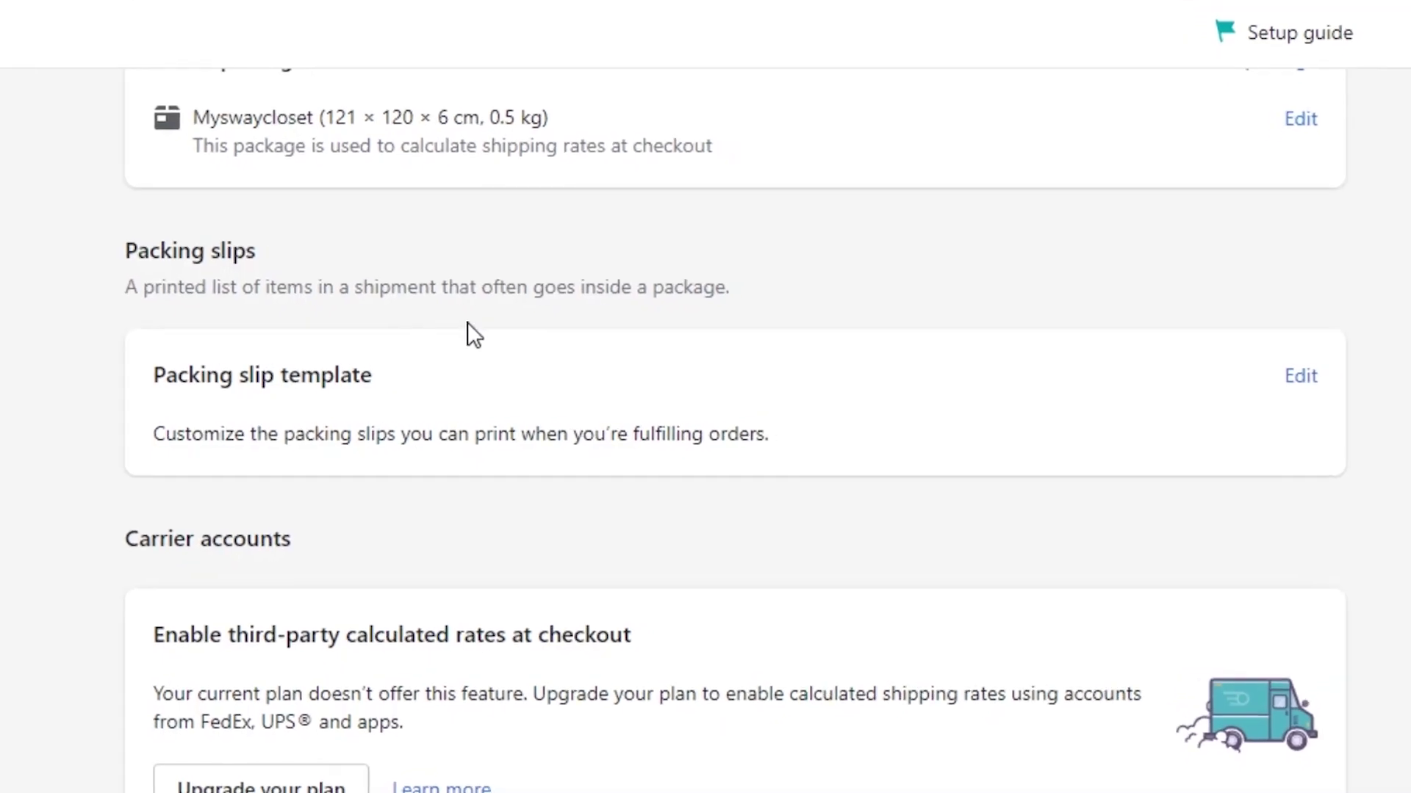
left_click(1294, 376)
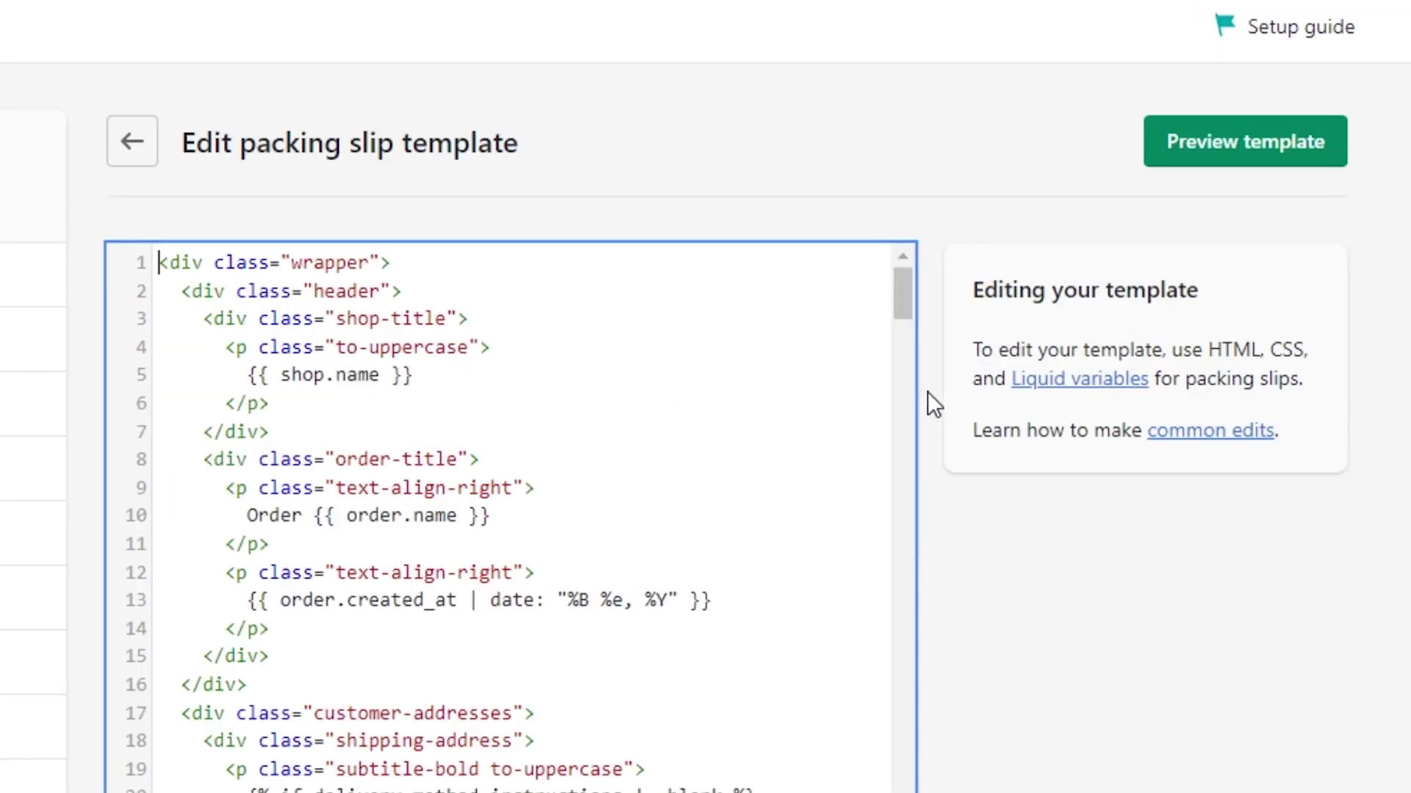
left_click_drag(904, 306, 906, 721)
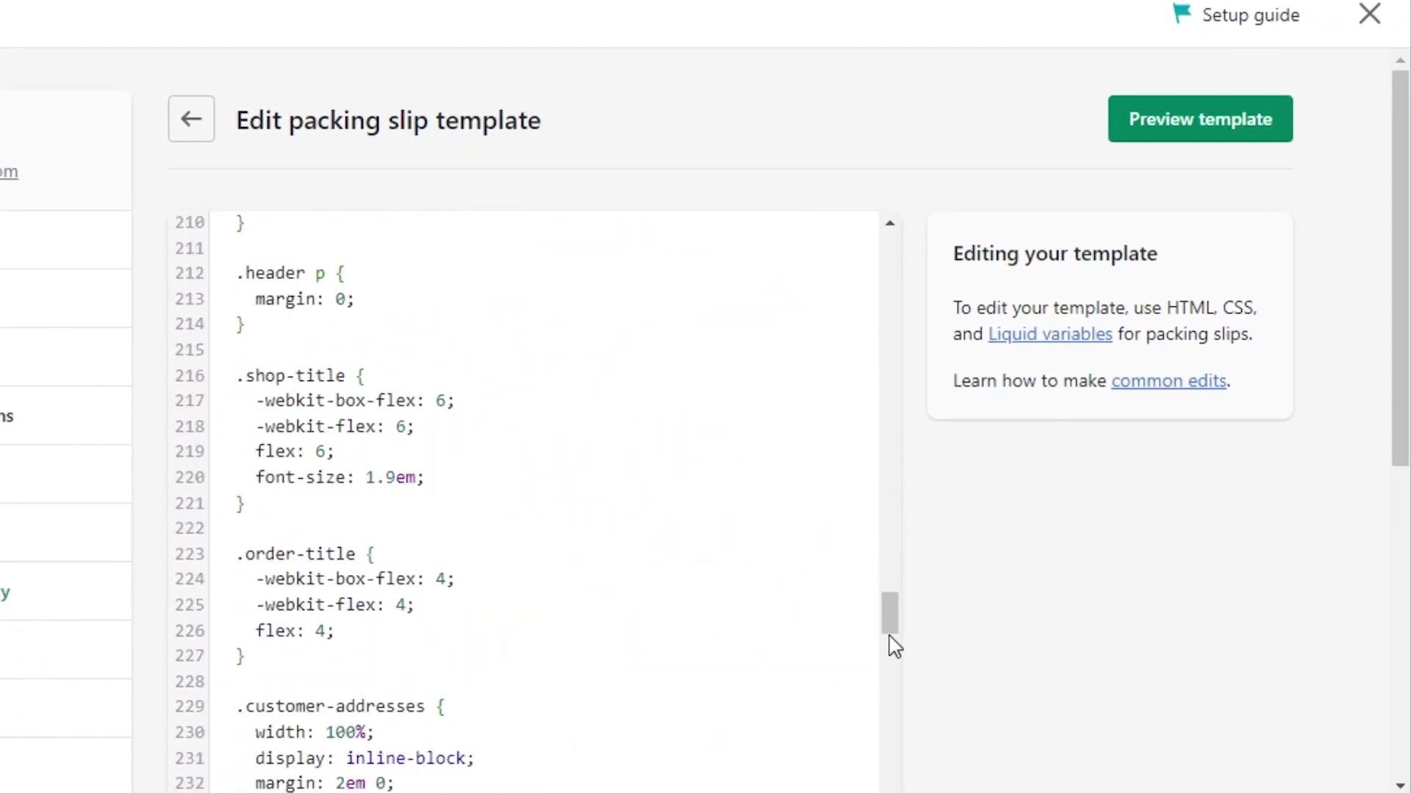
left_click_drag(894, 646, 893, 228)
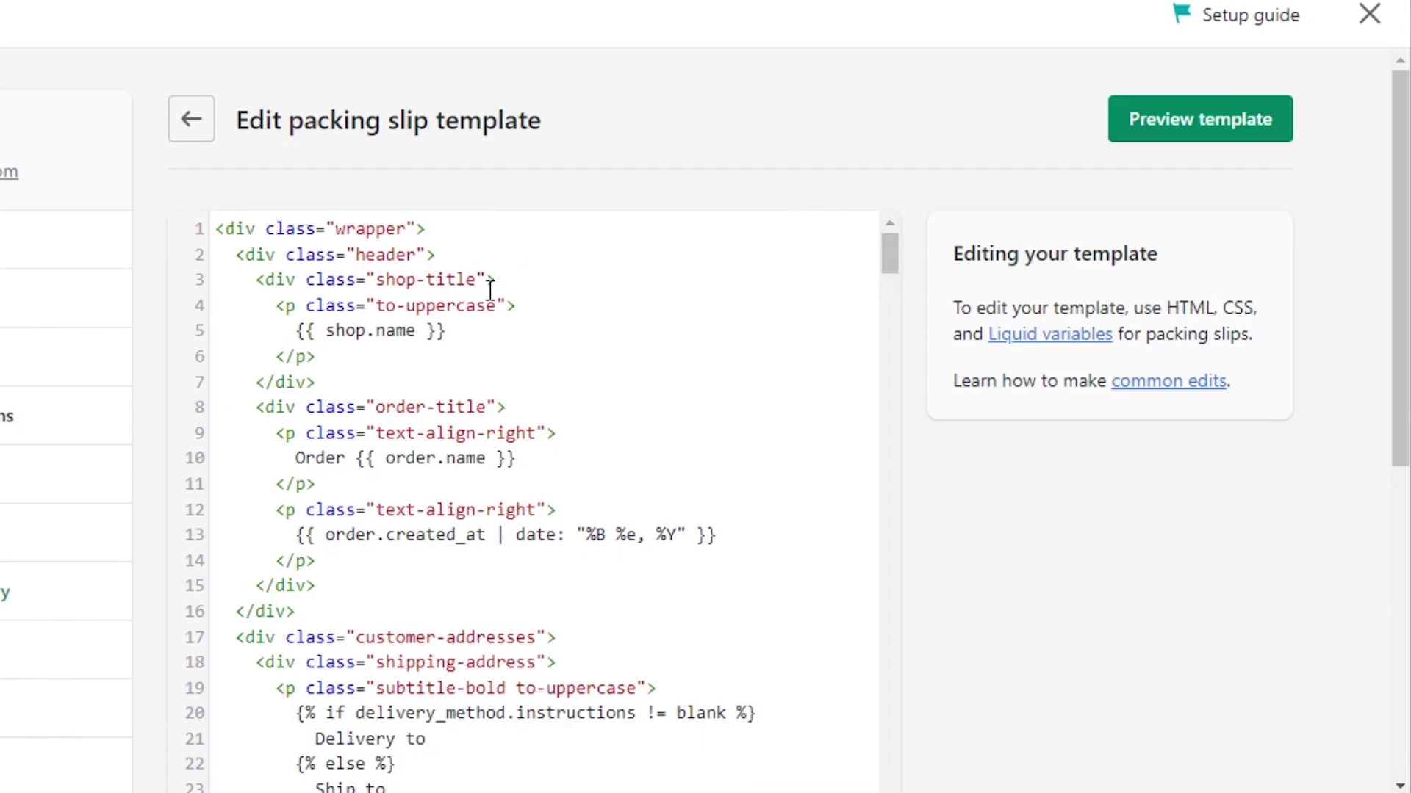
left_click(485, 409)
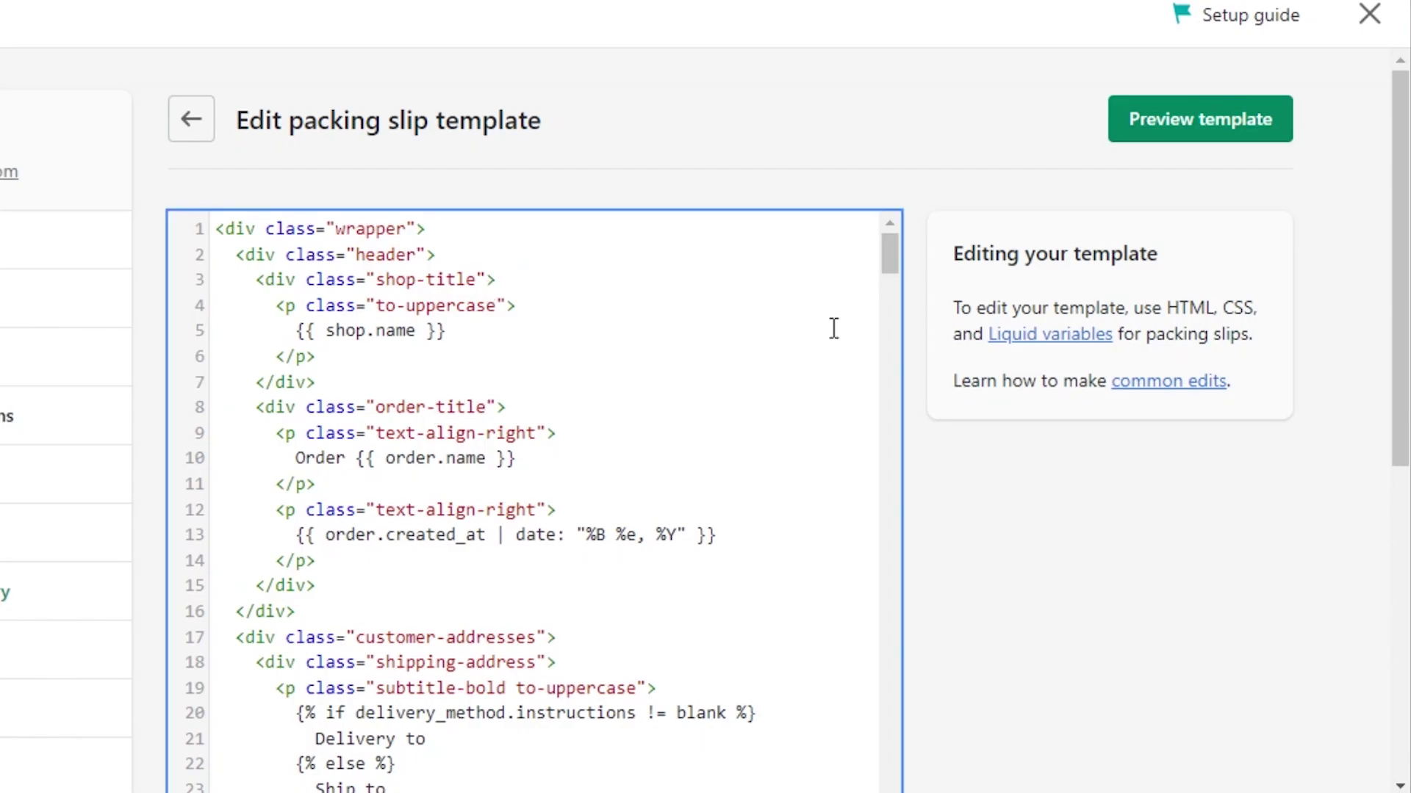
left_click(888, 242)
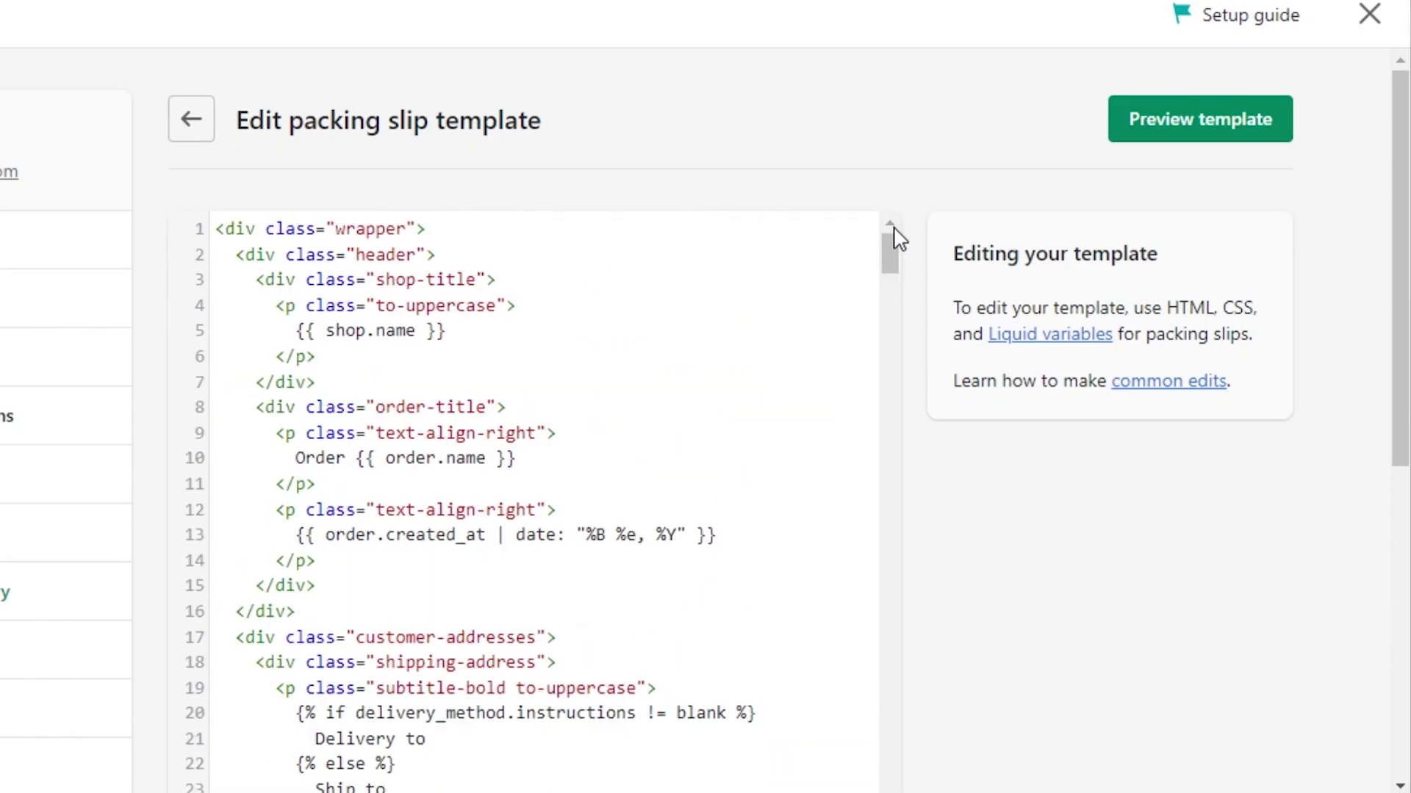
- Preview the packing slip template as a PDF, review its layout, and return to the Shipping and delivery overview
left_click(1187, 119)
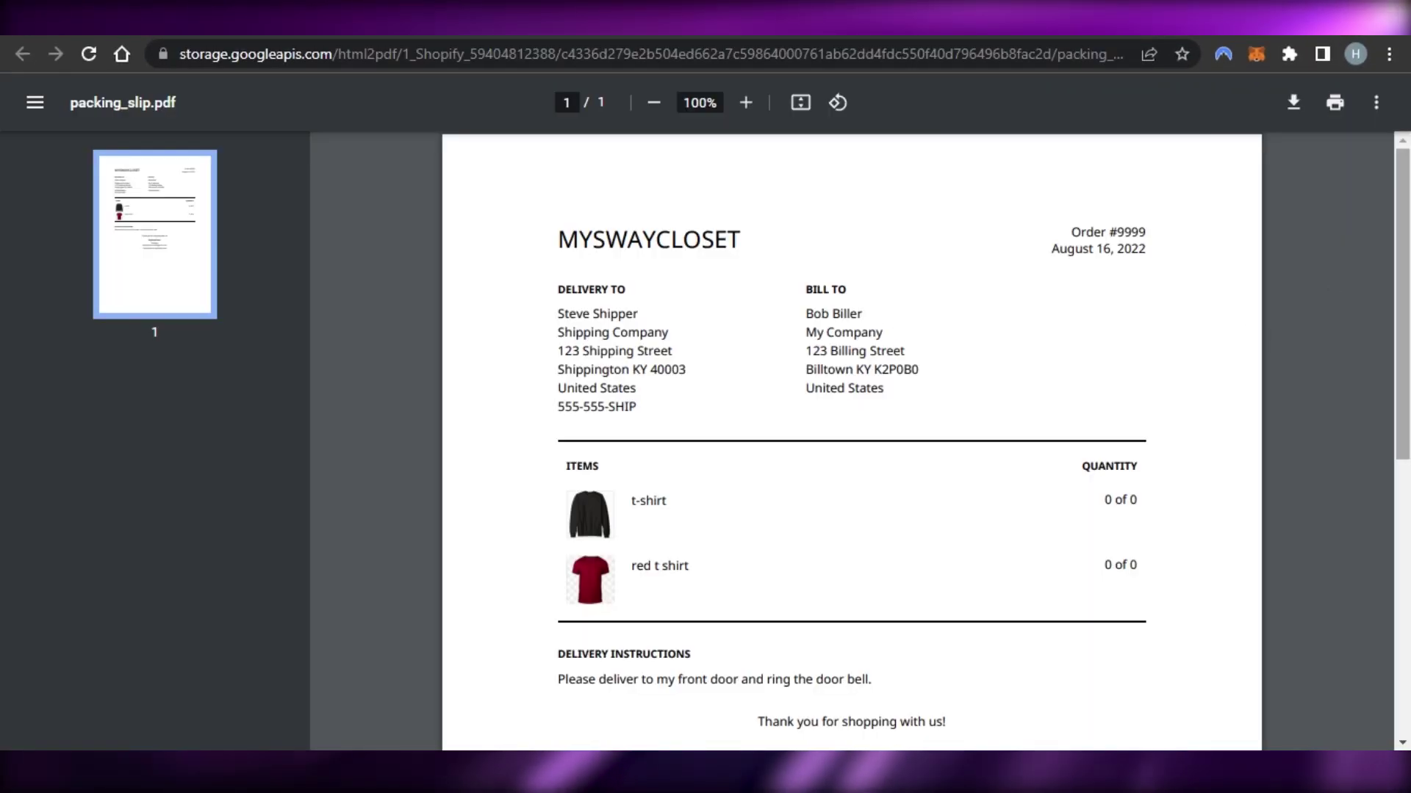
scroll(852, 441, "down", 4)
scroll(852, 441, "up", 3)
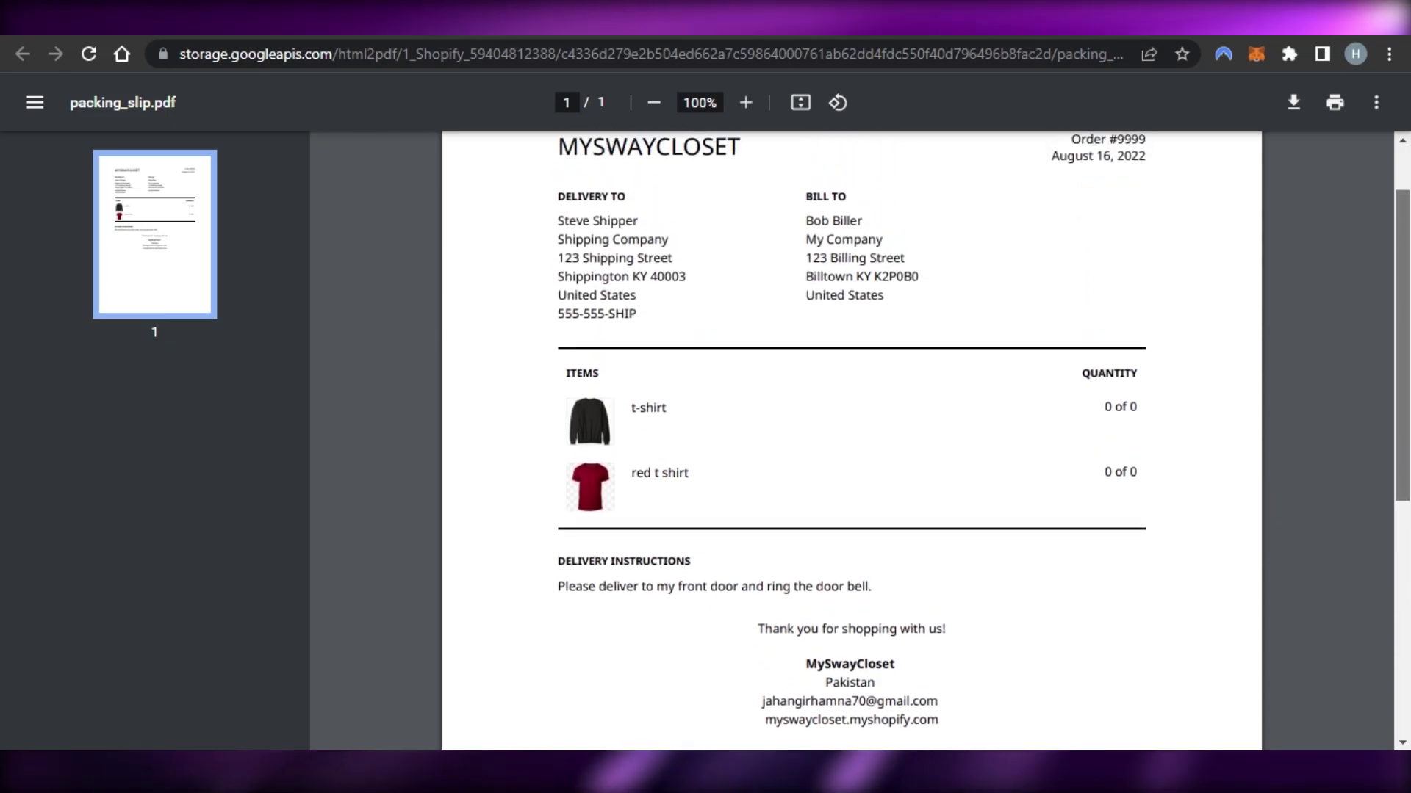
scroll(851, 441, "up", 1)
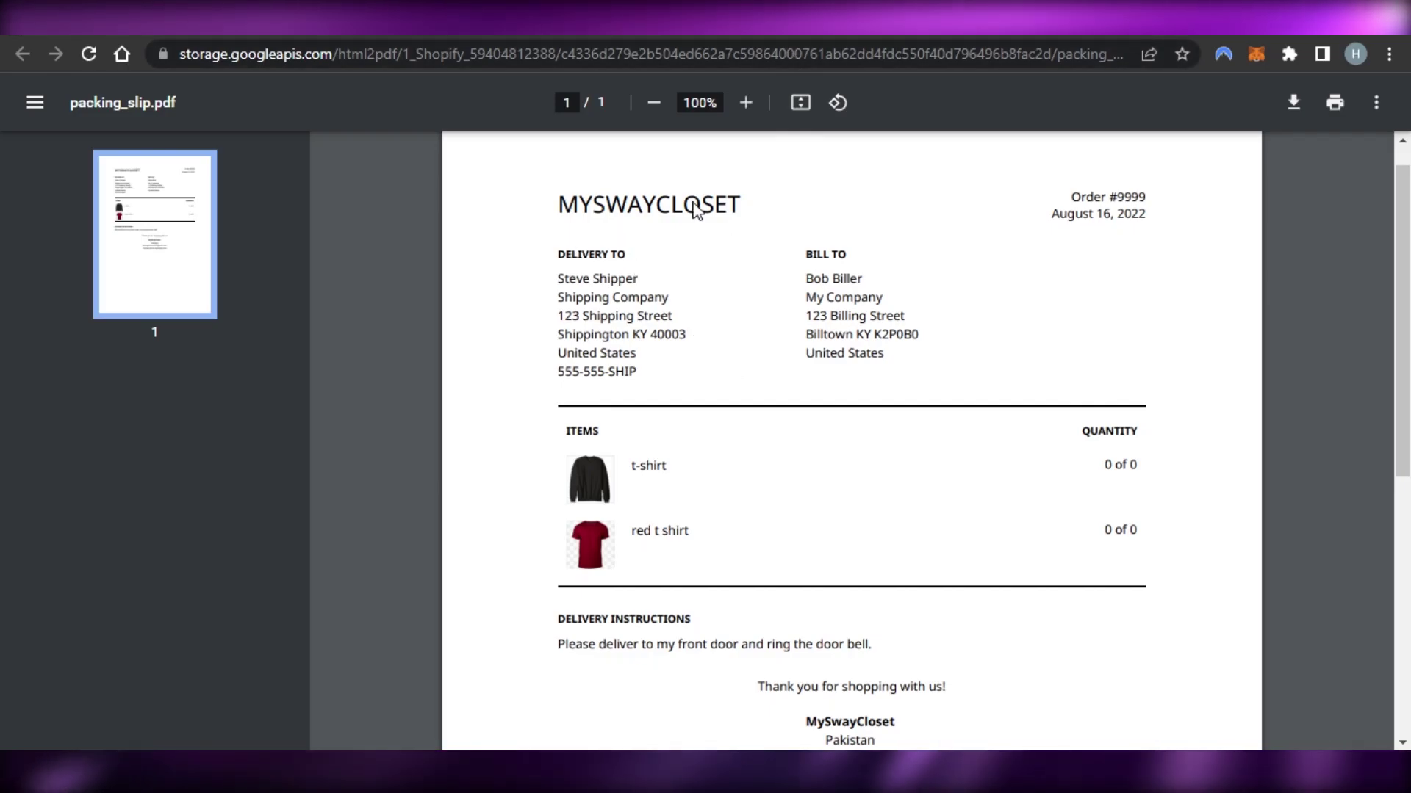
key("ctrl+shift+Tab")
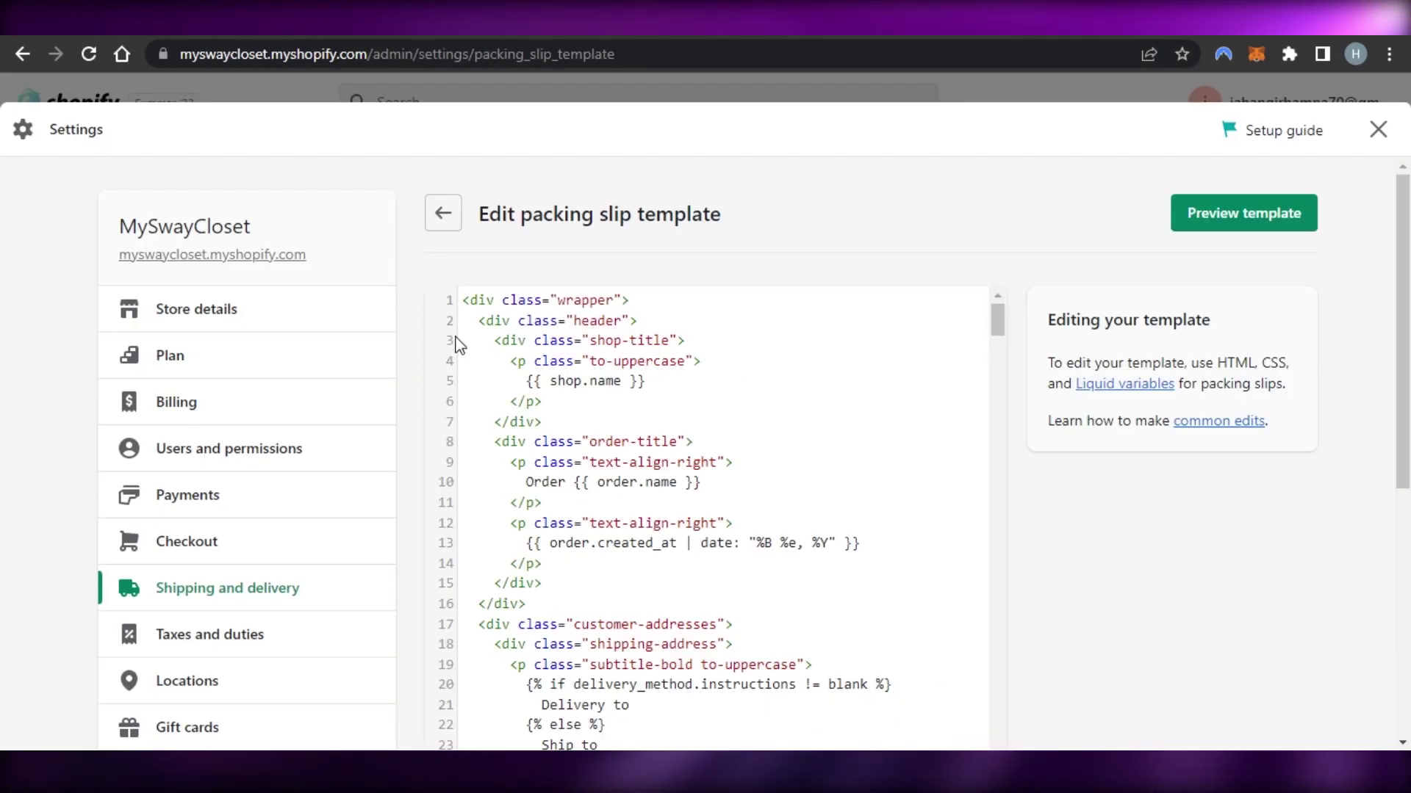
left_click(446, 222)
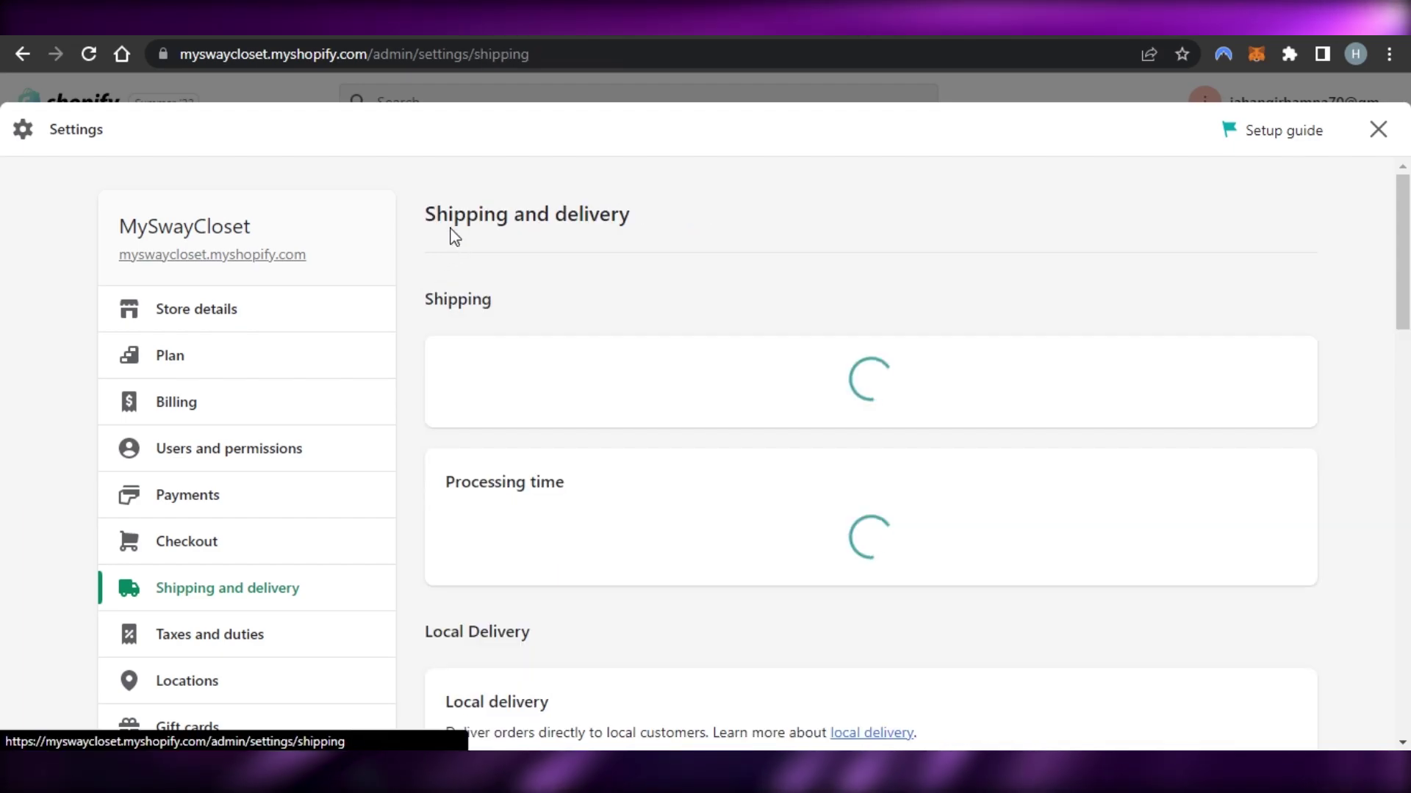
- Look over the carrier accounts section and the custom fulfillment service form, closing the form without adding a service
scroll(1095, 457, "down", 15)
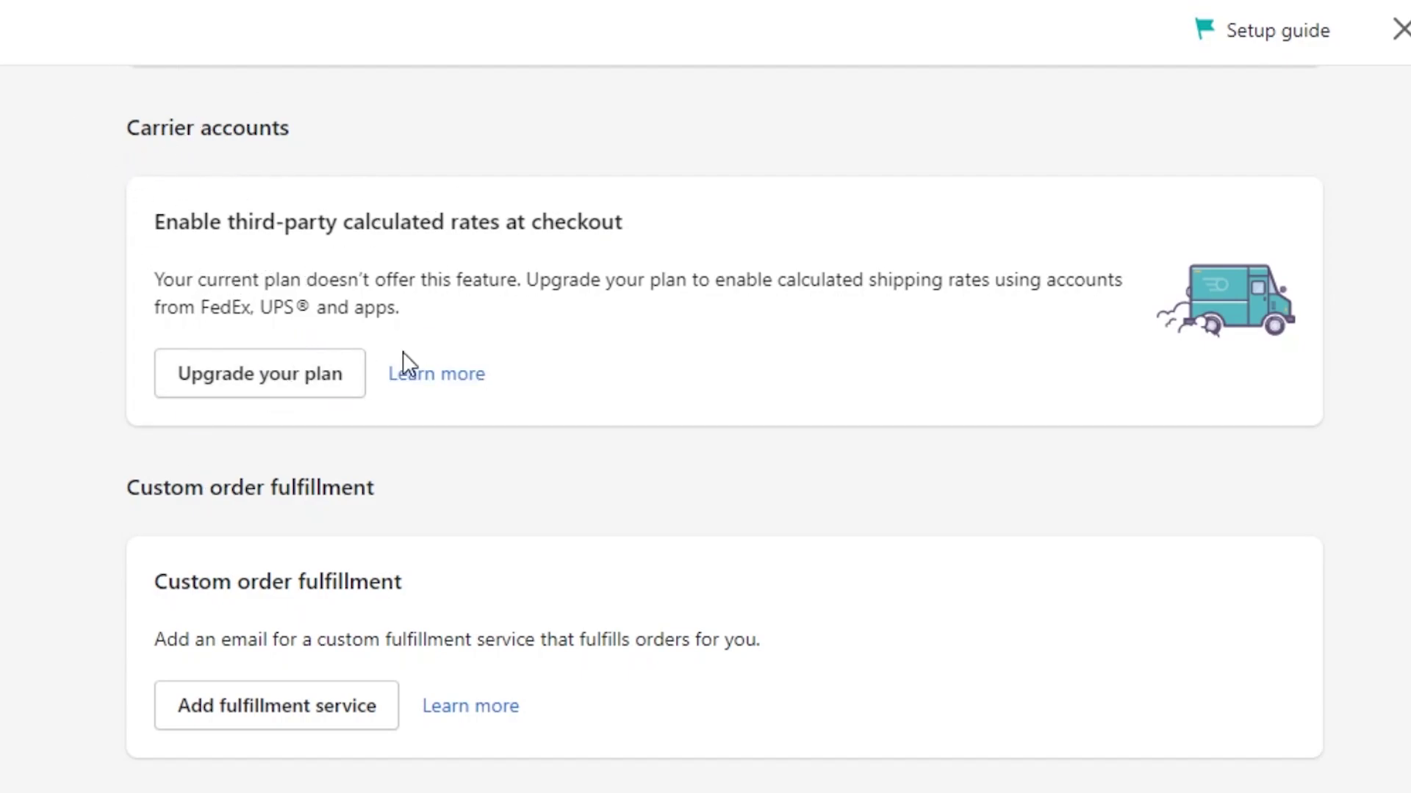
scroll(705, 411, "down", 2)
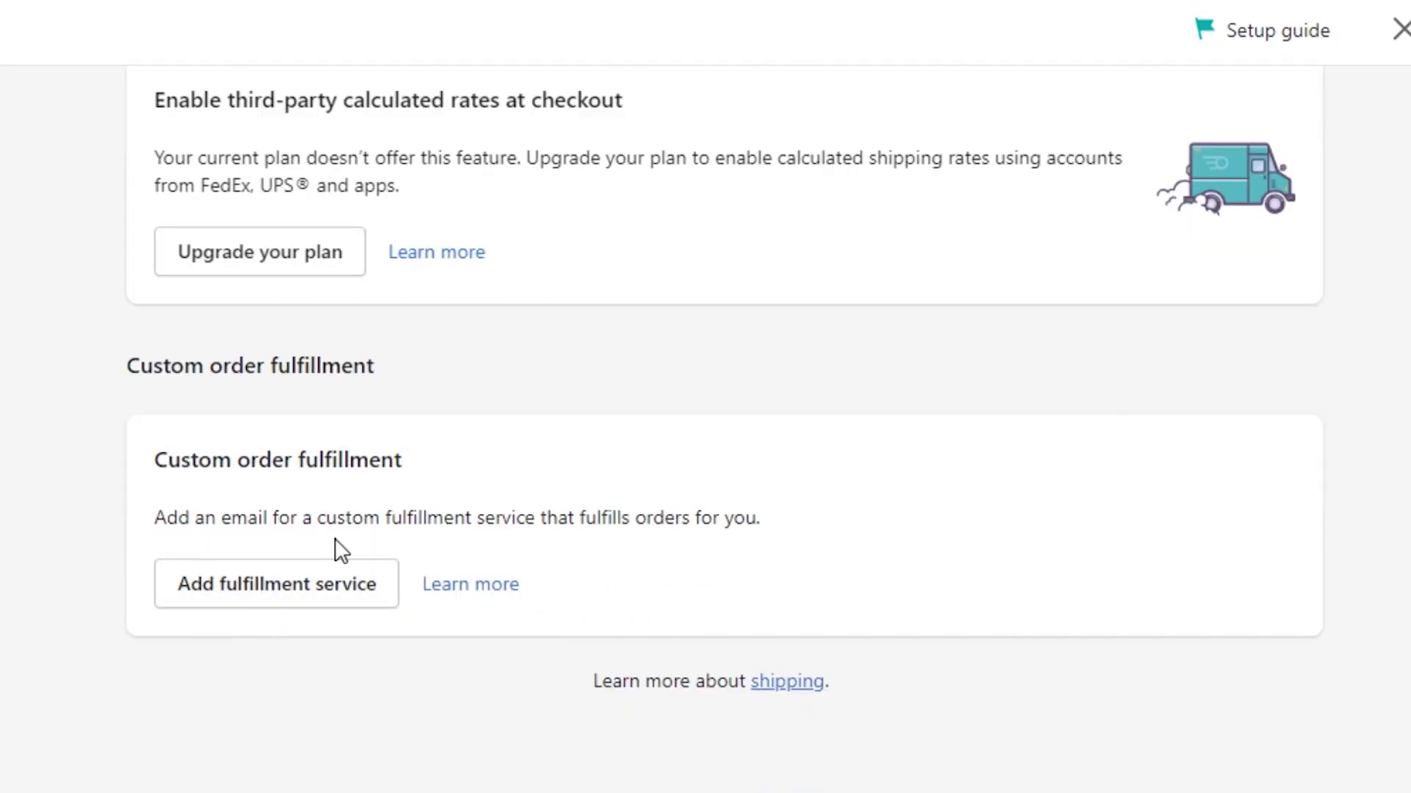
left_click(307, 597)
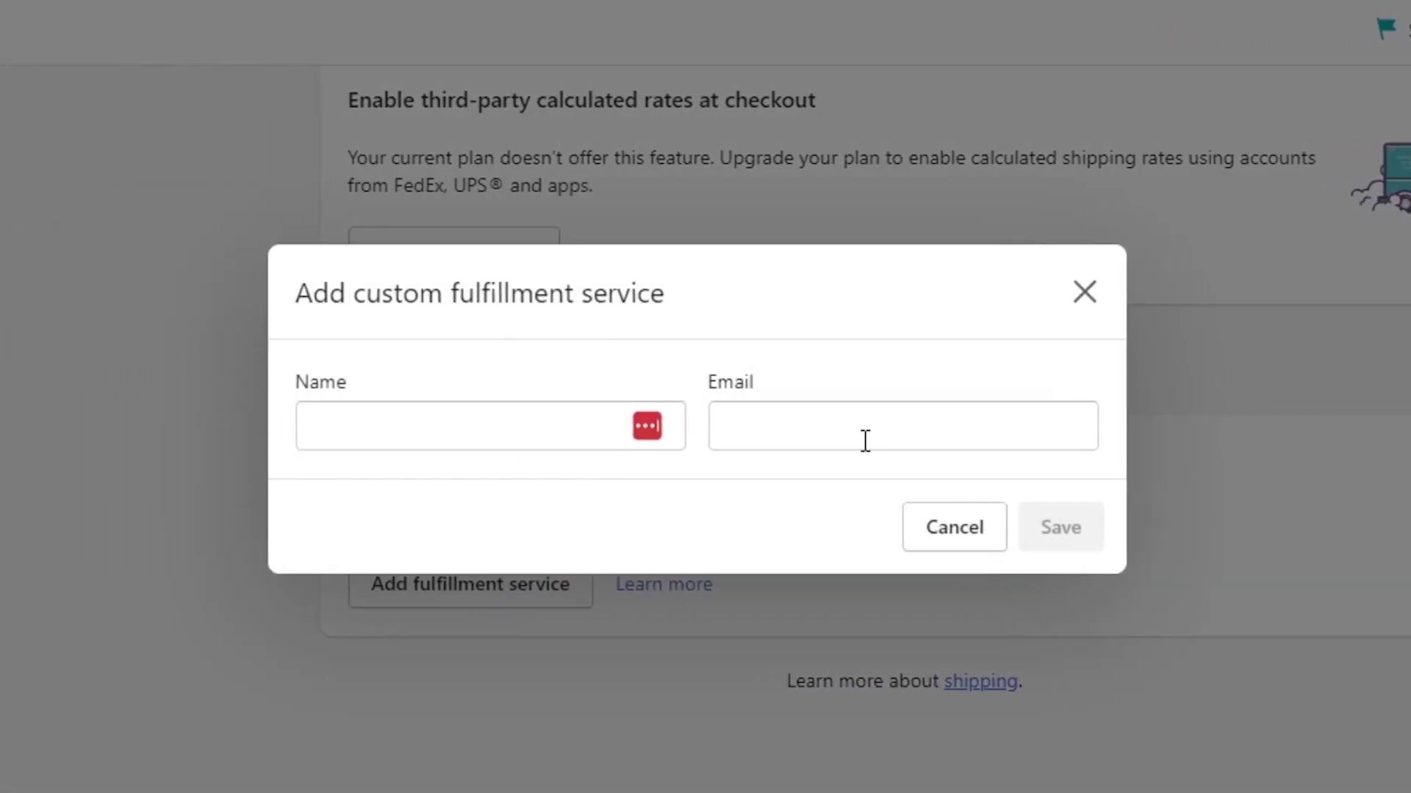
left_click(1091, 307)
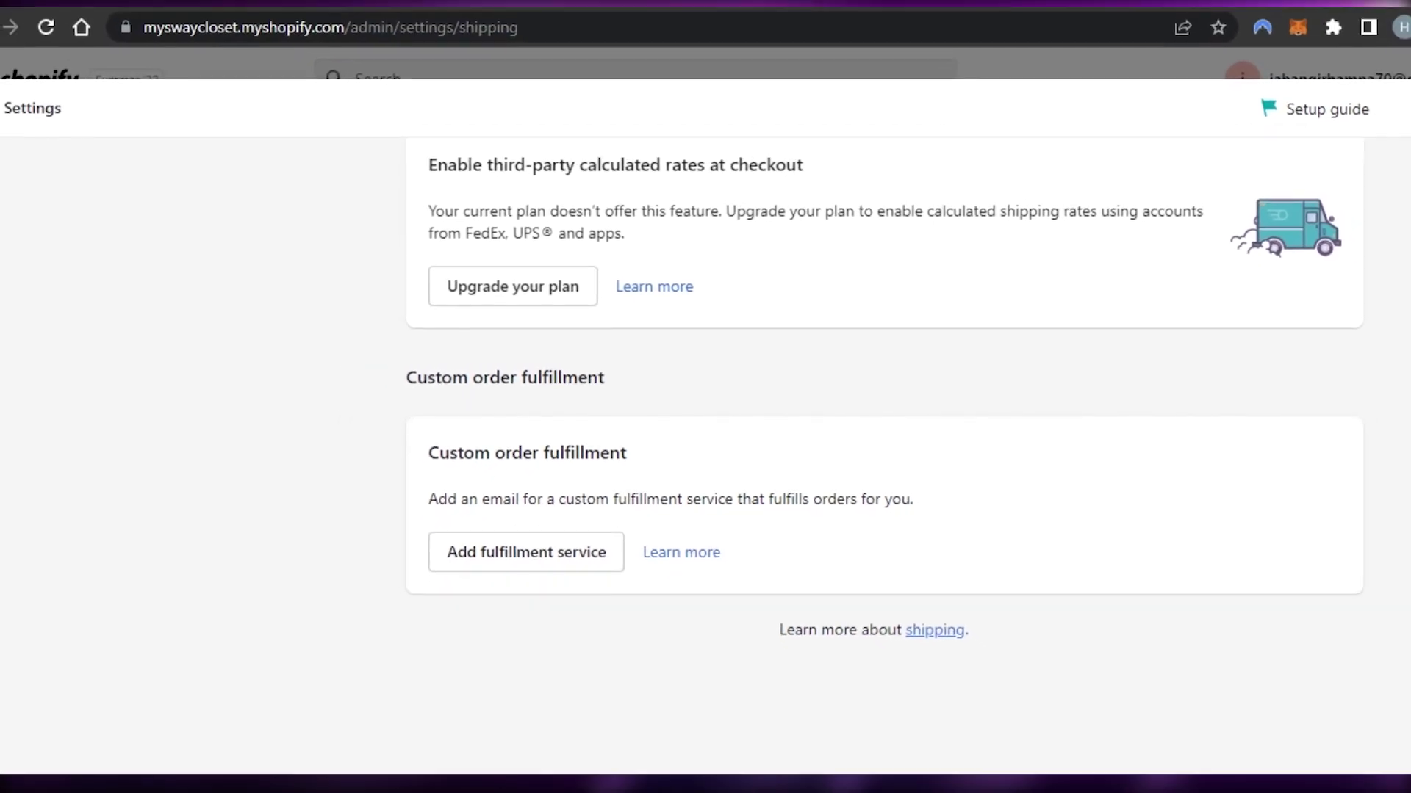
- Review all Shipping and delivery sections, from general shipping rates to custom order fulfillment, and close the store settings
scroll(871, 441, "up", 15)
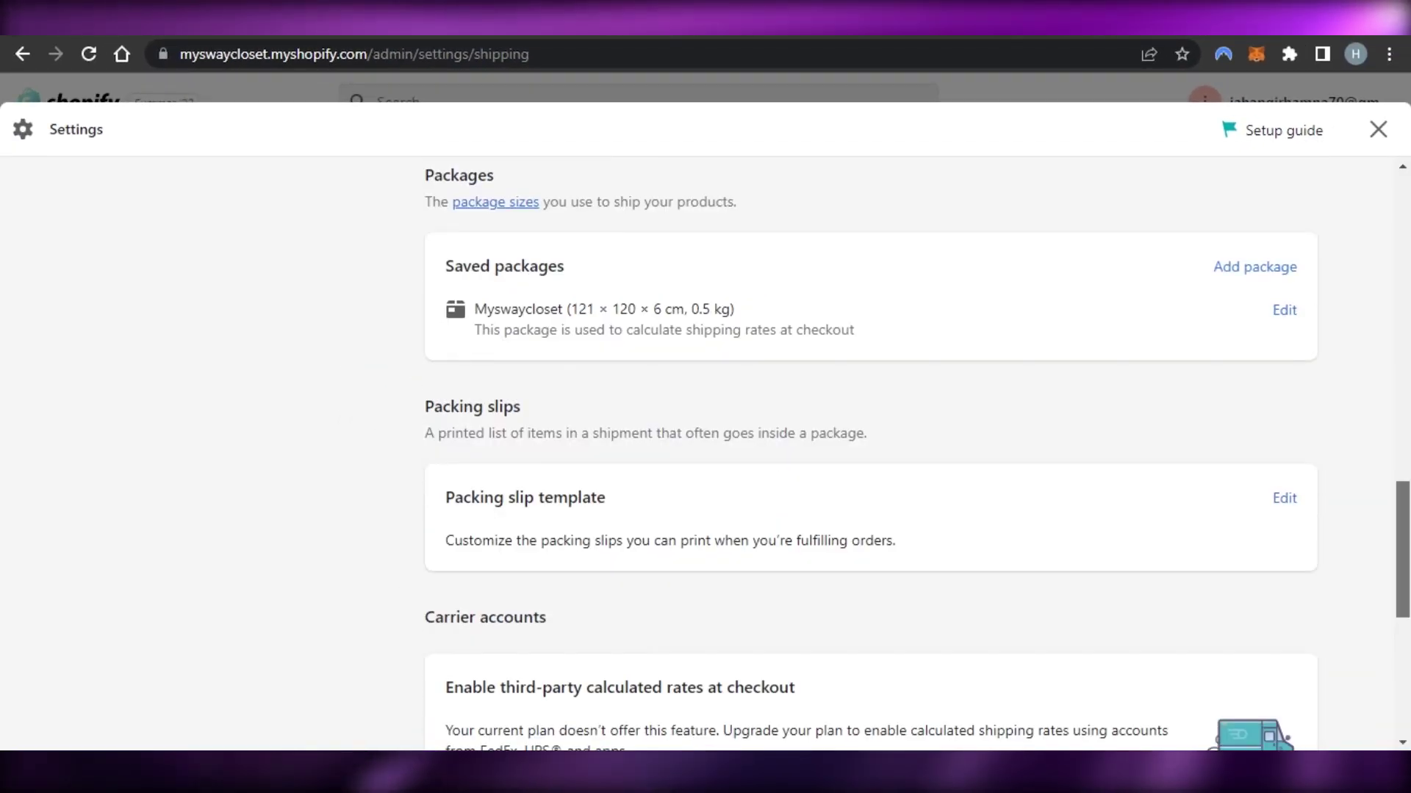
scroll(871, 441, "up", 10)
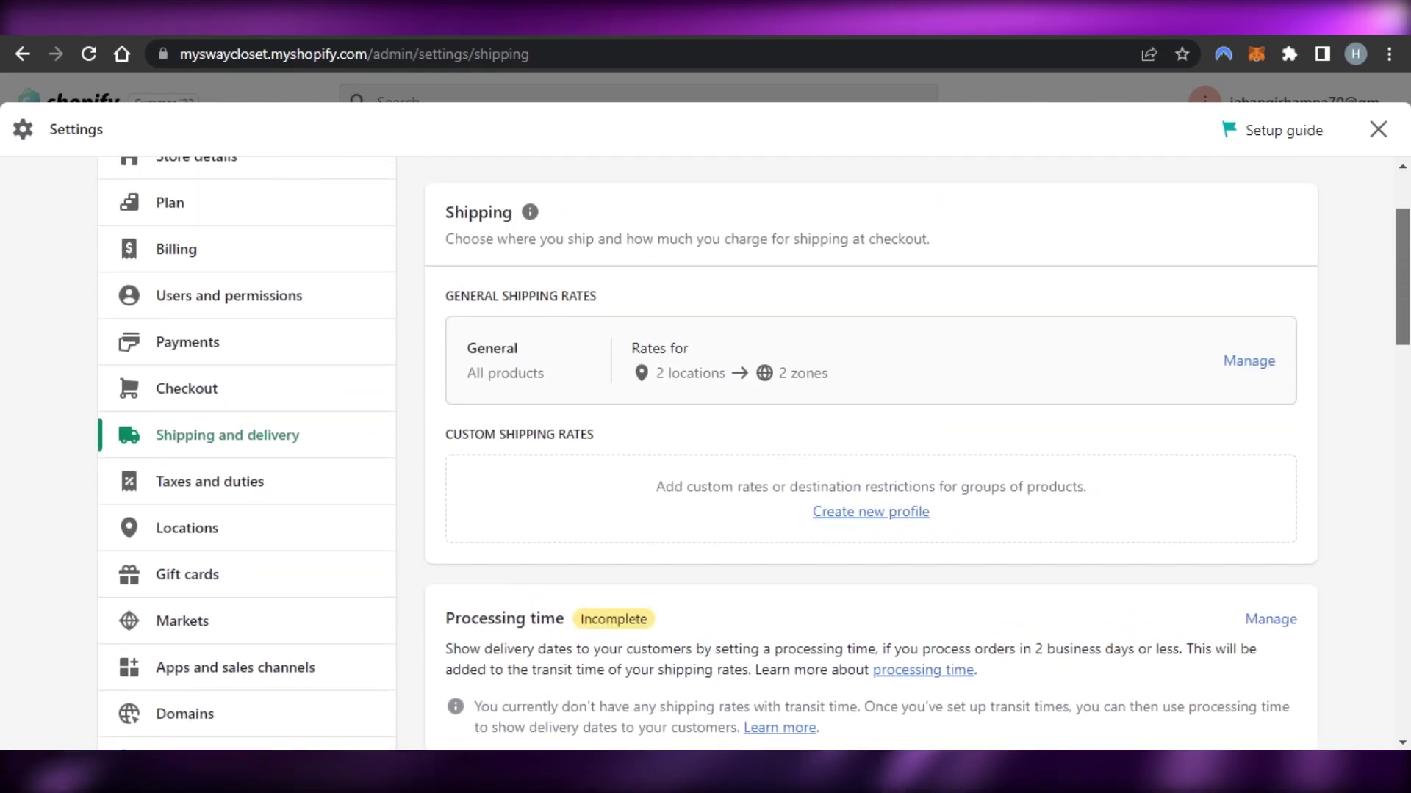
scroll(871, 440, "down", 15)
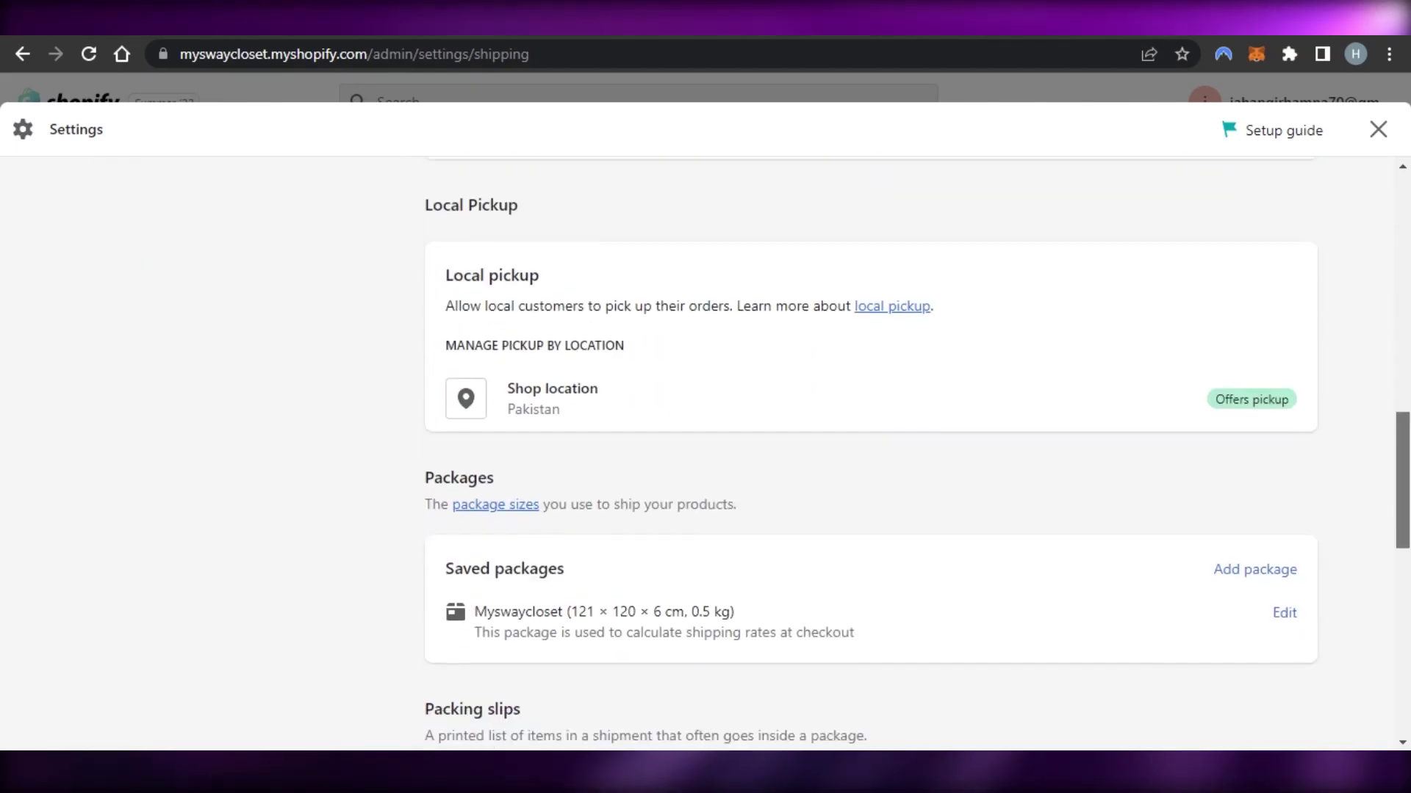
scroll(871, 440, "down", 10)
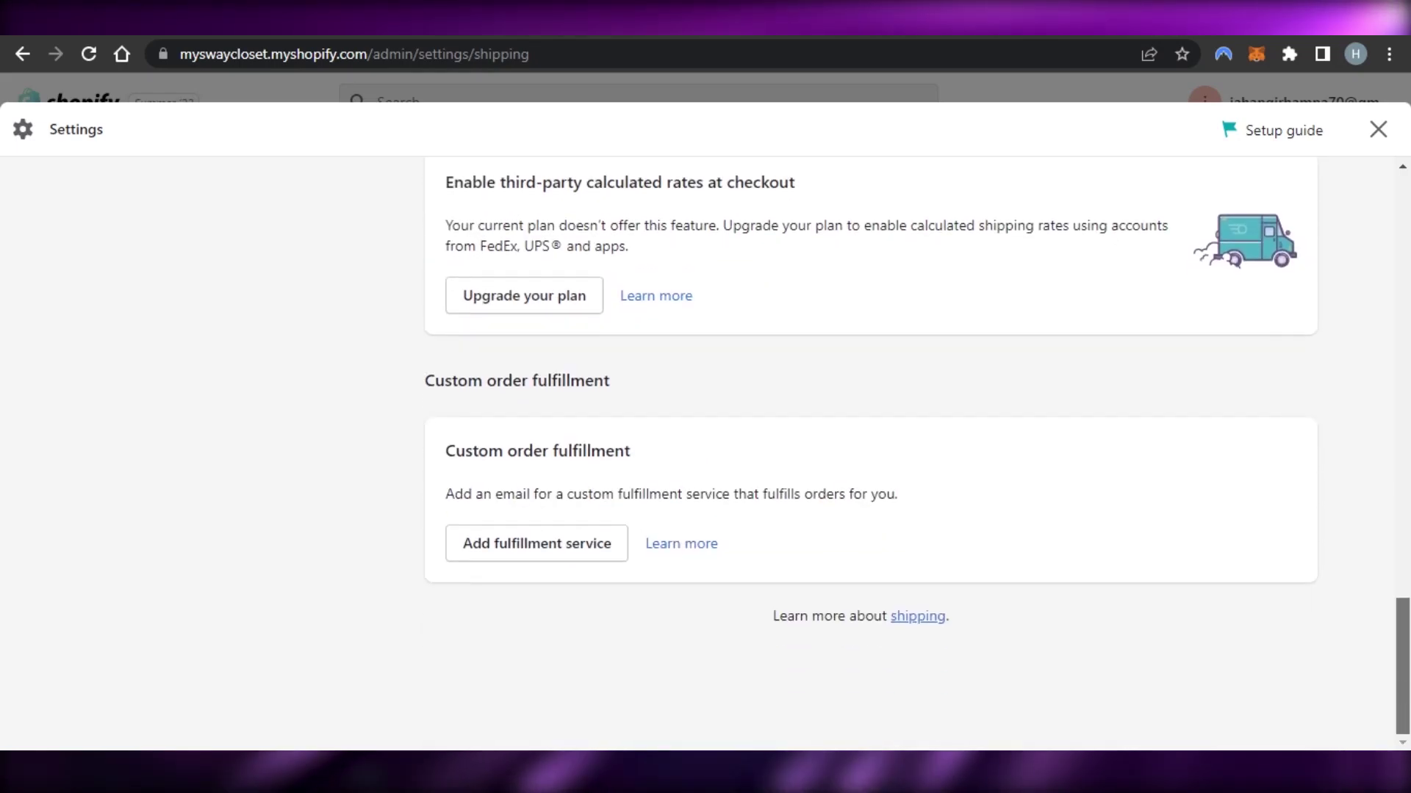
scroll(871, 441, "up", 4)
scroll(870, 441, "down", 5)
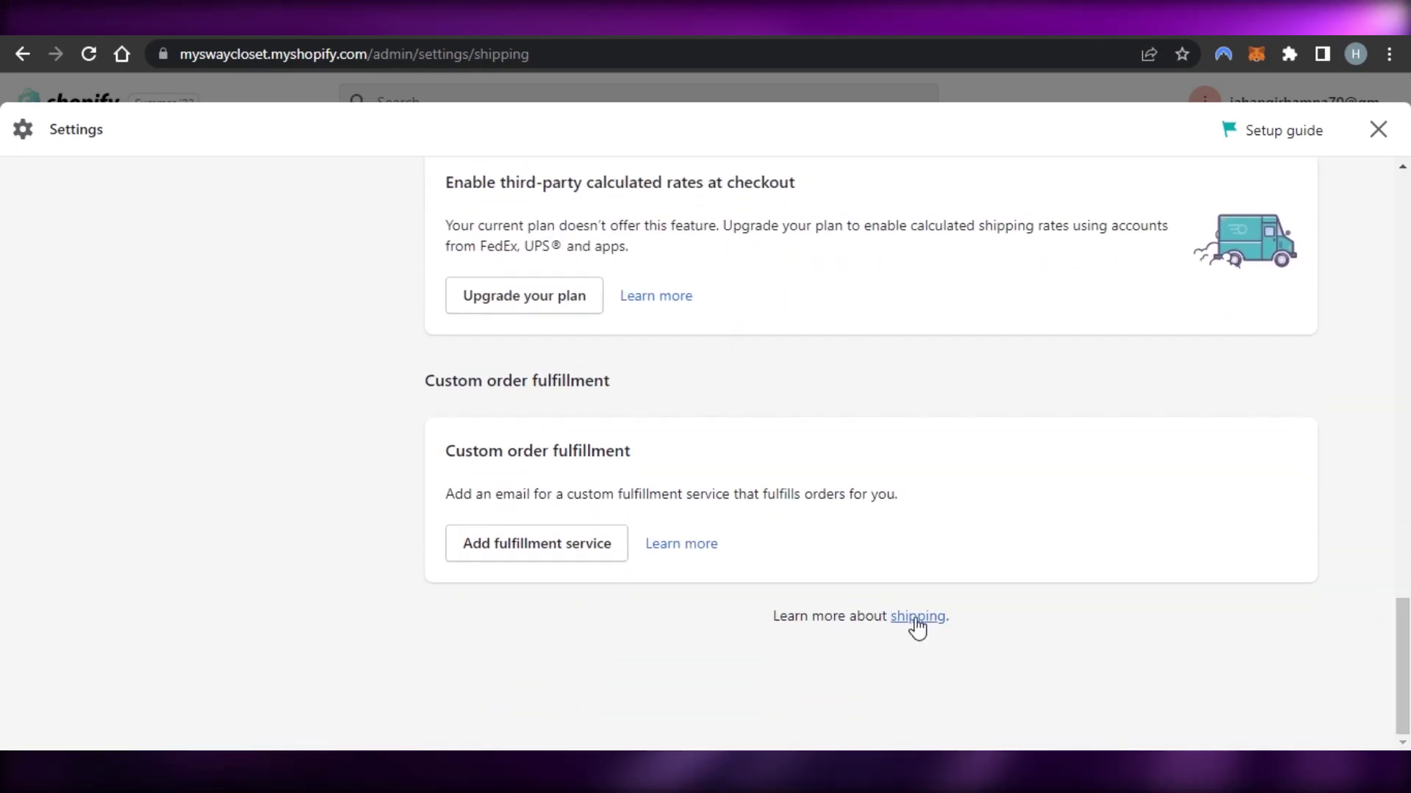
scroll(1232, 670, "up", 8)
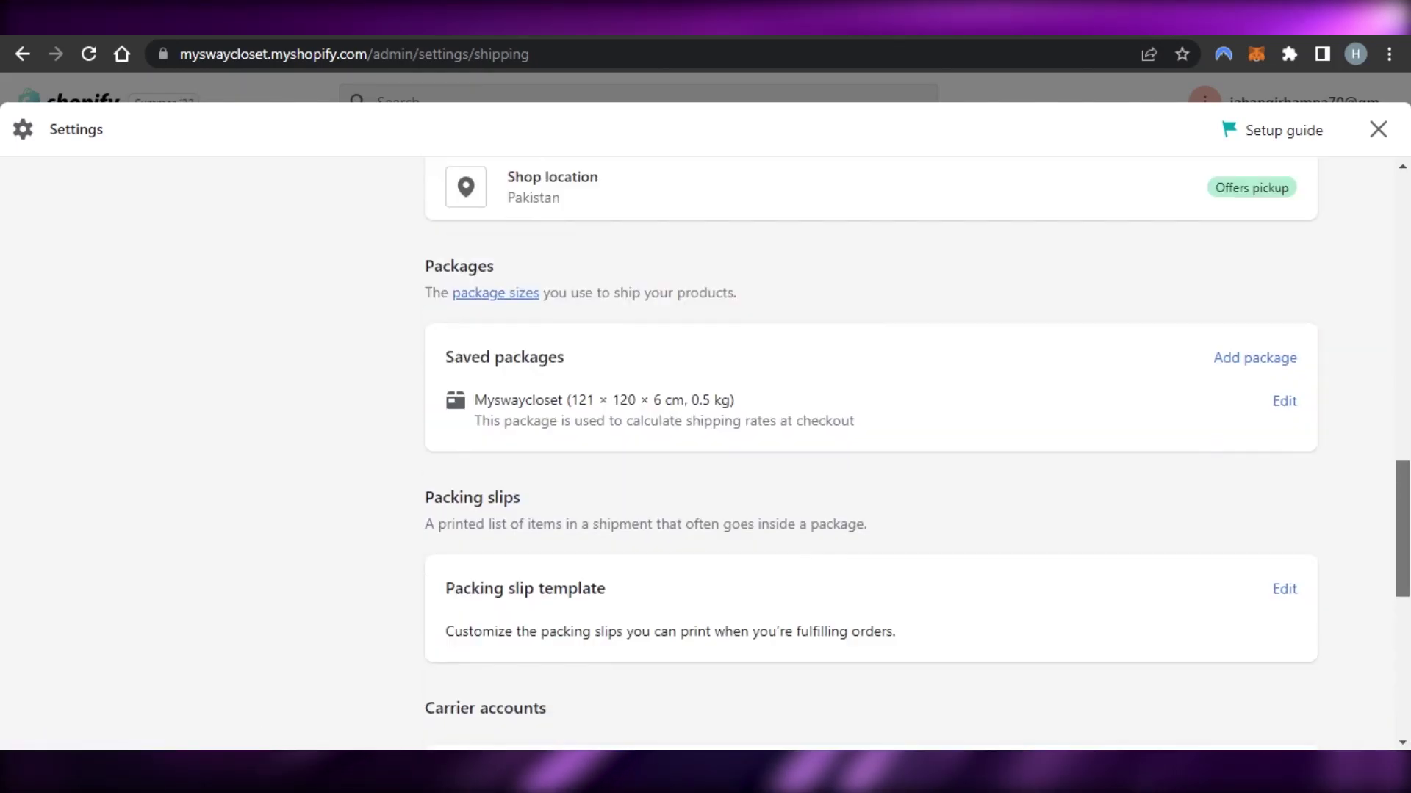
scroll(602, 366, "up", 7)
scroll(602, 366, "down", 3)
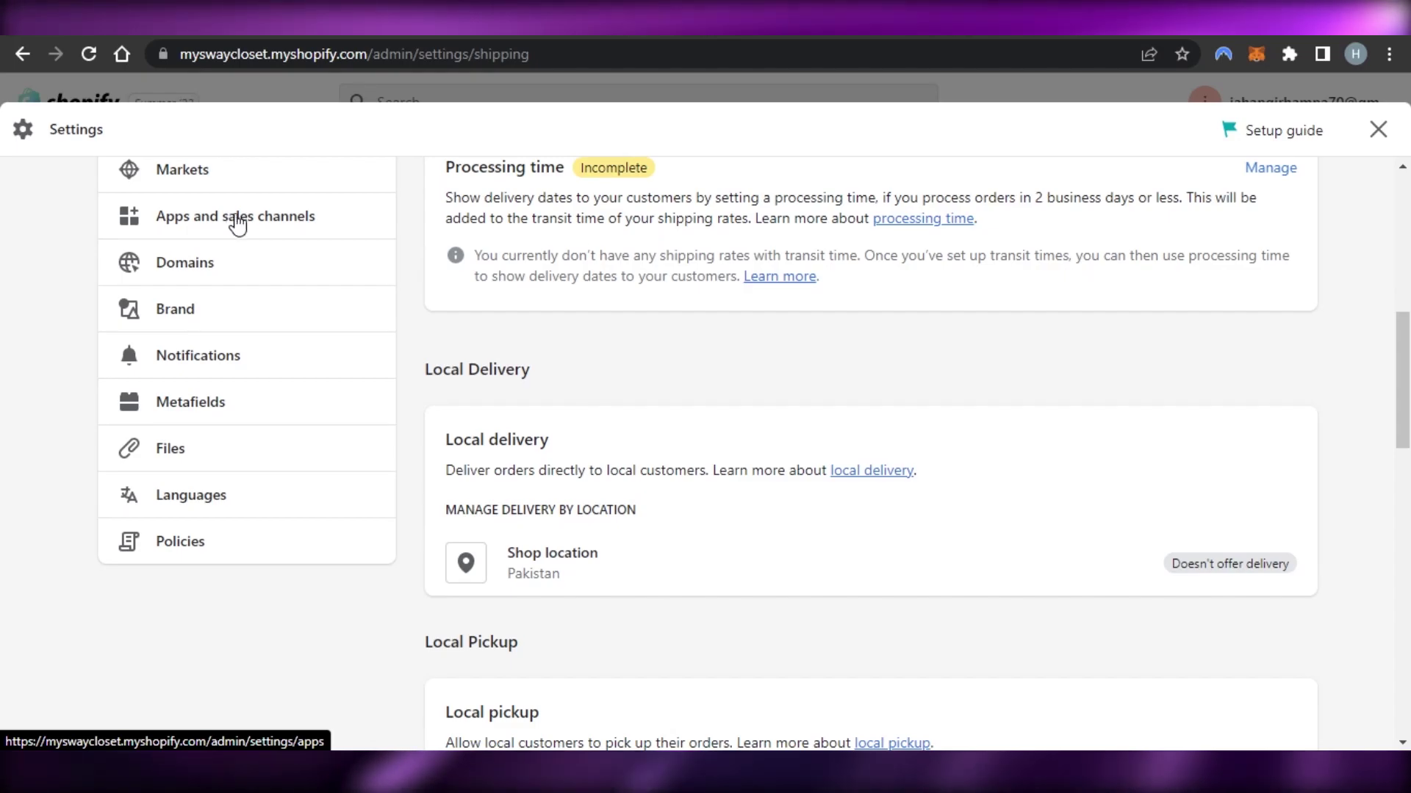
scroll(600, 441, "up", 10)
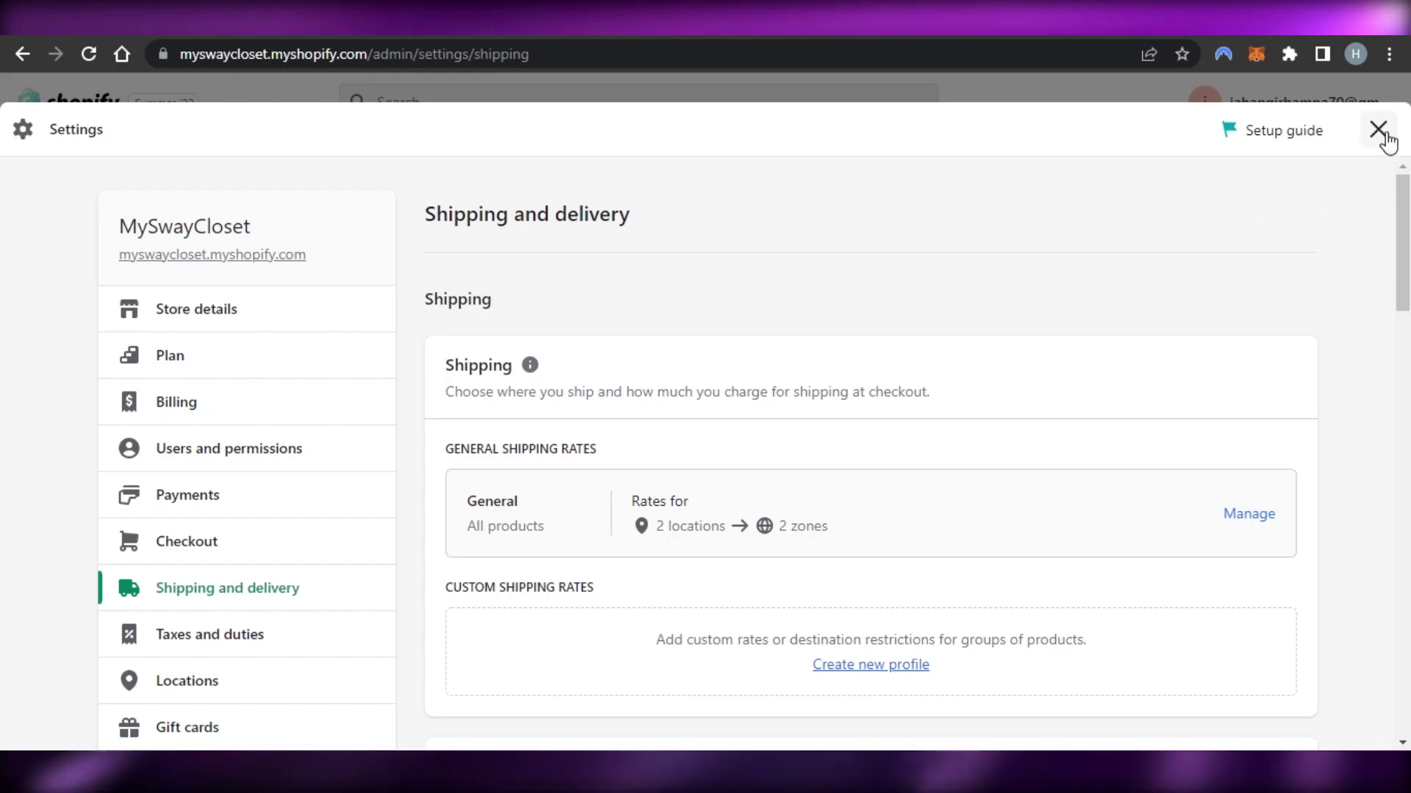
scroll(808, 441, "down", 10)
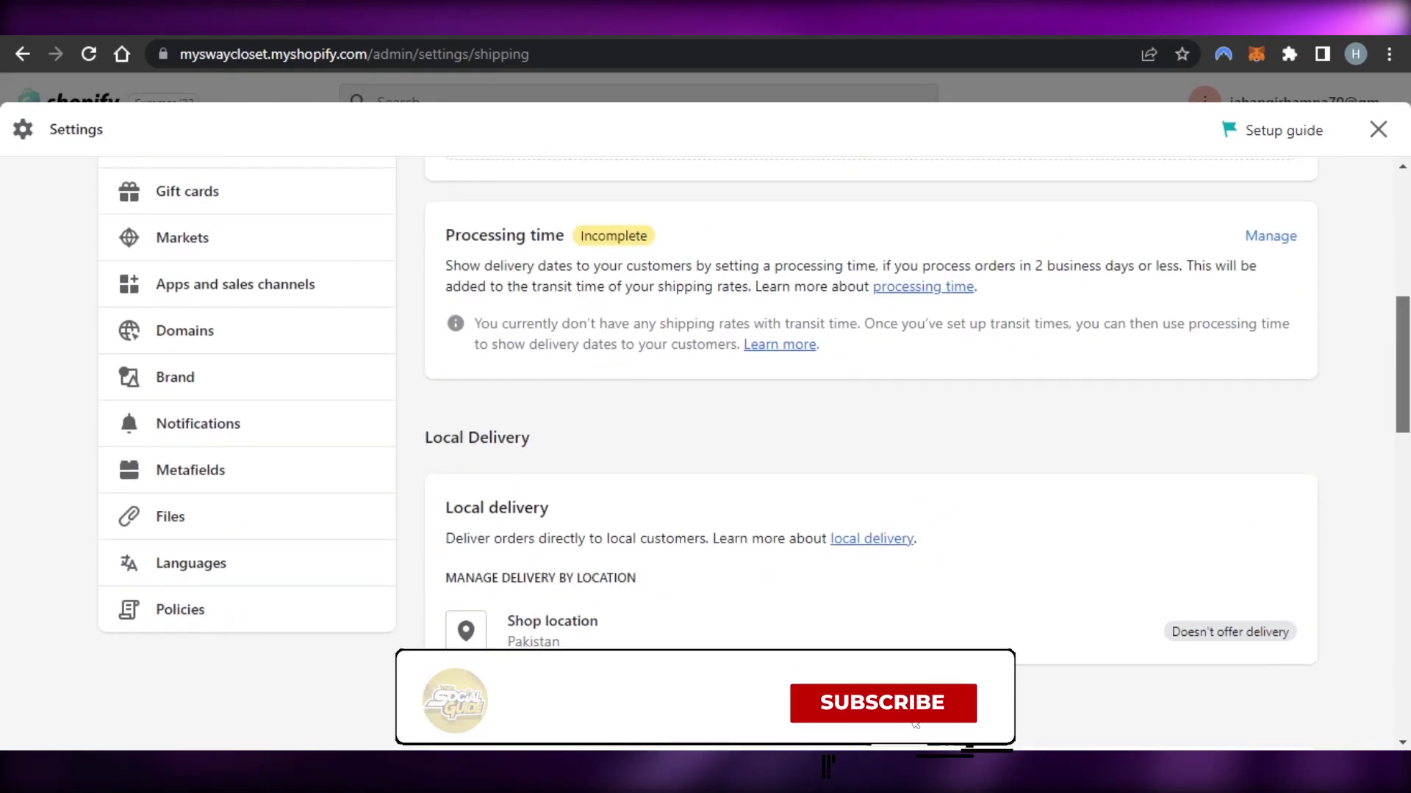
scroll(870, 441, "down", 13)
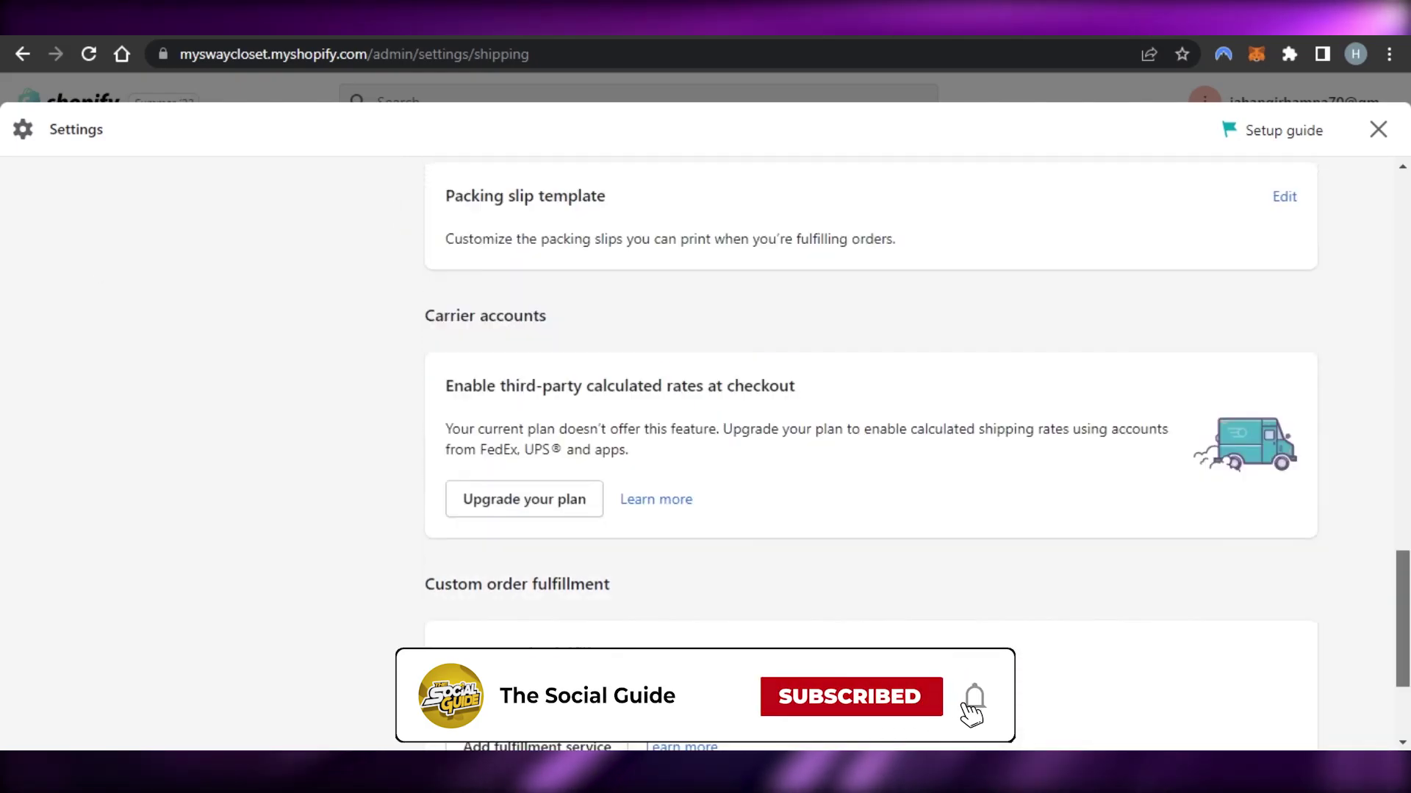
scroll(871, 441, "up", 12)
scroll(1363, 194, "up", 10)
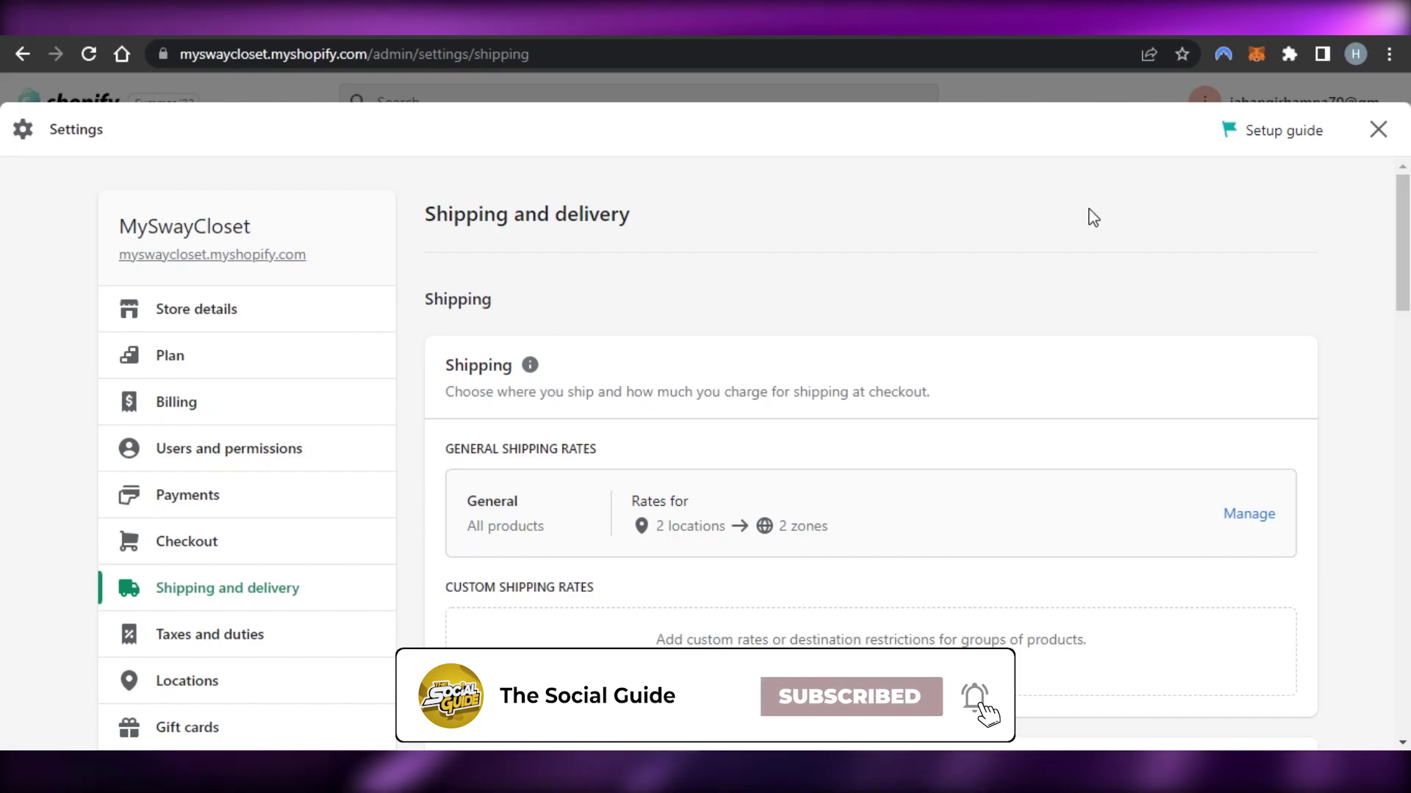
left_click(1379, 130)
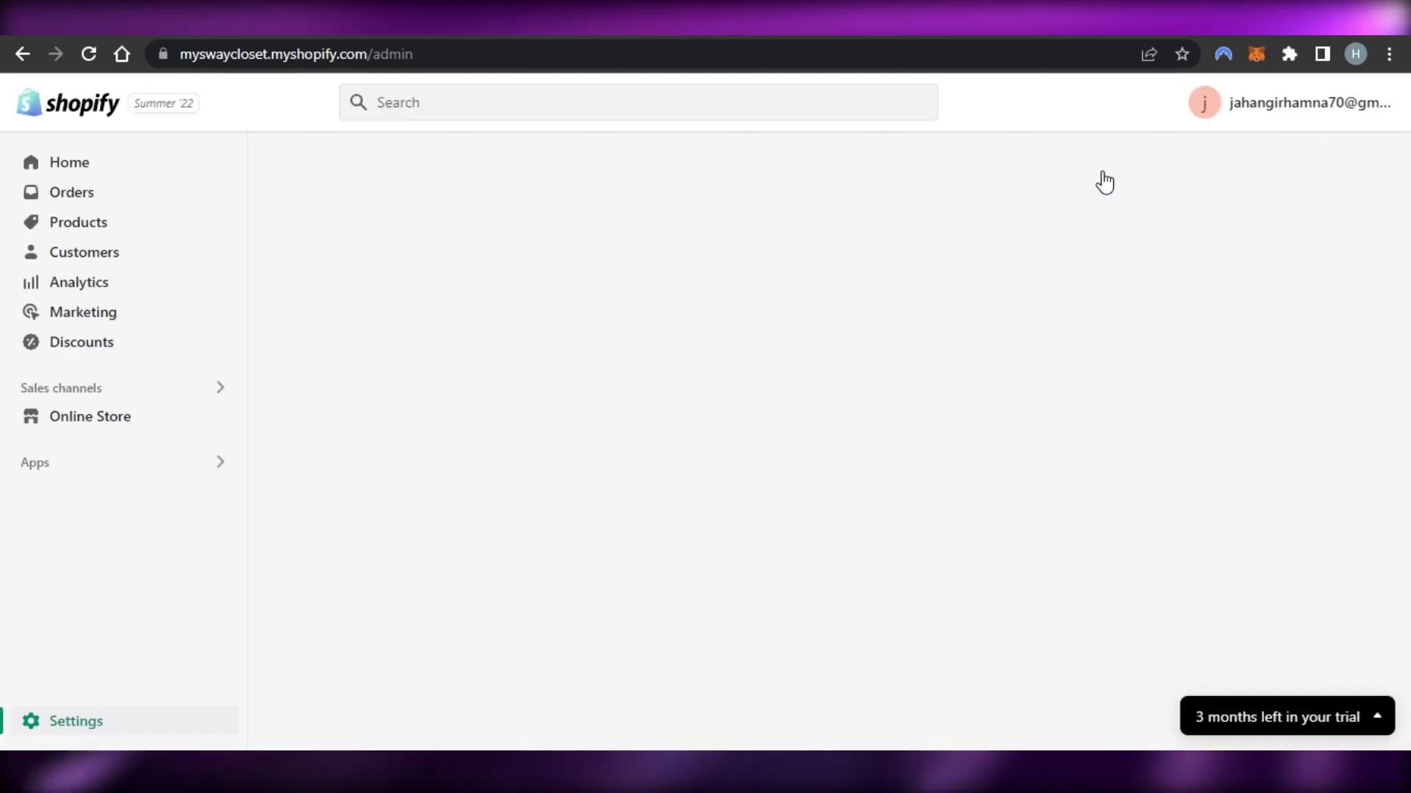